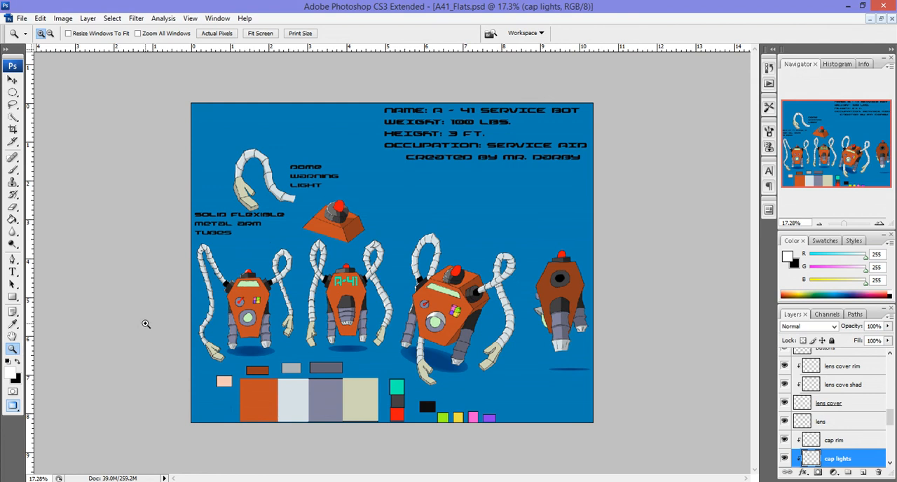
# Step: Examine the coloured robot poses on the finished A-41 sheet up close, from the hands and legs up to the caps
pyautogui.click(346, 327)
pyautogui.click(346, 327)
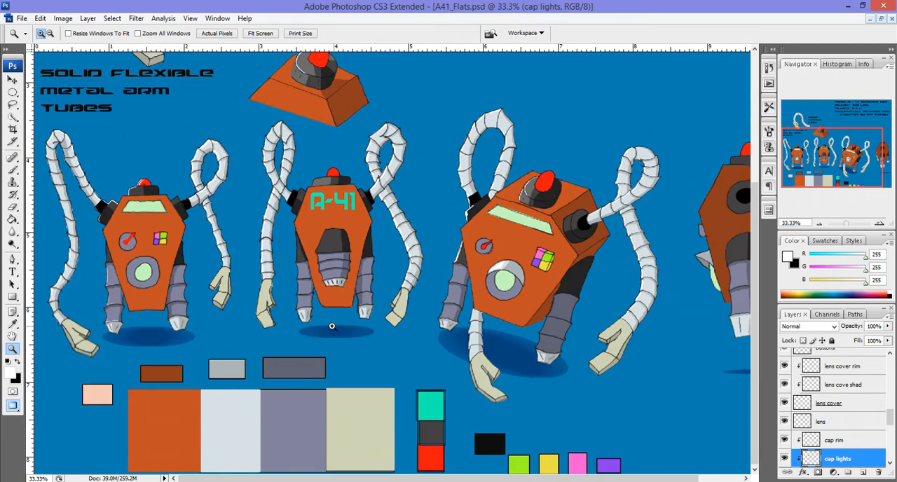
pyautogui.click(169, 332)
pyautogui.scroll(2, 140, 330)
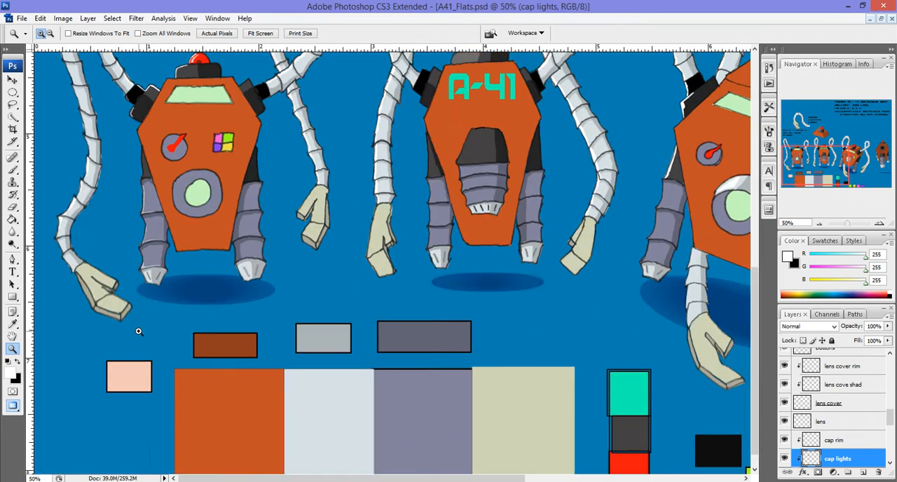
pyautogui.scroll(1, 225, 331)
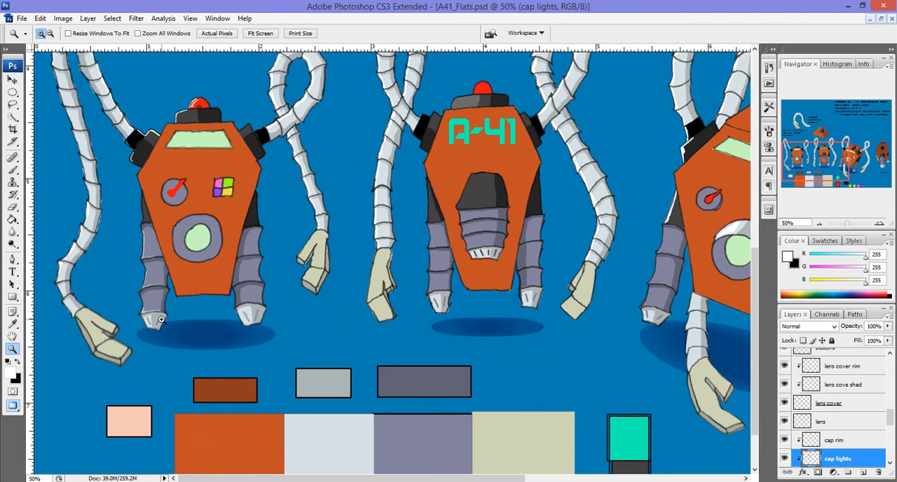
pyautogui.click(166, 320)
pyautogui.scroll(2, 201, 309)
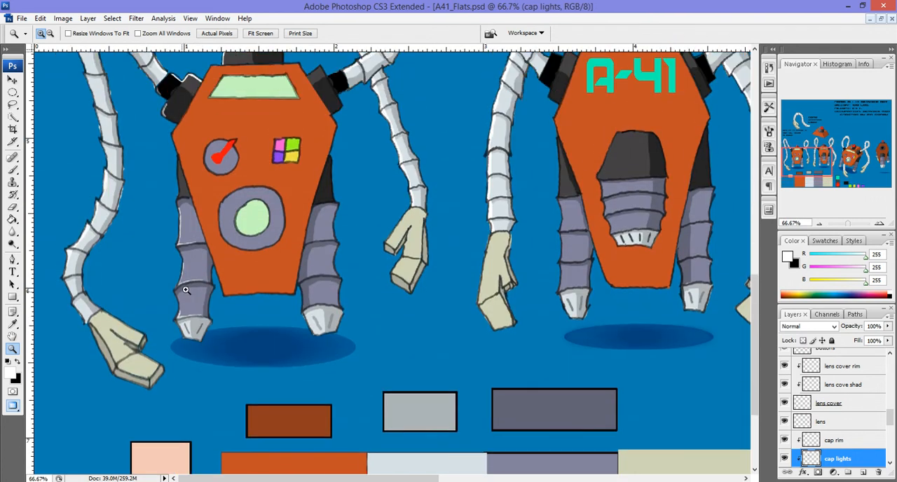
pyautogui.scroll(4, 225, 296)
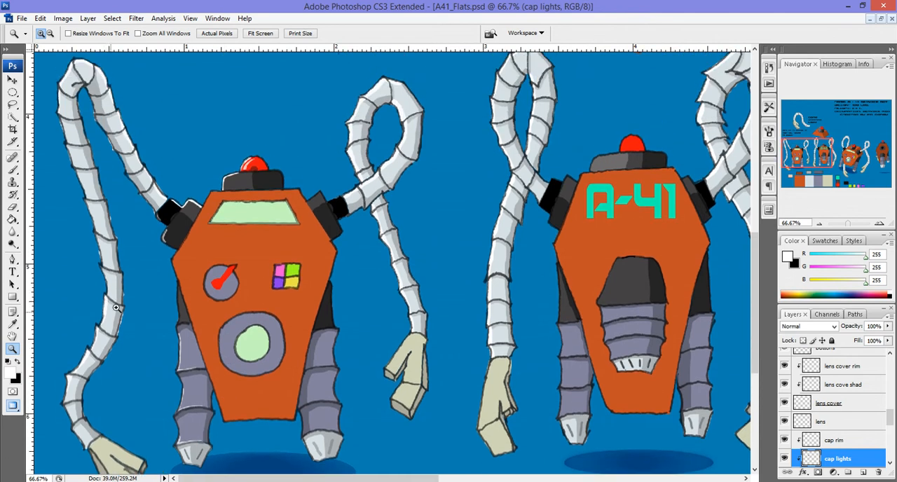
pyautogui.scroll(3, 194, 238)
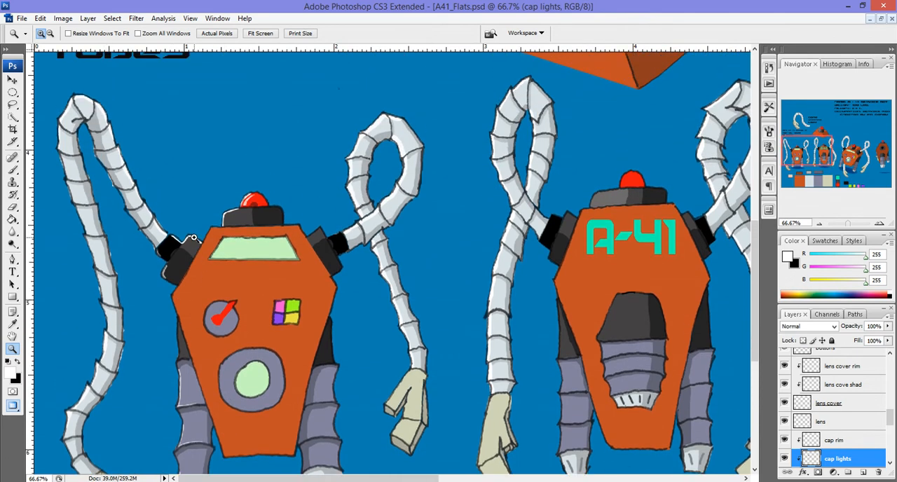
pyautogui.scroll(6, 264, 233)
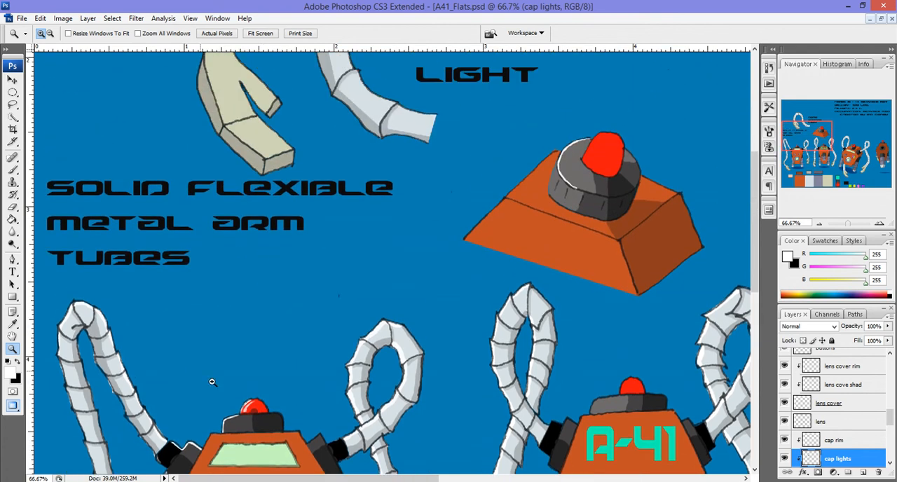
# Step: Look over the arm and dome warning light details and the description text on the coloured reference sheet
pyautogui.moveTo(755, 258); pyautogui.dragTo(752, 245)
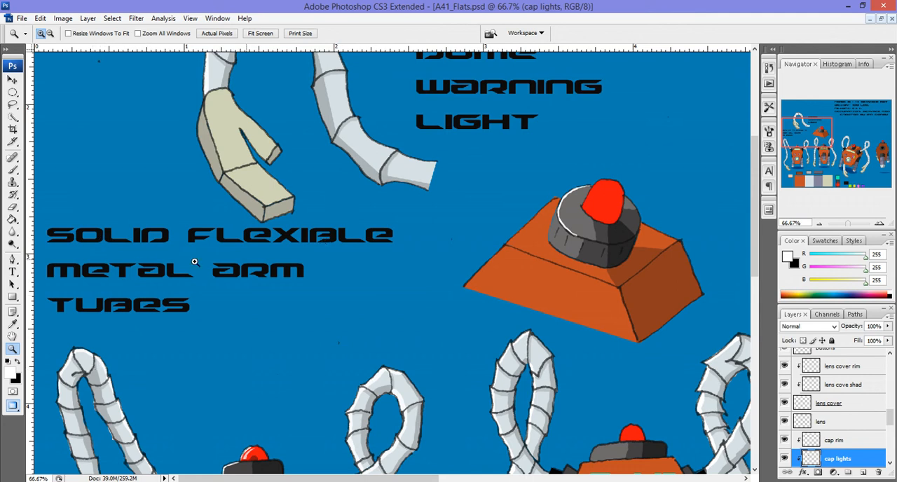
pyautogui.scroll(3, 310, 357)
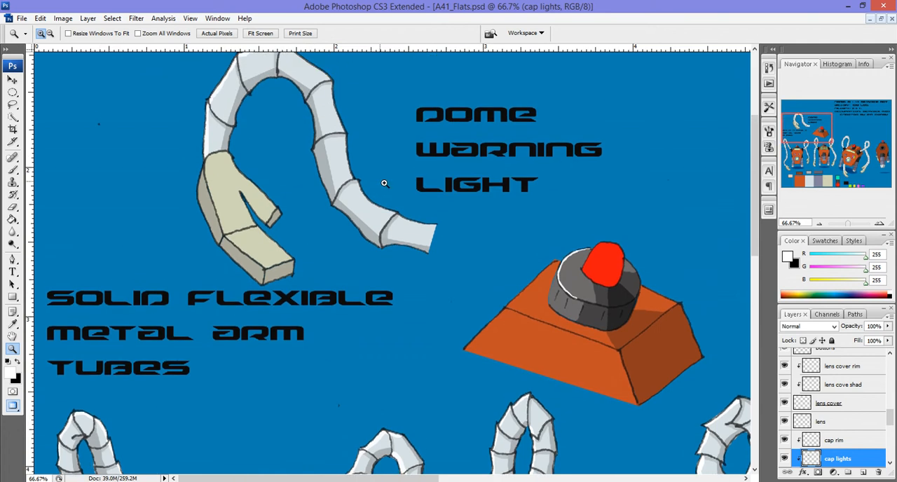
pyautogui.scroll(-1, 561, 309)
pyautogui.scroll(-1, 550, 315)
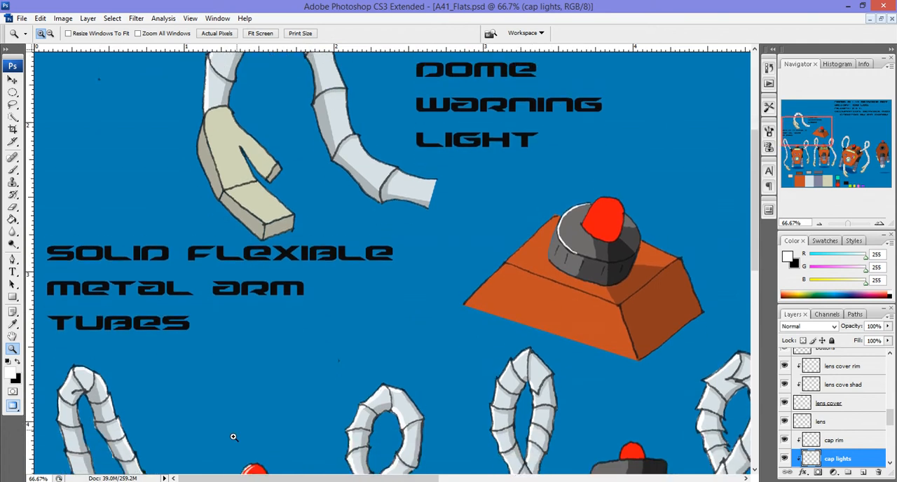
pyautogui.moveTo(279, 479); pyautogui.dragTo(580, 480)
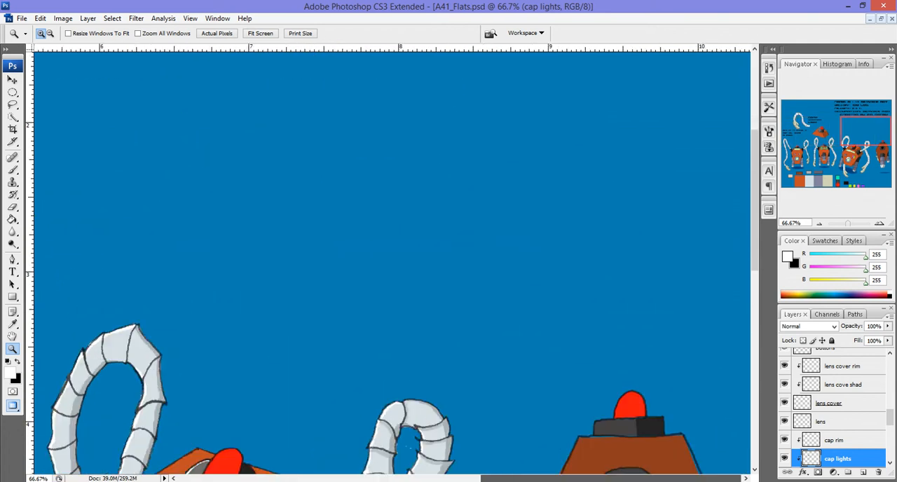
pyautogui.scroll(3, 610, 395)
pyautogui.scroll(5, 603, 393)
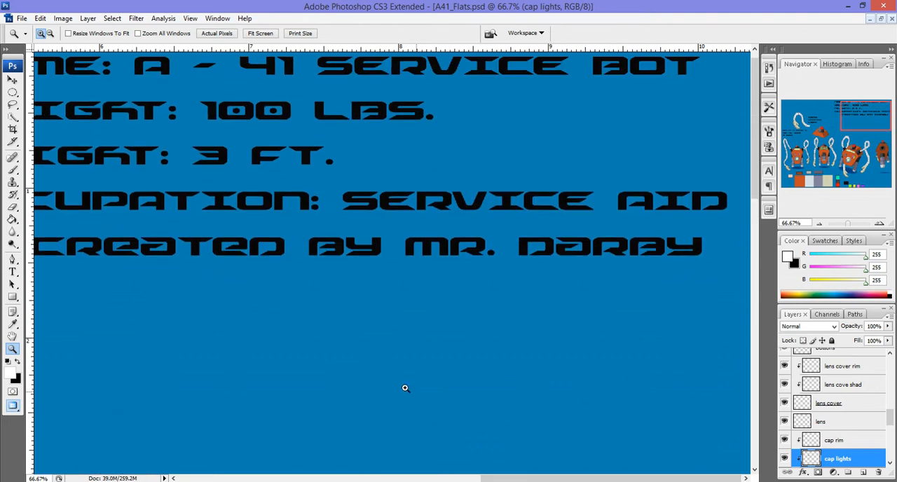
pyautogui.rightClick(393, 384)
pyautogui.click(420, 443)
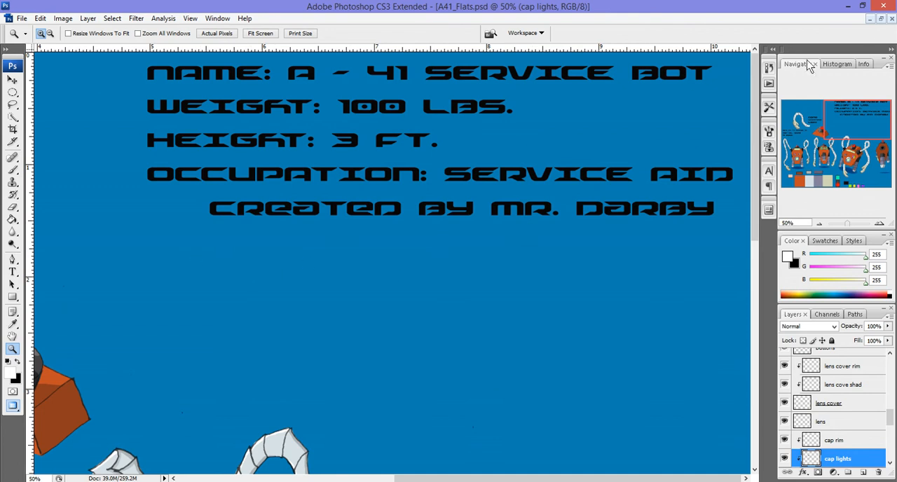
# Step: Minimize the coloured sheet and show the pencil sketch A41 copy.psd maximized, enlarged to 25%
pyautogui.click(870, 20)
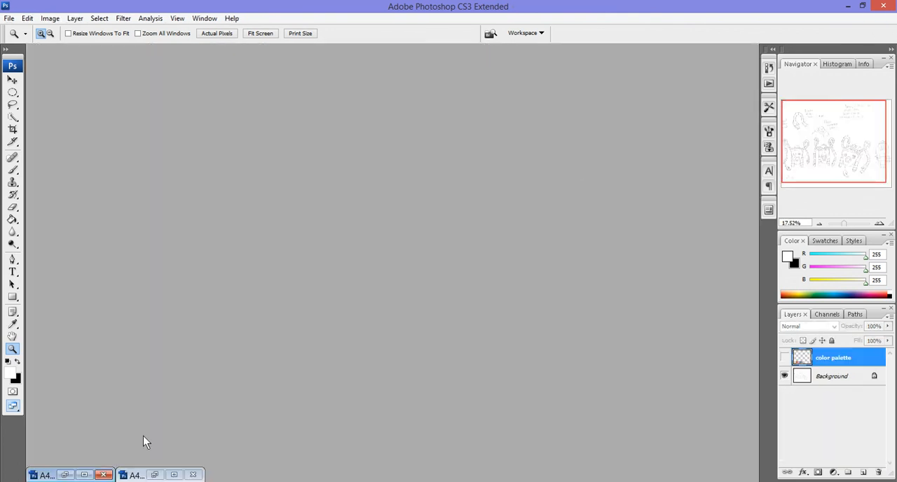
pyautogui.click(65, 475)
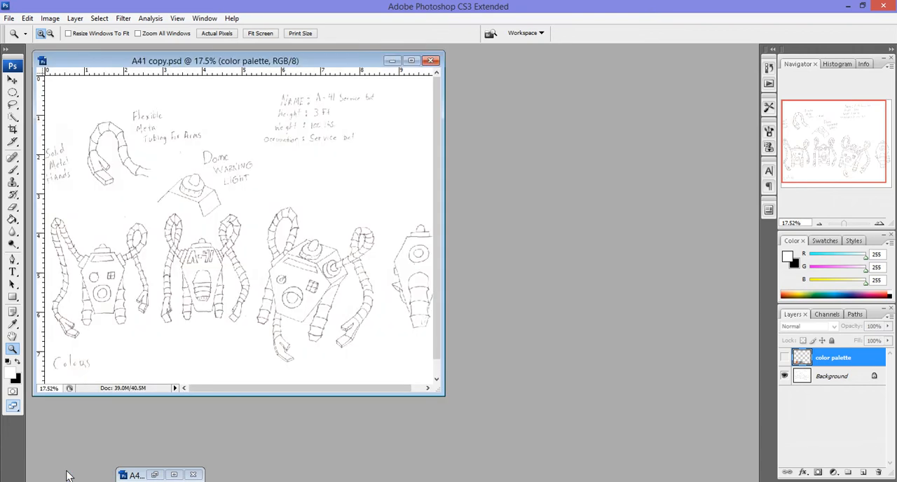
pyautogui.click(413, 61)
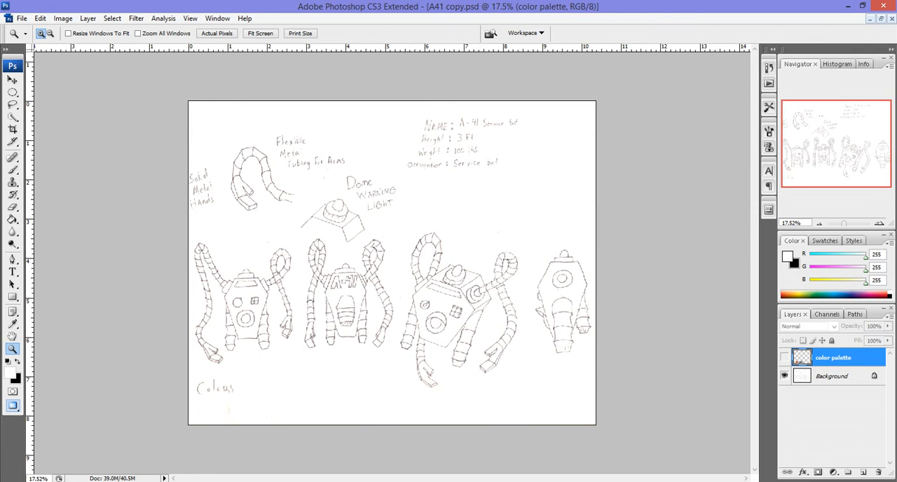
pyautogui.click(258, 323)
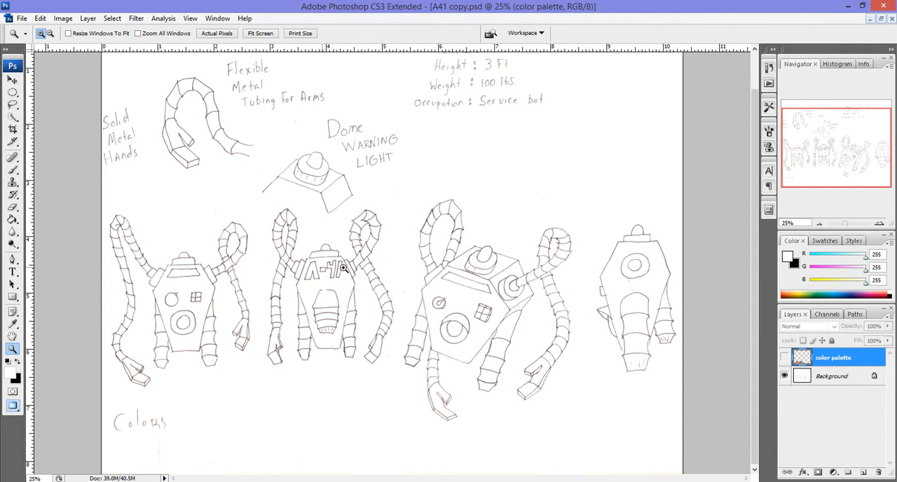
# Step: Load the RGB channel as a selection and invert it to select the pencil lines
pyautogui.click(827, 314)
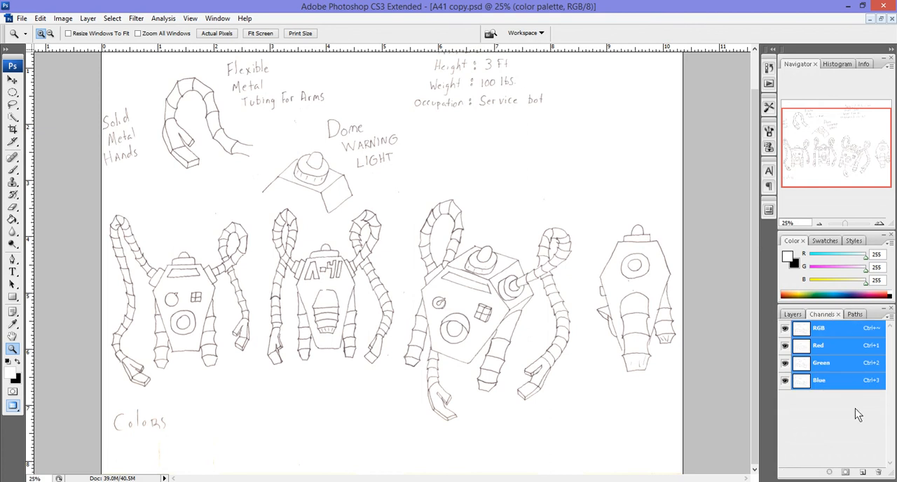
pyautogui.click(829, 475)
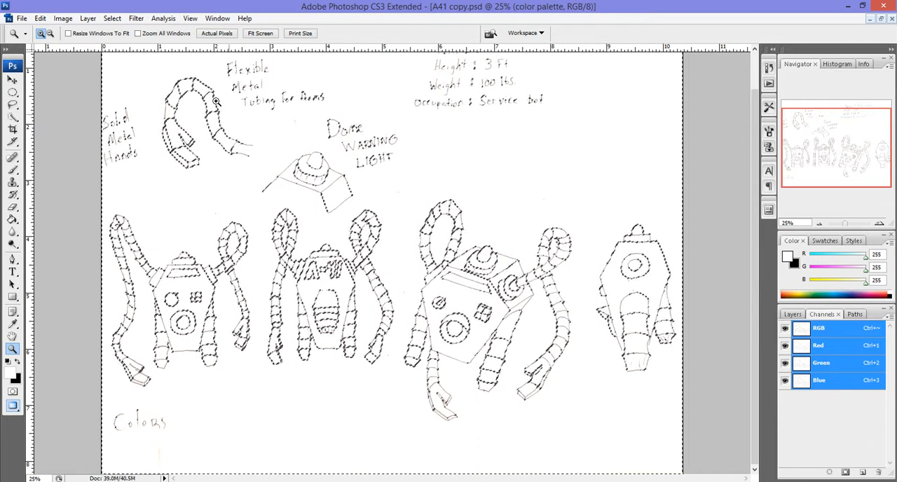
pyautogui.click(115, 19)
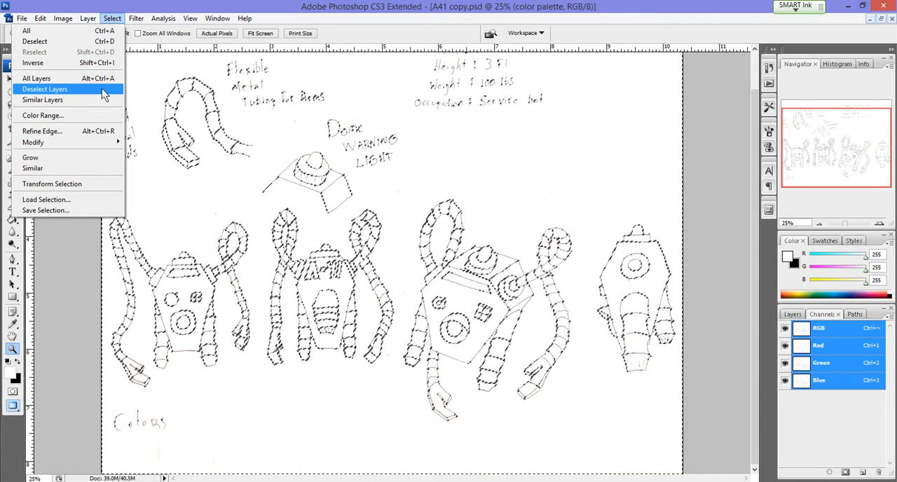
pyautogui.click(82, 64)
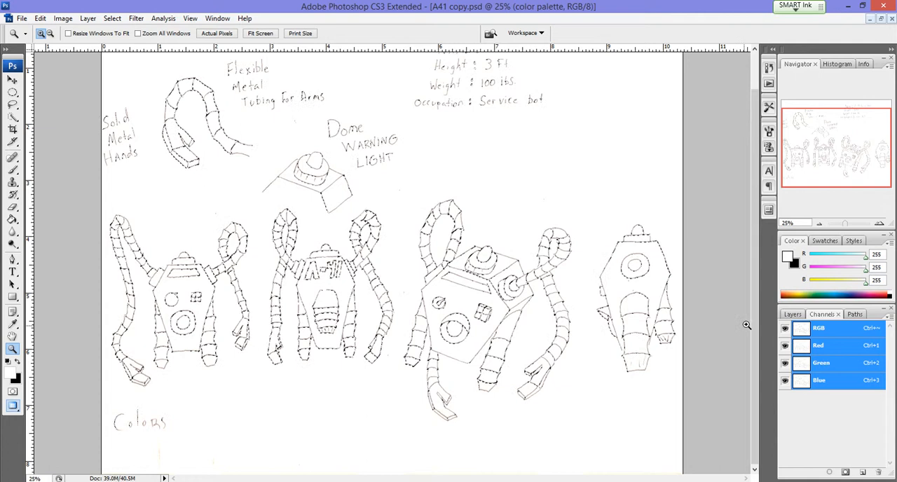
# Step: Set the foreground colour to black from the colour swatches
pyautogui.click(790, 314)
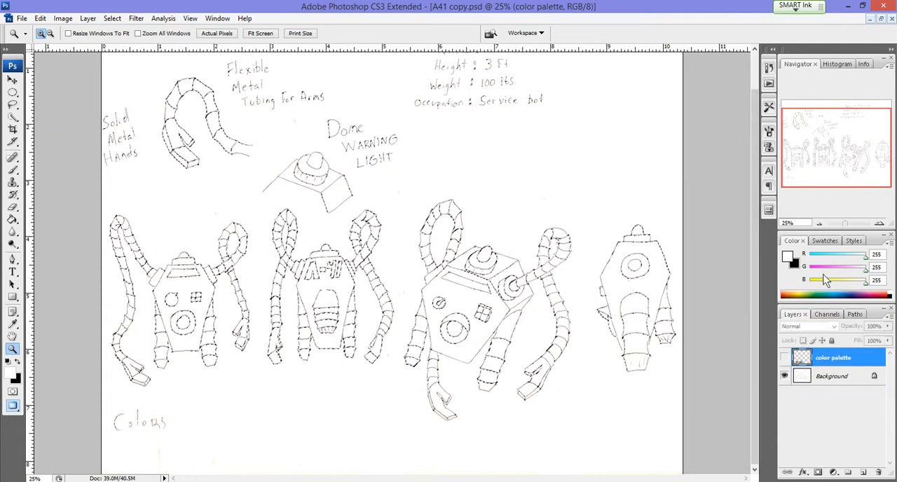
pyautogui.click(826, 242)
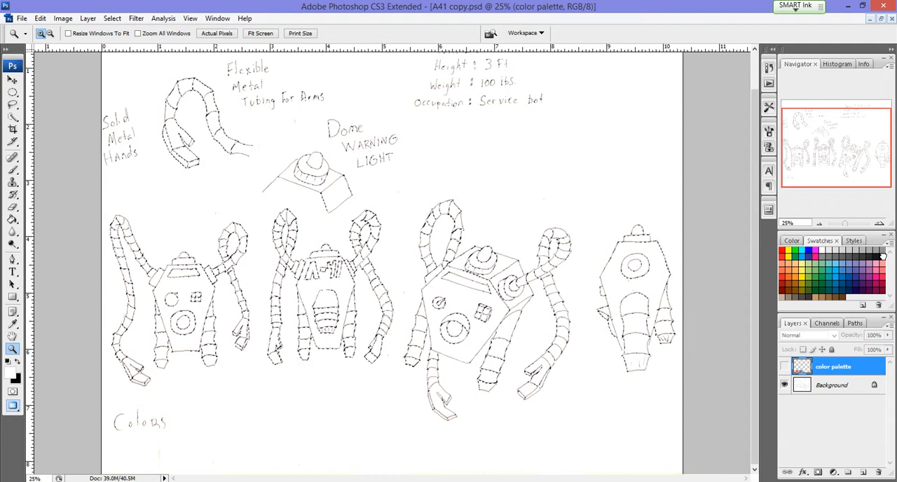
pyautogui.click(883, 251)
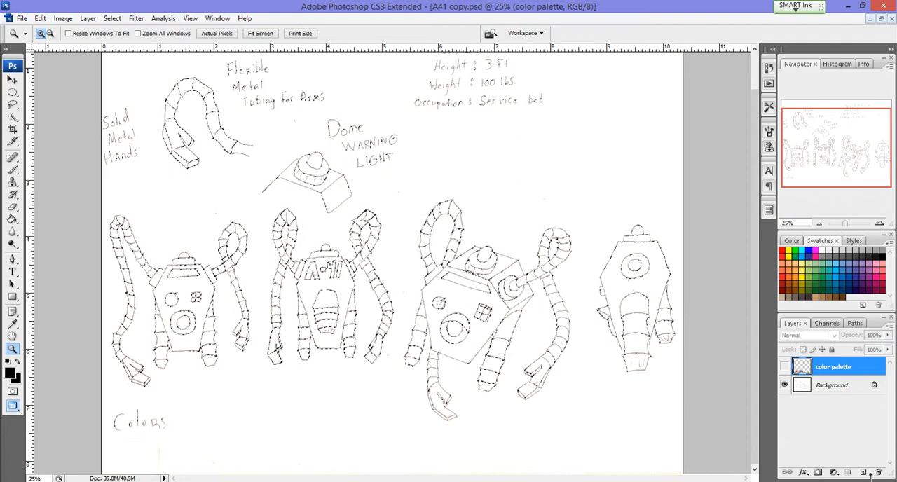
# Step: Add a new layer above the color palette layer, name it "line art" and make it the active layer
pyautogui.click(864, 474)
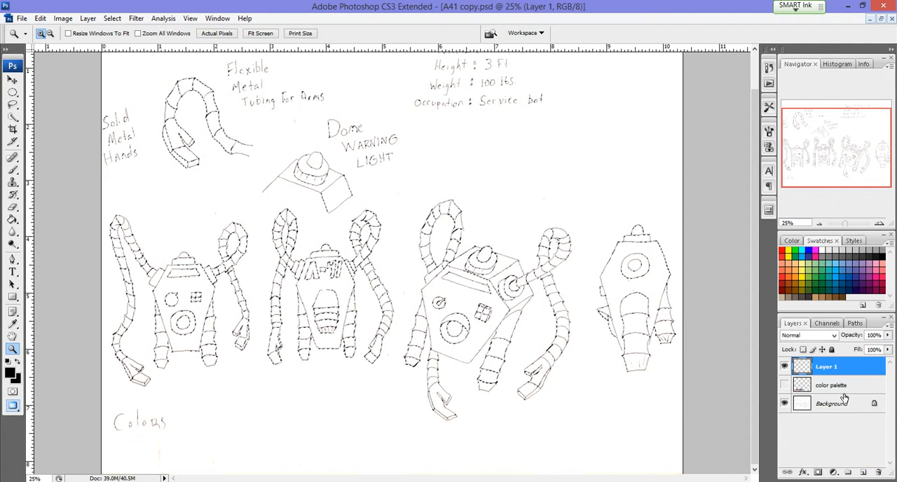
pyautogui.doubleClick(826, 368)
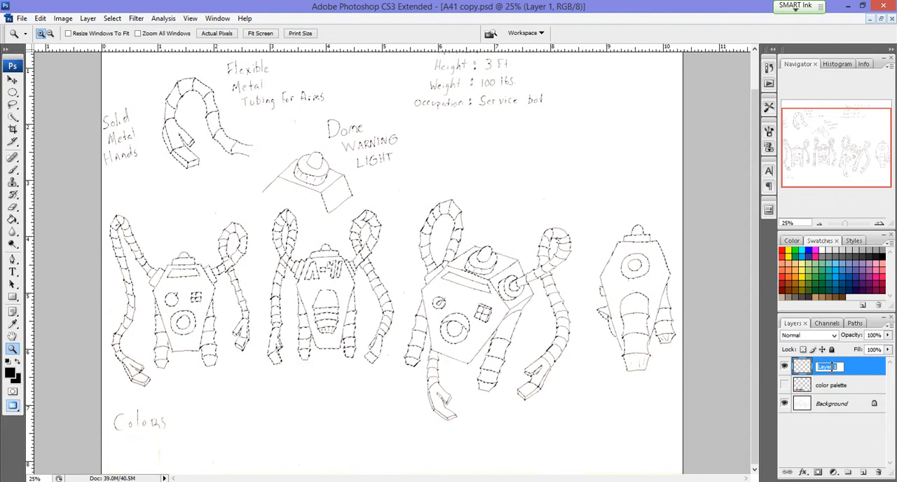
pyautogui.write('line art')
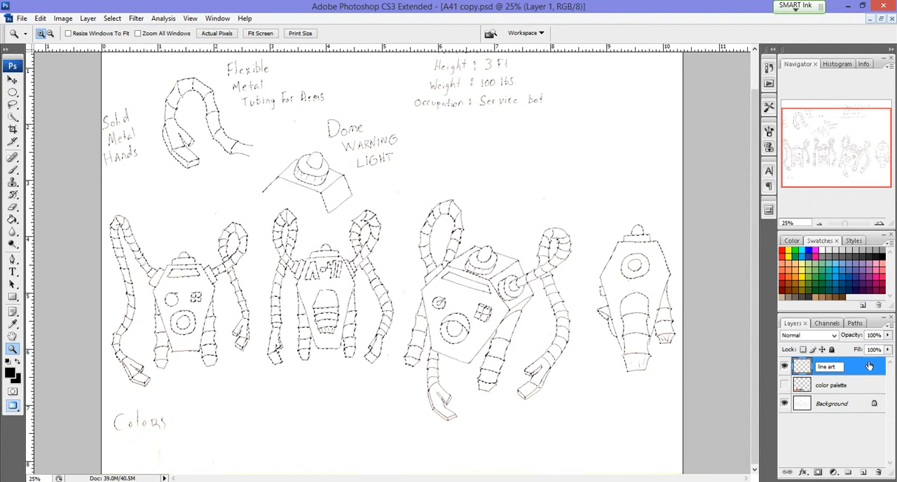
pyautogui.click(856, 382)
pyautogui.click(856, 383)
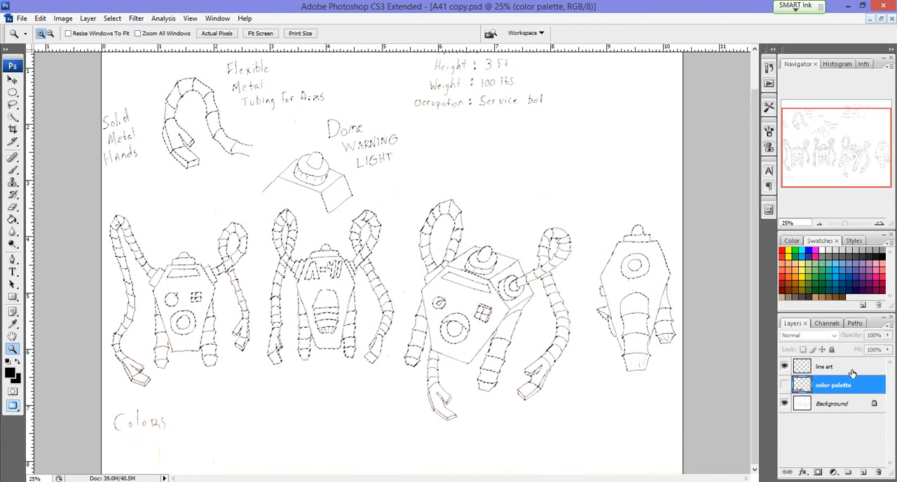
pyautogui.click(852, 369)
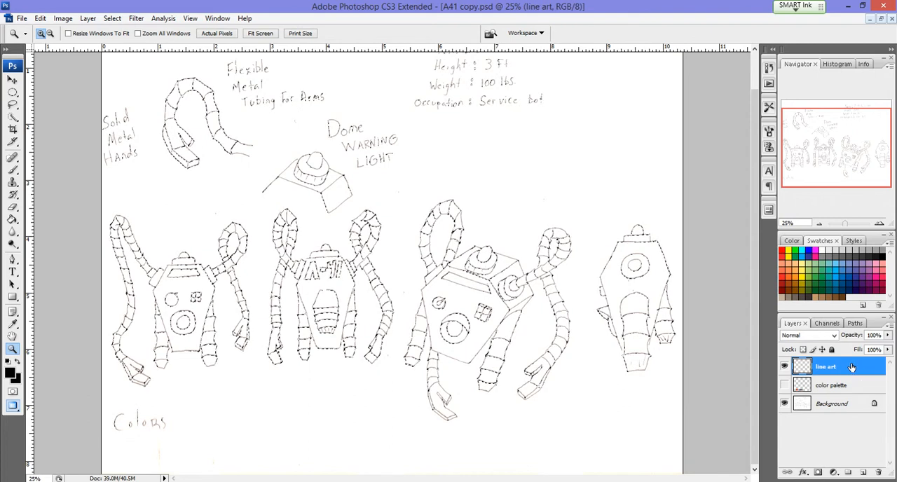
# Step: Fill the selected lines with black on the line art layer, check them with the background briefly hidden, and clear the selection
pyautogui.hotkey('alt', 'BackSpace')
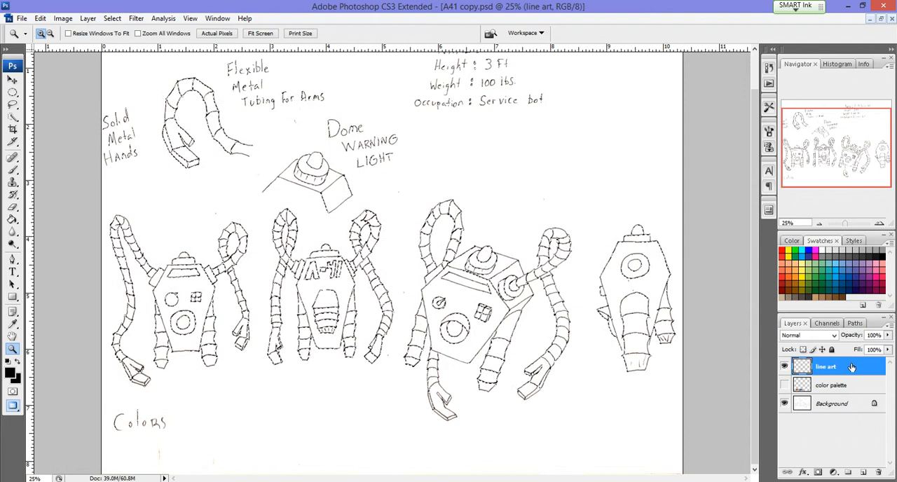
pyautogui.click(785, 404)
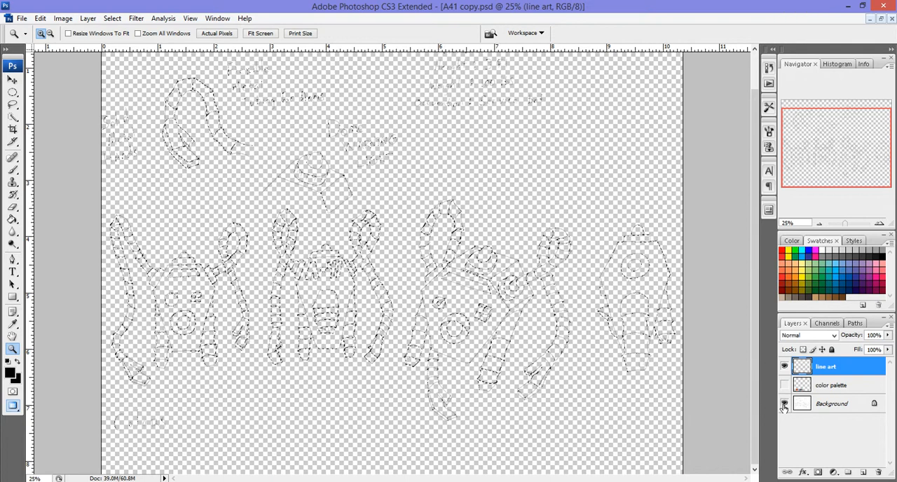
pyautogui.click(786, 404)
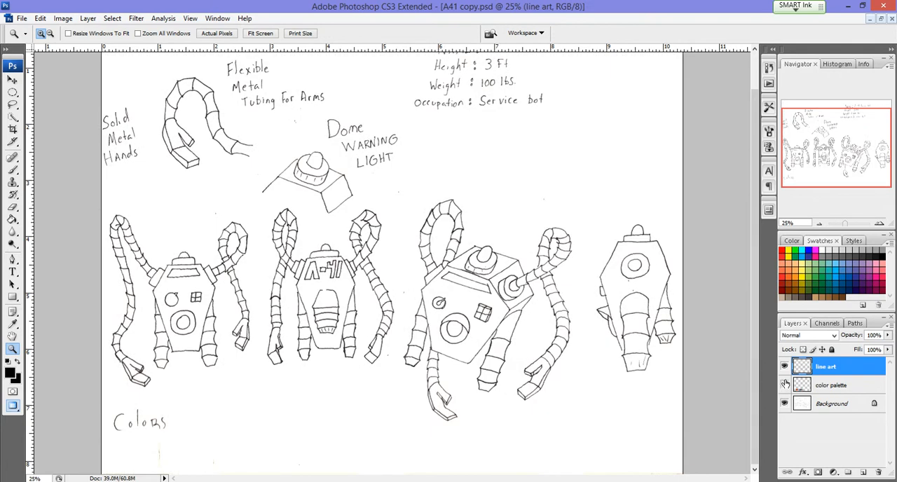
# Step: Add a new empty layer above the line art layer, leaving the color palette layer hidden
pyautogui.click(785, 385)
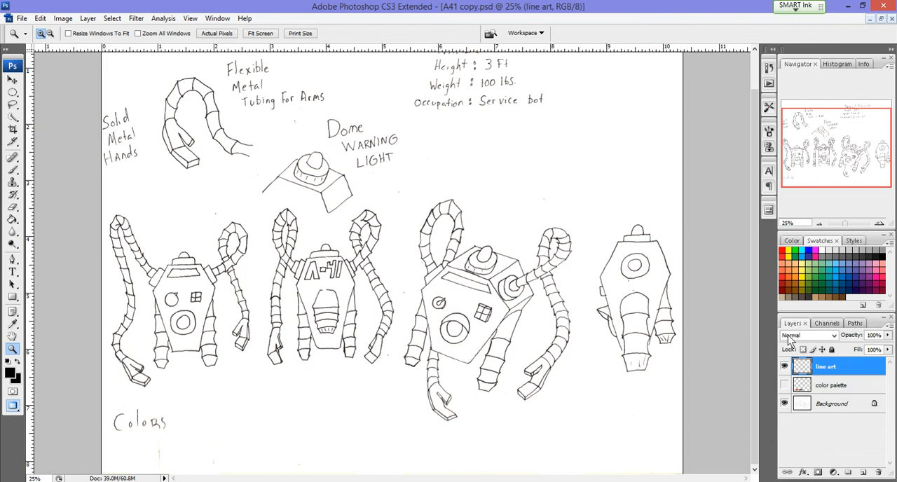
pyautogui.click(864, 473)
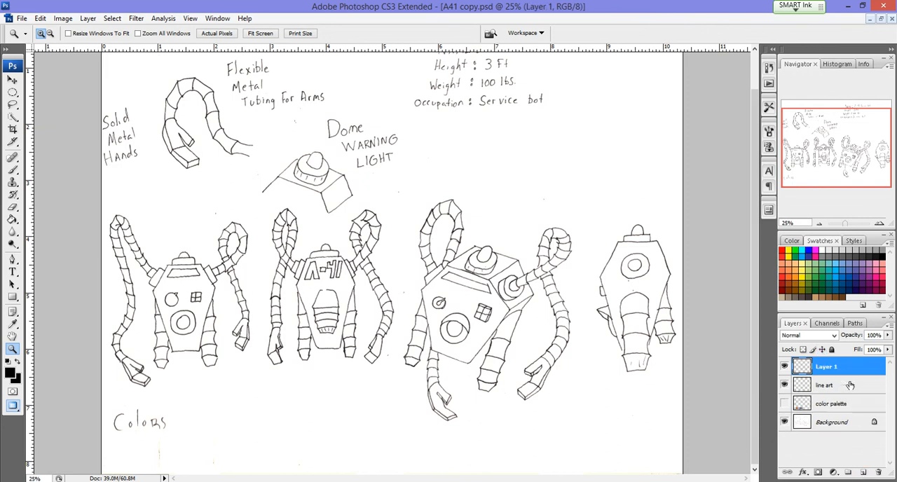
pyautogui.press('h')
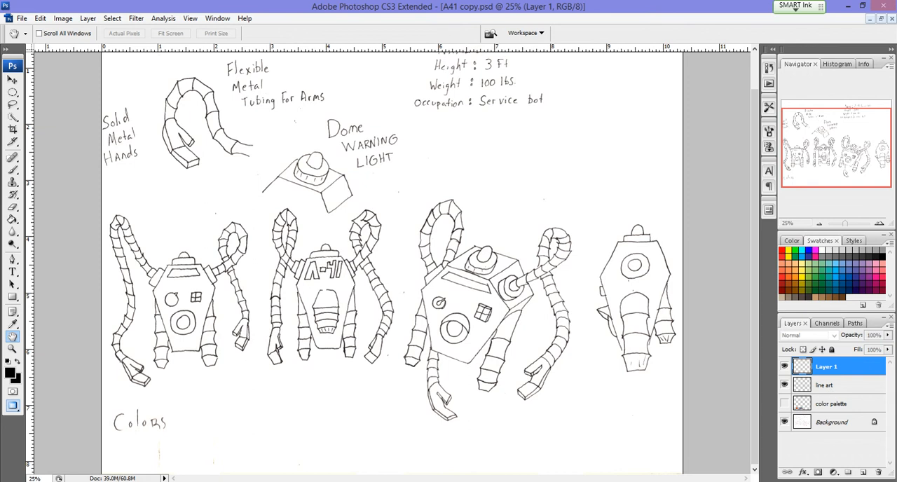
pyautogui.press('z')
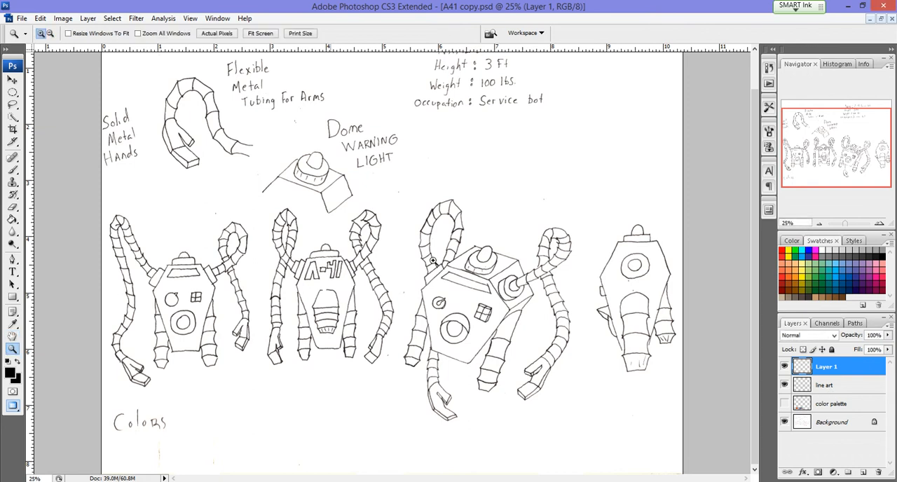
# Step: Rename the new empty layer above line art as "white"
pyautogui.click(830, 385)
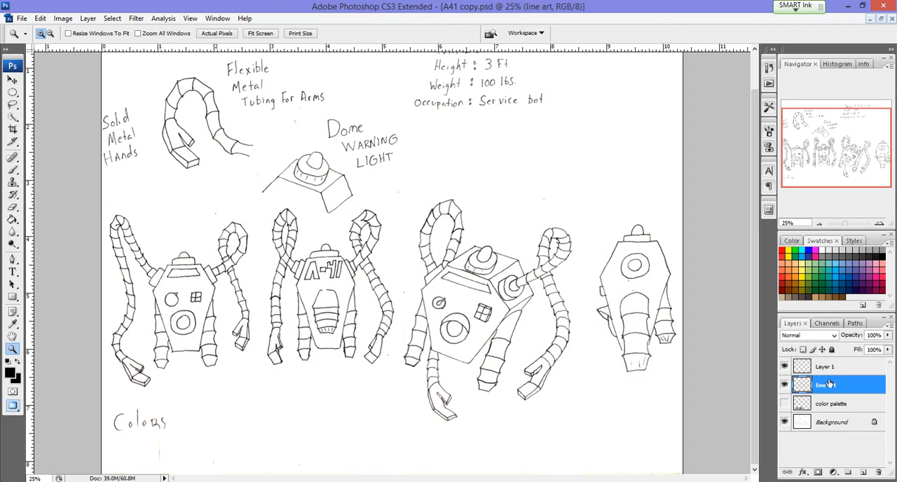
pyautogui.doubleClick(829, 366)
pyautogui.write('w')
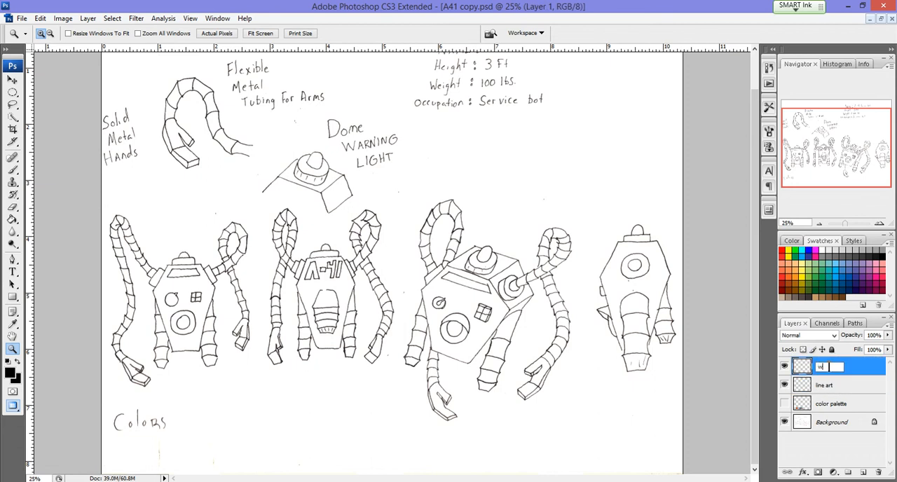
pyautogui.write('hite')
pyautogui.press('Return')
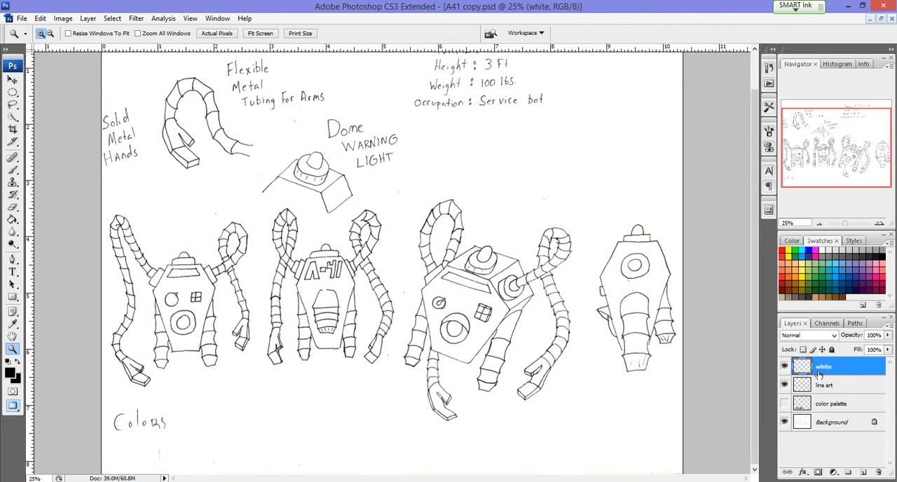
# Step: Fill the entire canvas on the white layer with White at 100% opacity in Normal mode, and clear the selection
pyautogui.hotkey('ctrl', 'a')
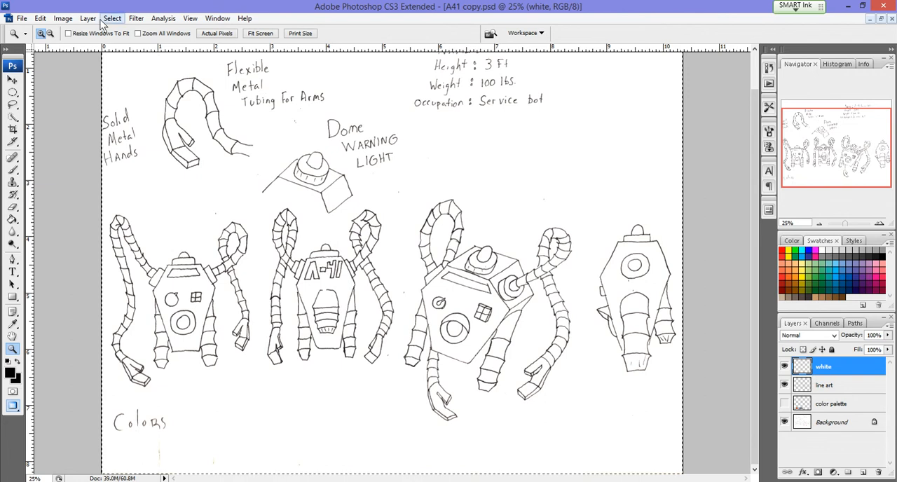
pyautogui.click(43, 18)
pyautogui.click(118, 178)
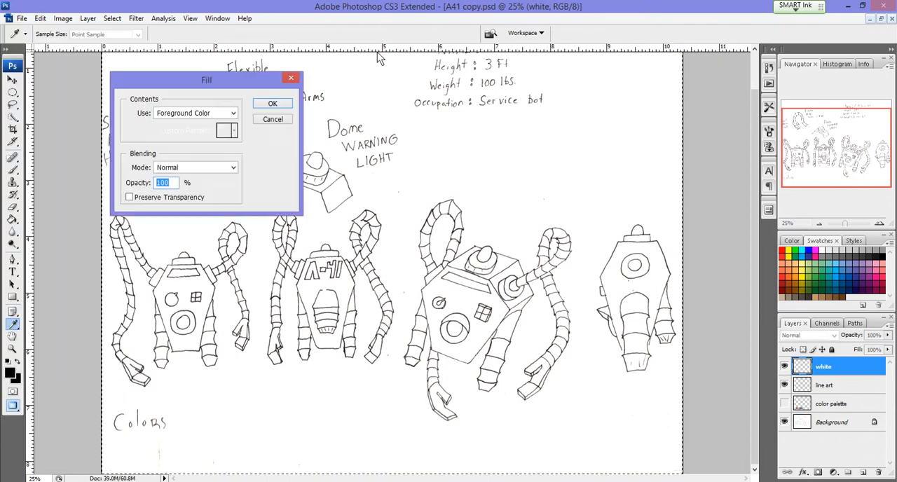
pyautogui.moveTo(167, 79); pyautogui.dragTo(590, 77)
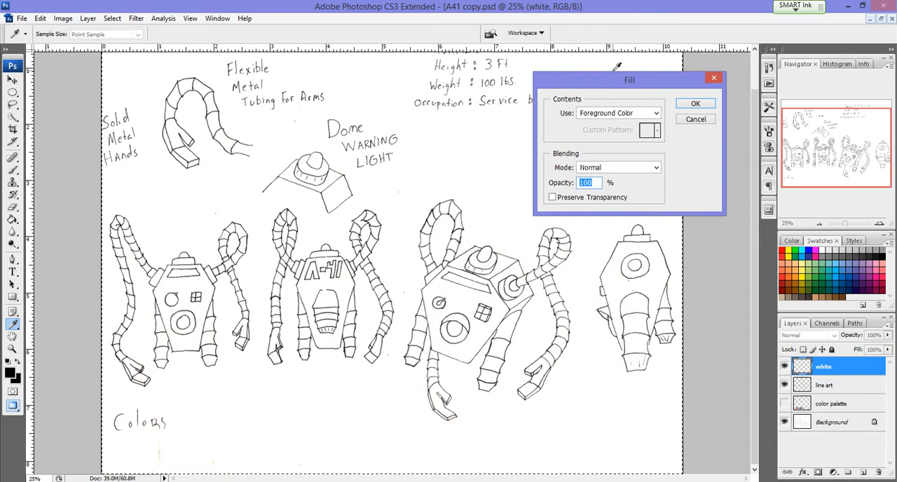
pyautogui.click(657, 114)
pyautogui.click(601, 202)
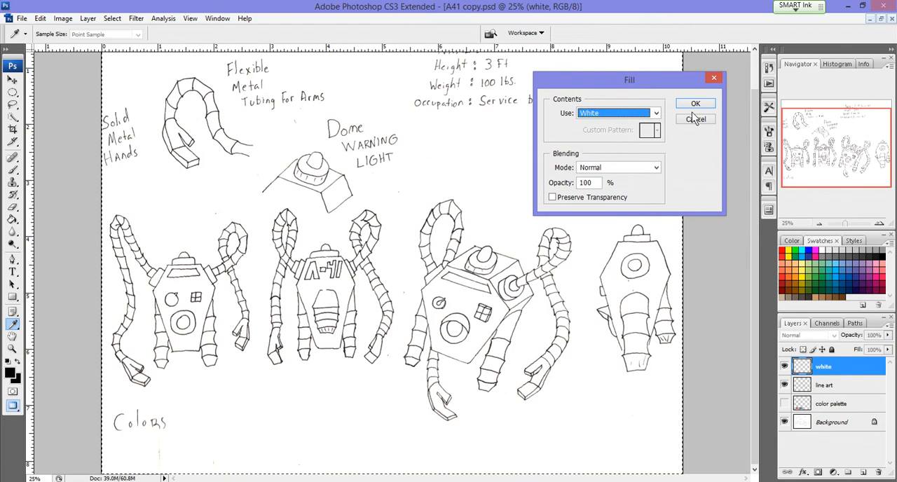
pyautogui.click(696, 105)
pyautogui.press('z')
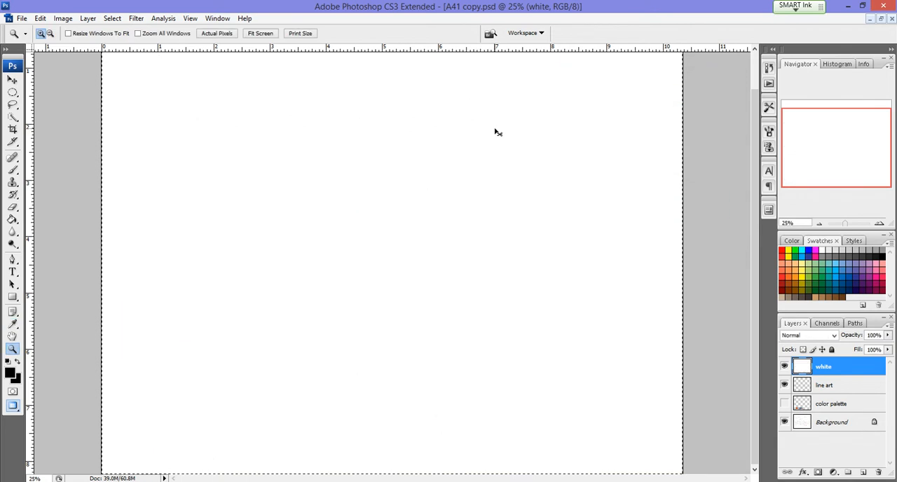
pyautogui.hotkey('ctrl', 'd')
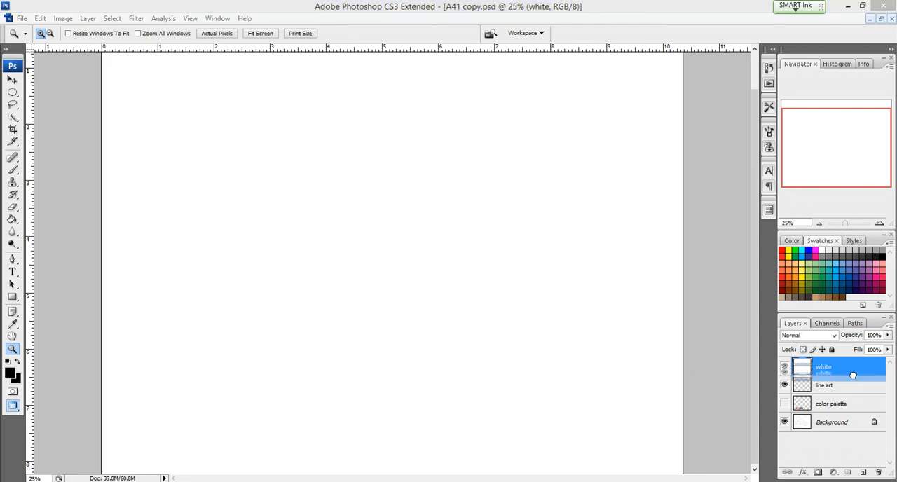
# Step: Place the white layer directly below line art and check the separation by toggling the layers' visibility
pyautogui.moveTo(852, 371); pyautogui.dragTo(853, 397)
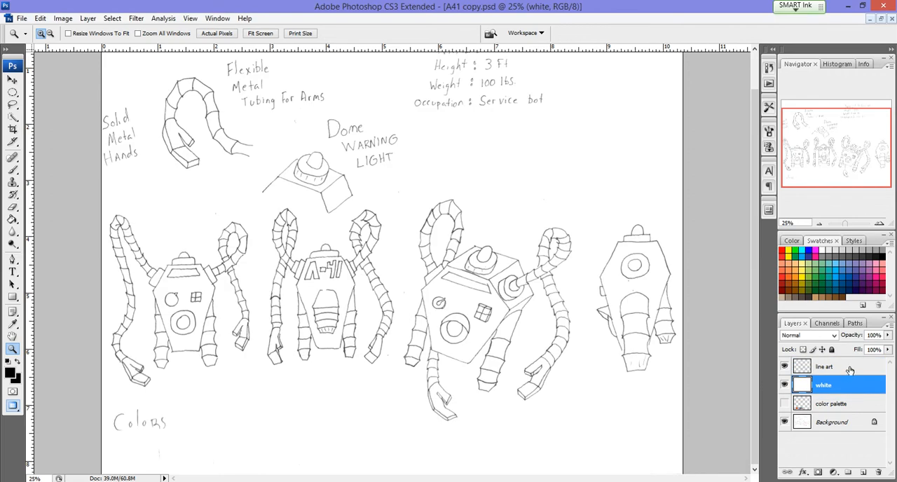
pyautogui.click(784, 368)
pyautogui.click(784, 368)
pyautogui.click(785, 368)
pyautogui.click(784, 368)
pyautogui.click(784, 385)
# Step: Move the color palette layer between line art and white, show it briefly to check it, and hide it again
pyautogui.moveTo(821, 410); pyautogui.dragTo(821, 386)
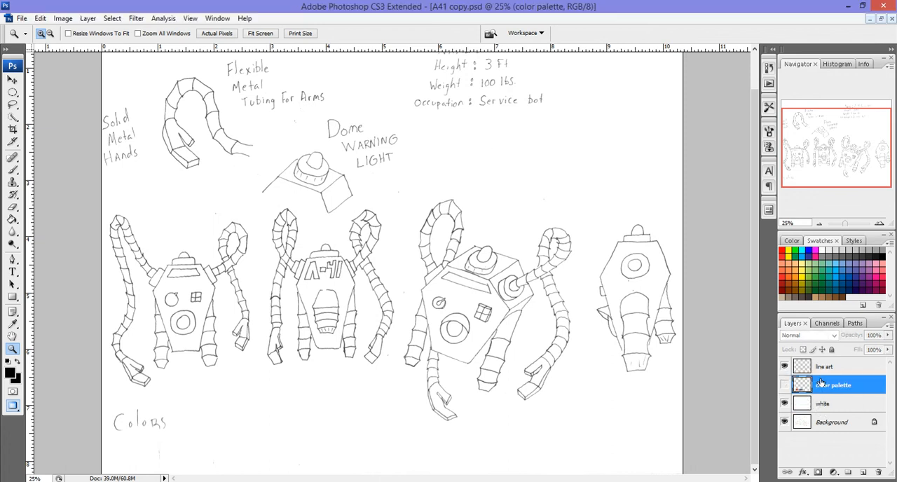
pyautogui.click(786, 386)
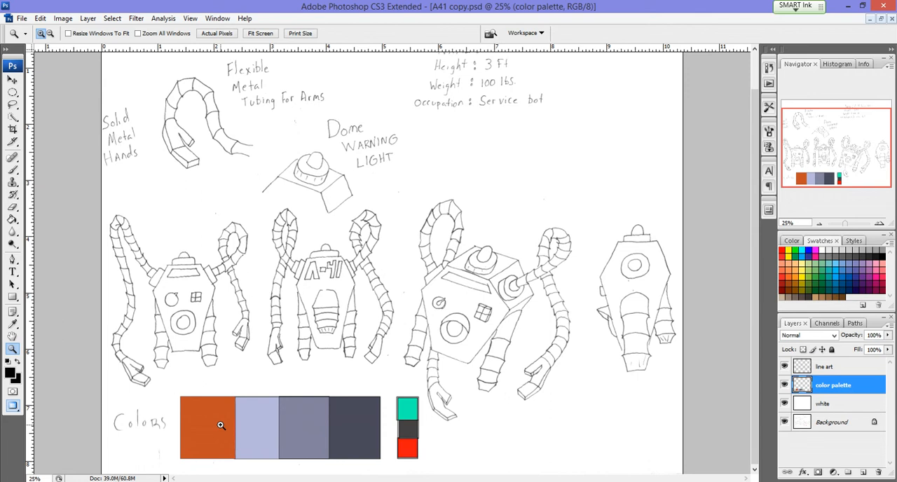
pyautogui.click(785, 385)
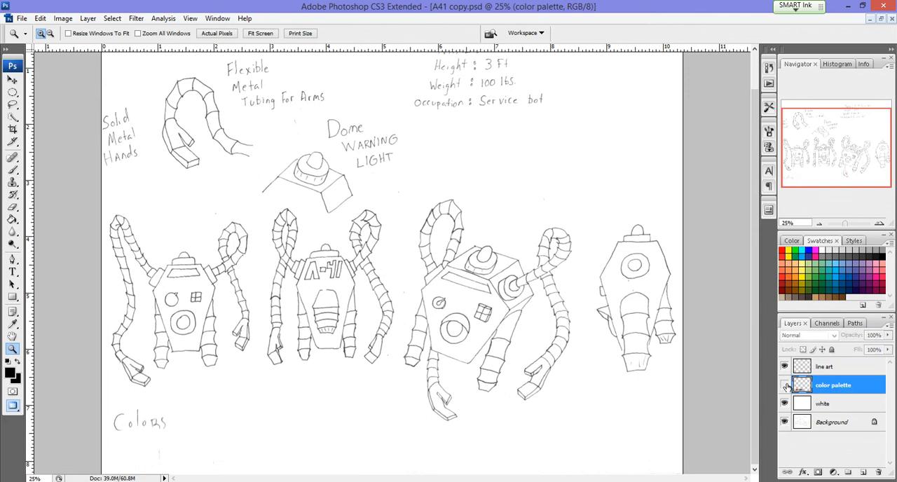
# Step: On a new layer above color palette, outline a wide rectangle beside the "Colors" label with a 5 px black centered stroke, and deselect
pyautogui.click(865, 473)
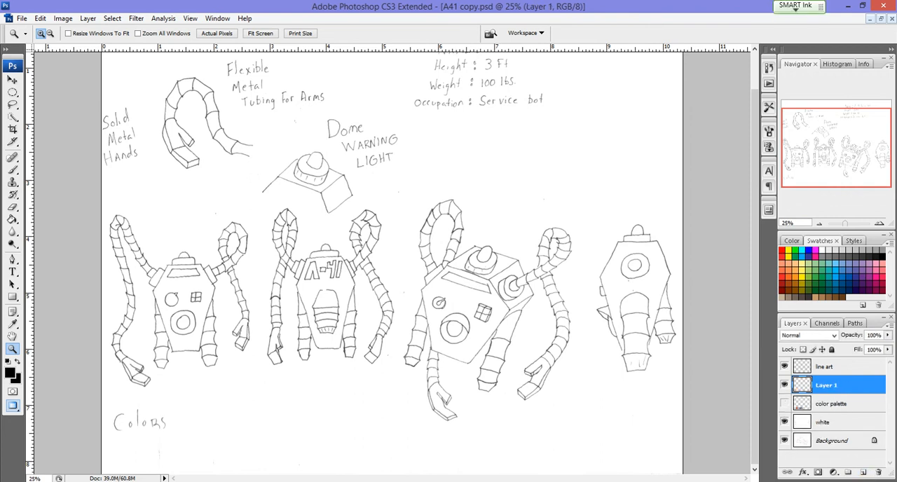
pyautogui.click(12, 93)
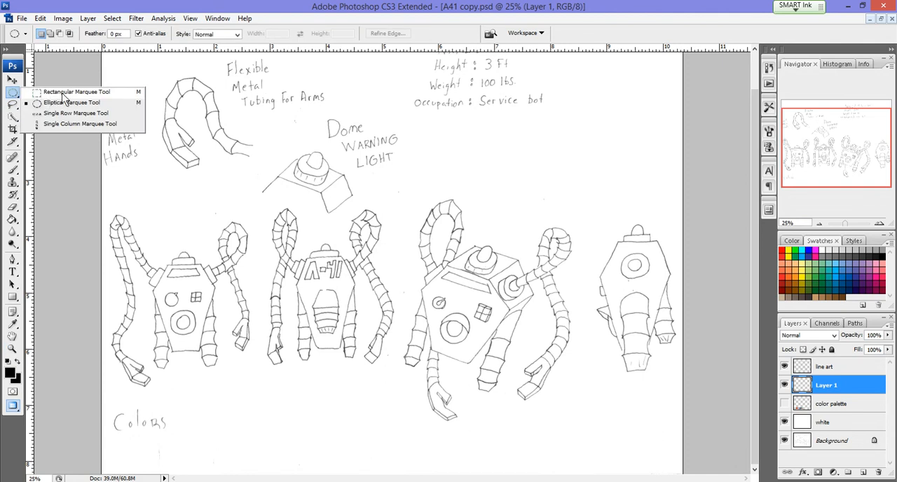
pyautogui.click(62, 93)
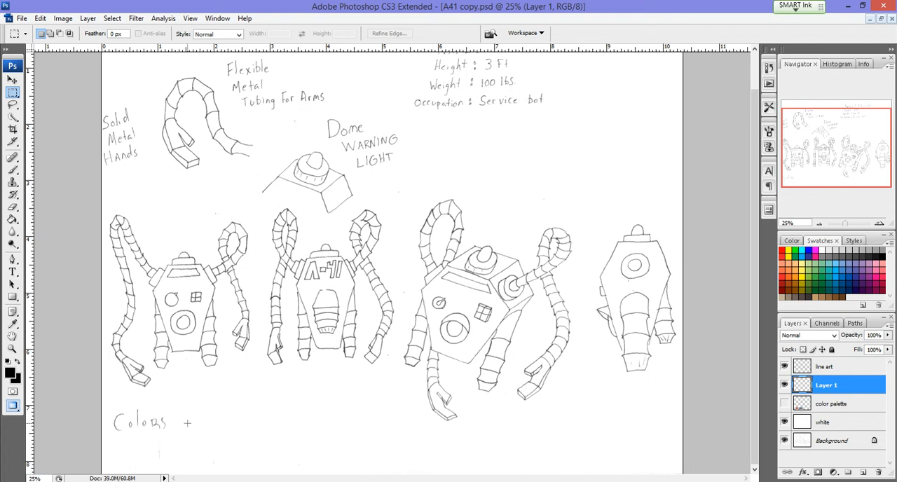
pyautogui.moveTo(186, 419); pyautogui.dragTo(424, 470)
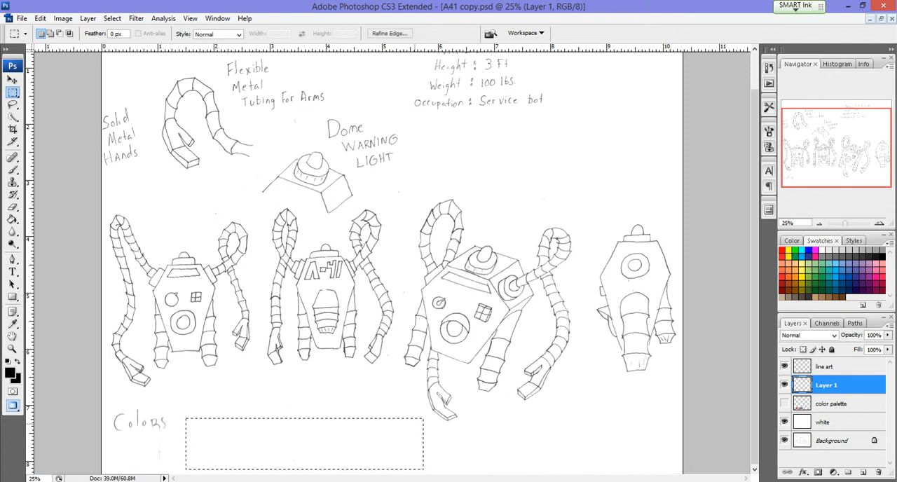
pyautogui.click(39, 19)
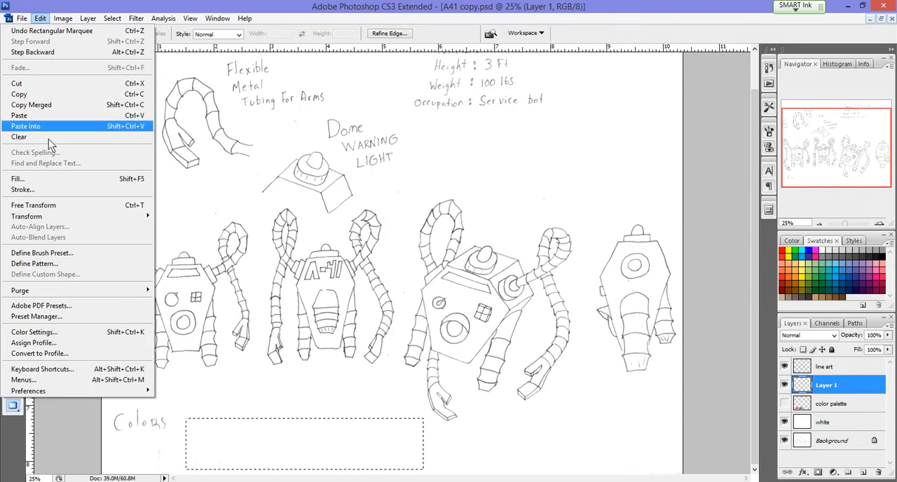
pyautogui.click(23, 190)
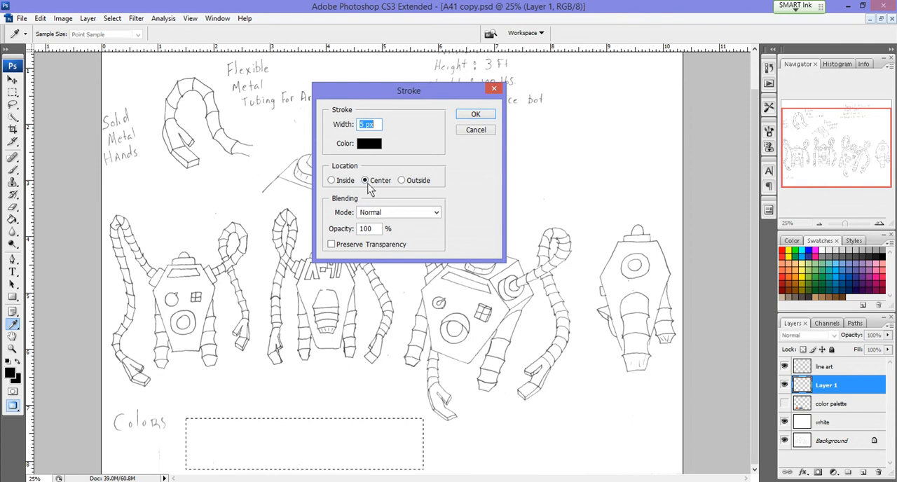
pyautogui.click(481, 115)
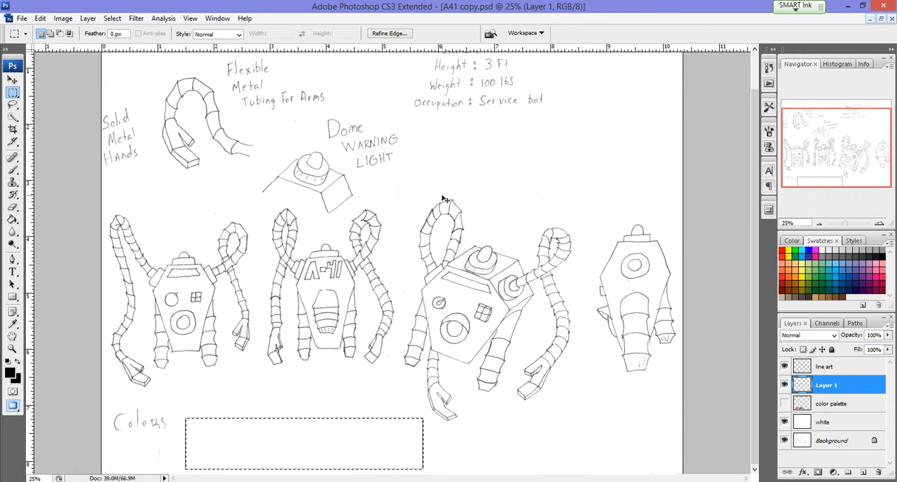
pyautogui.hotkey('ctrl', 'd')
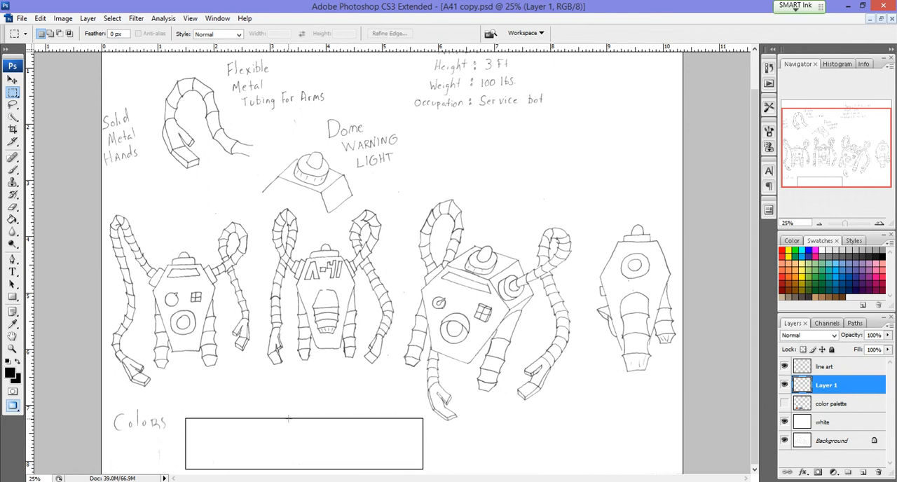
# Step: Divide off a swatch box at the left end of the wide rectangle by stroking a rectangular selection in black, and deselect
pyautogui.click(41, 19)
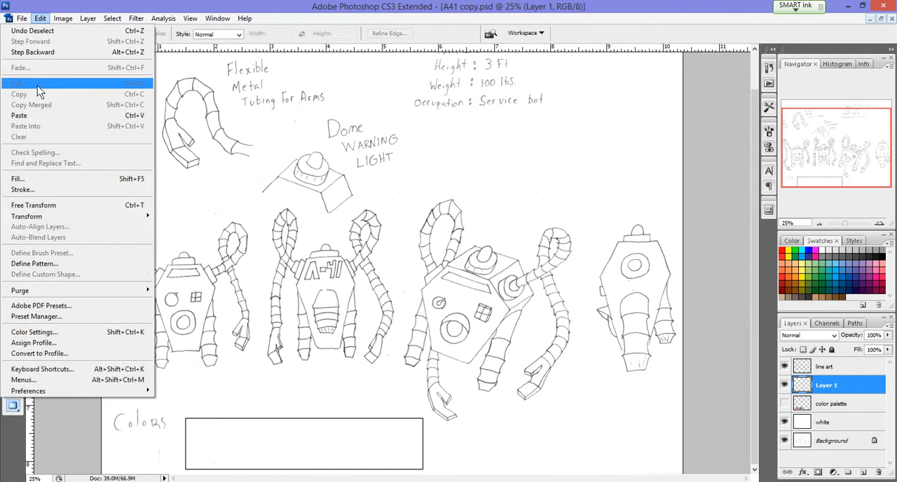
pyautogui.click(254, 439)
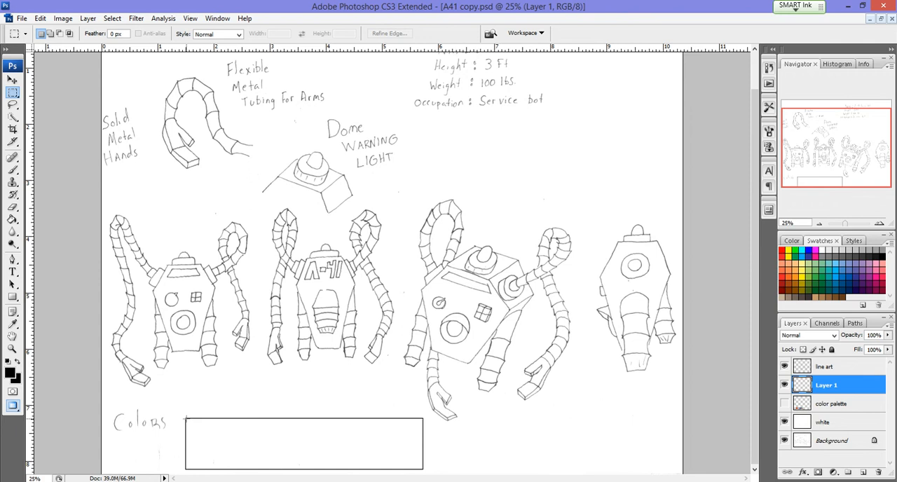
pyautogui.moveTo(210, 425); pyautogui.dragTo(247, 469)
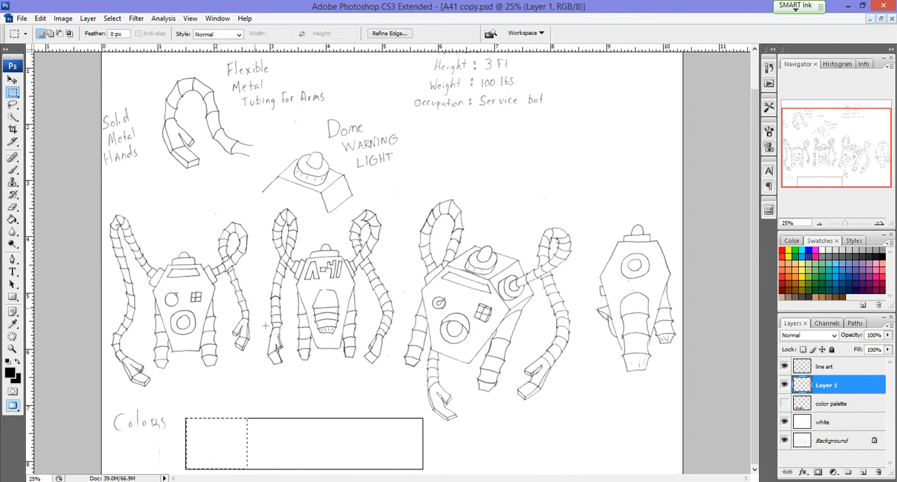
pyautogui.click(47, 22)
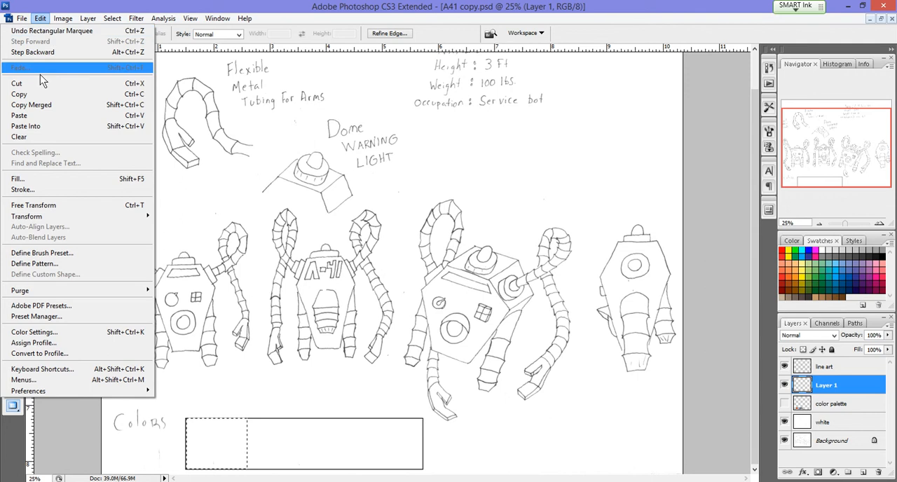
pyautogui.click(38, 188)
pyautogui.press('Return')
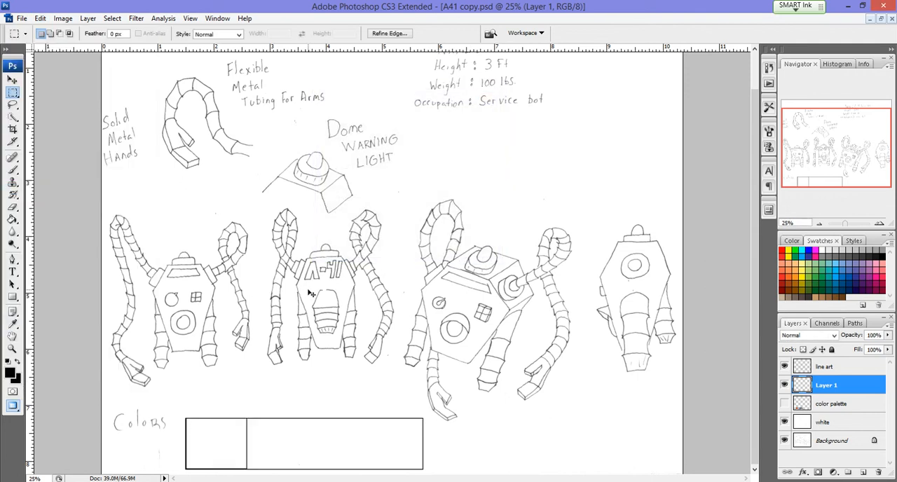
pyautogui.hotkey('ctrl', 'd')
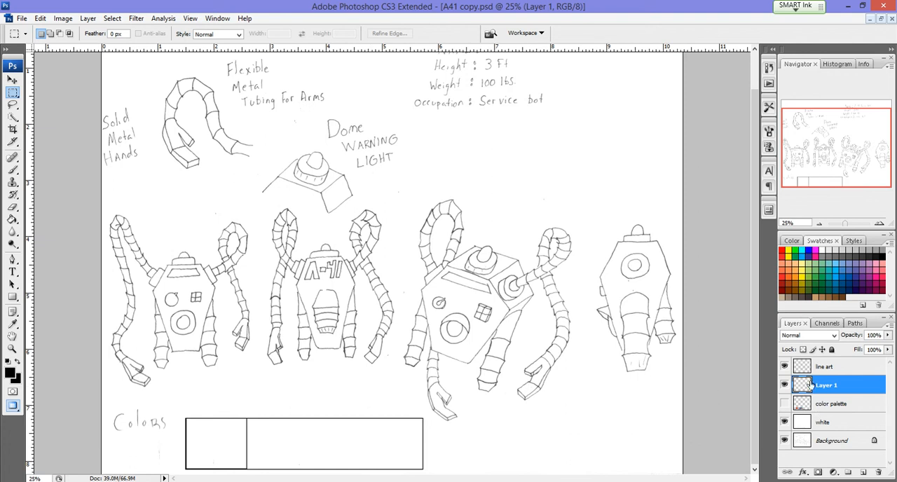
# Step: Hide Layer 1, show the color palette layer and make it the active layer
pyautogui.click(785, 386)
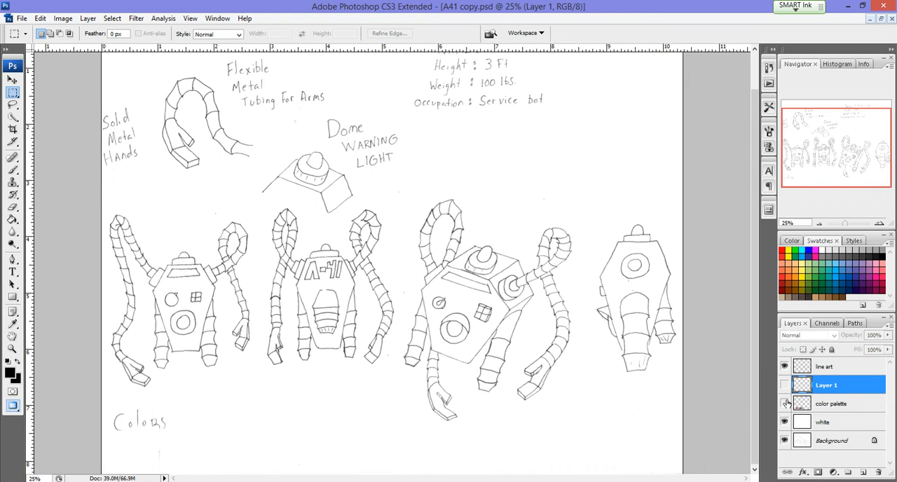
pyautogui.click(784, 404)
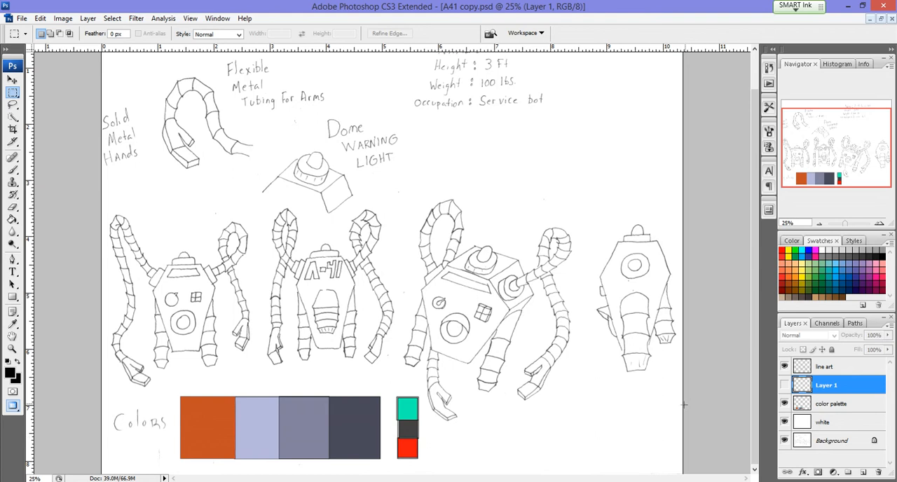
pyautogui.click(852, 406)
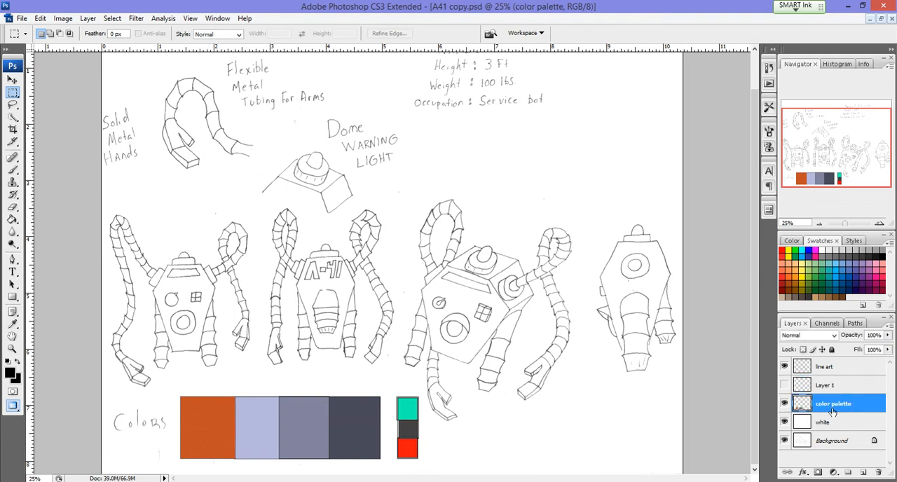
# Step: Outline a small box to the right of the red swatch with a 5 px black centered stroke on the color palette layer, and deselect
pyautogui.moveTo(439, 435); pyautogui.dragTo(476, 461)
pyautogui.click(40, 18)
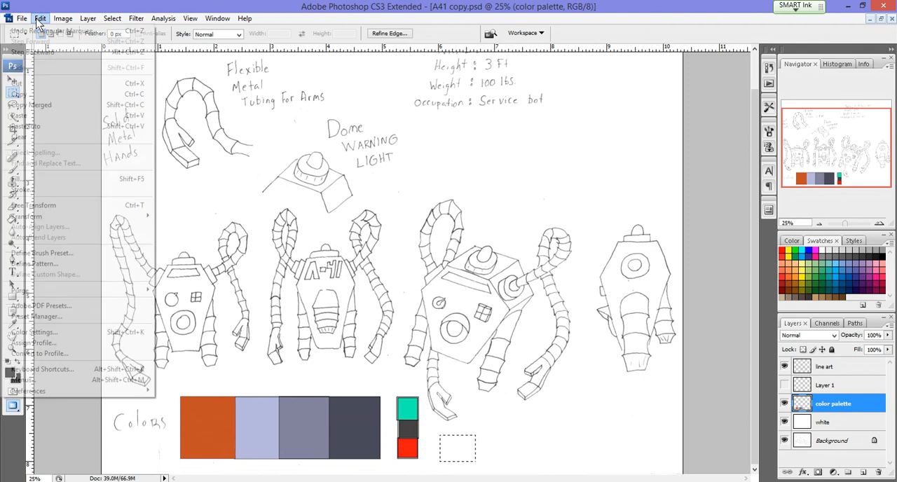
pyautogui.click(32, 190)
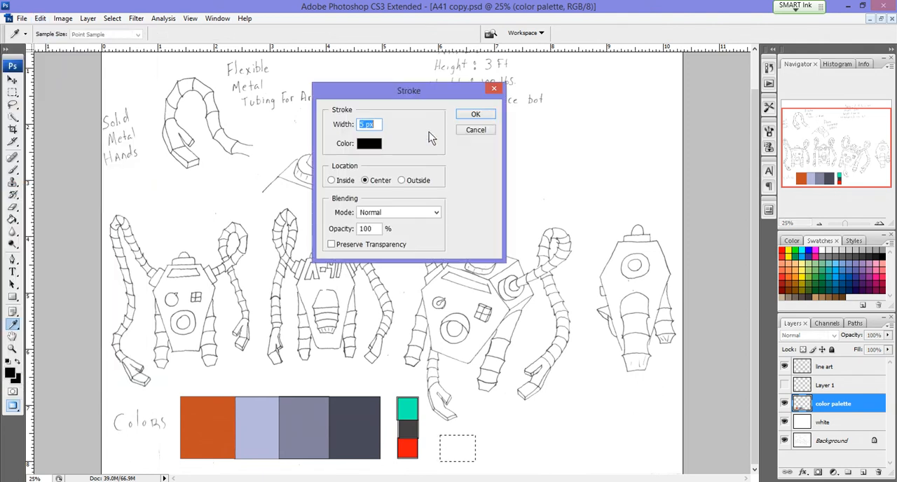
pyautogui.click(481, 116)
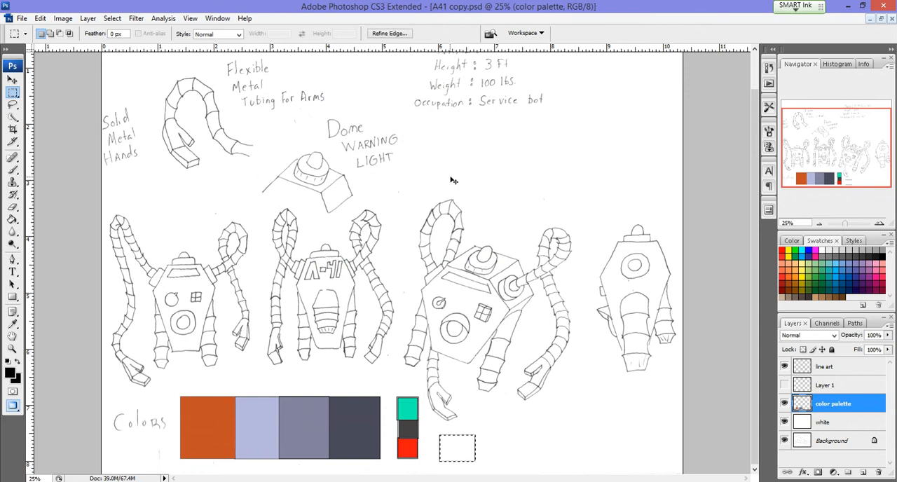
pyautogui.hotkey('ctrl', 'd')
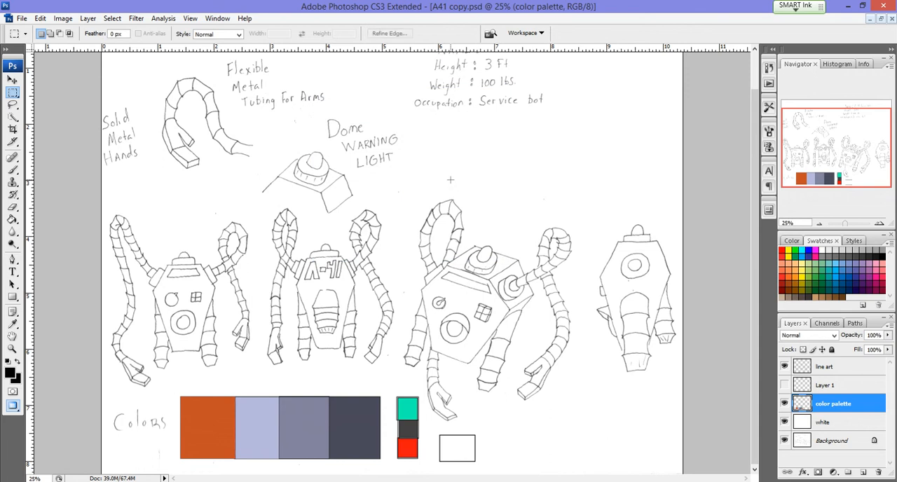
# Step: Review the foreground colour in the Color Picker, keep black (000000), and return to the rectangular marquee
pyautogui.click(10, 373)
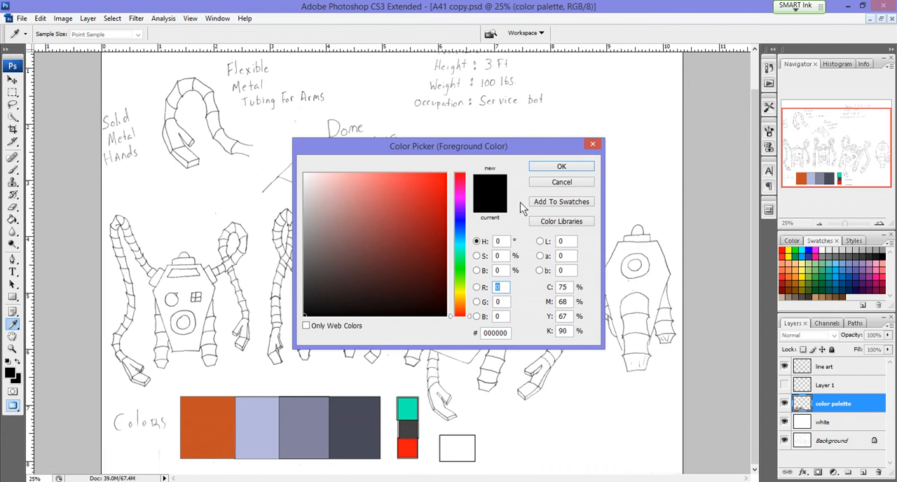
pyautogui.click(569, 167)
pyautogui.press('m')
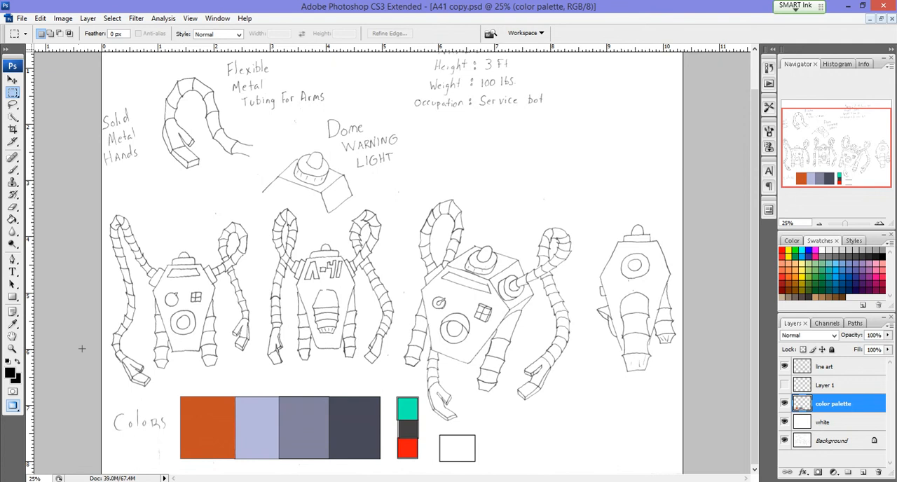
# Step: Sample the red from the small red swatch and fill the empty outlined box beside it using the Paint Bucket
pyautogui.click(14, 377)
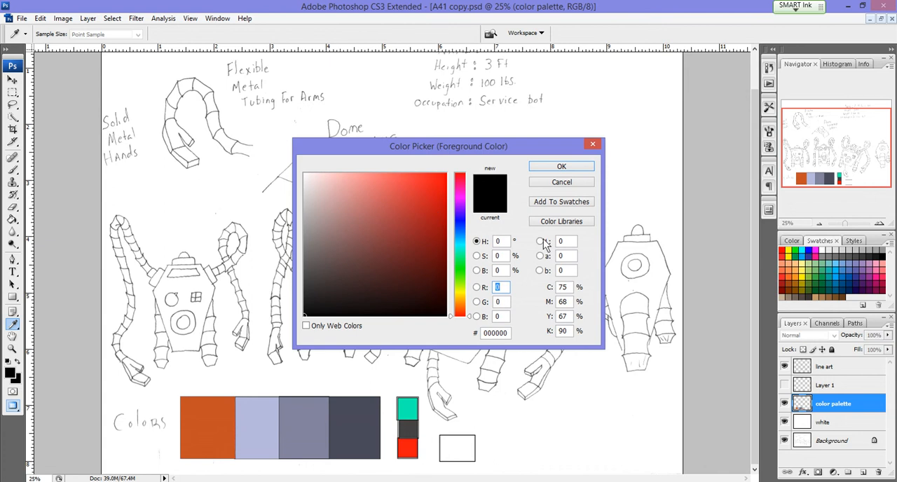
pyautogui.click(560, 183)
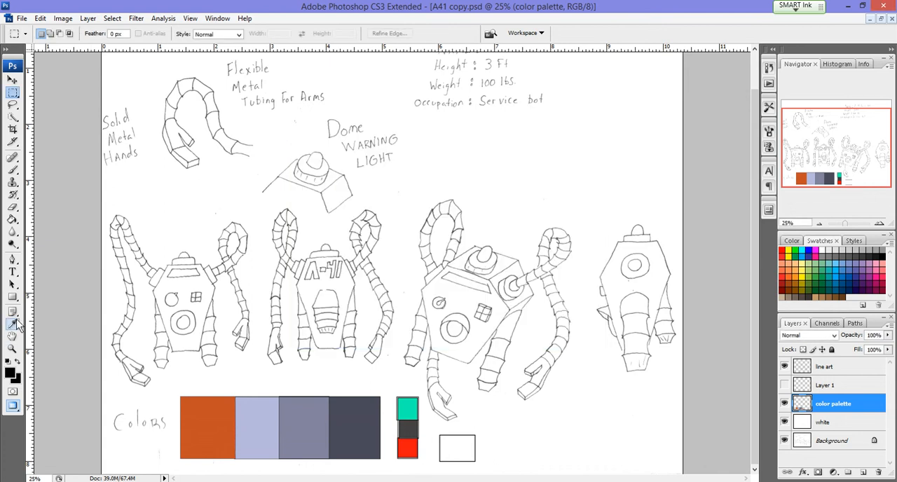
pyautogui.click(12, 324)
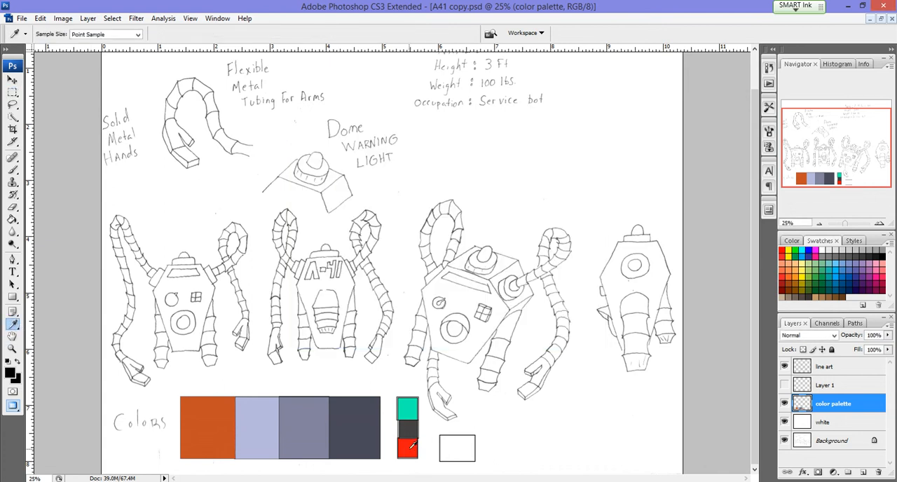
pyautogui.click(413, 446)
pyautogui.click(9, 374)
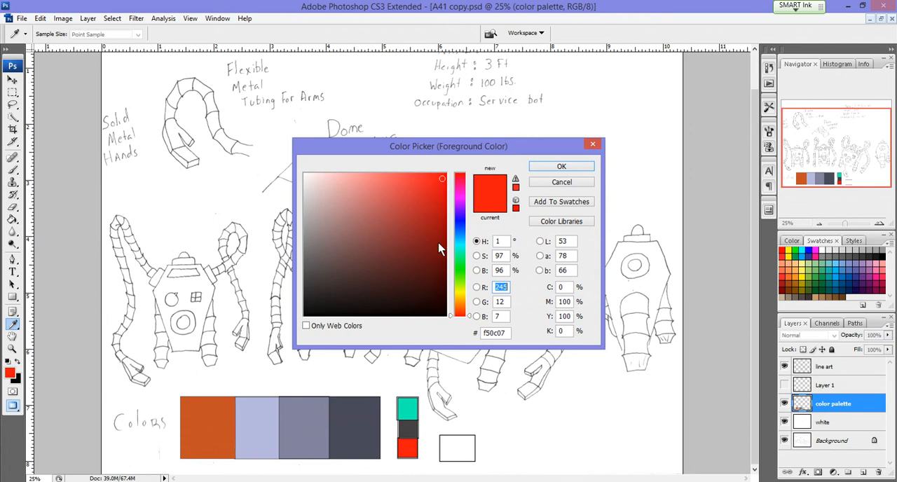
pyautogui.click(562, 183)
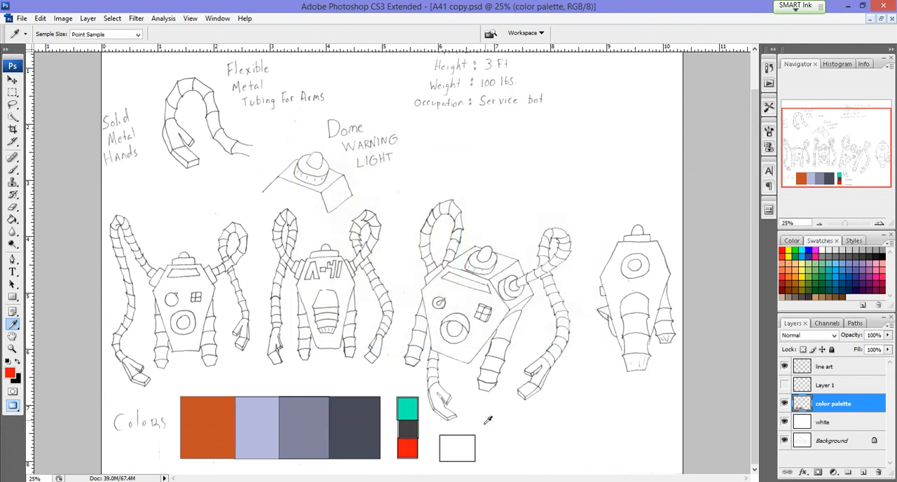
pyautogui.click(13, 219)
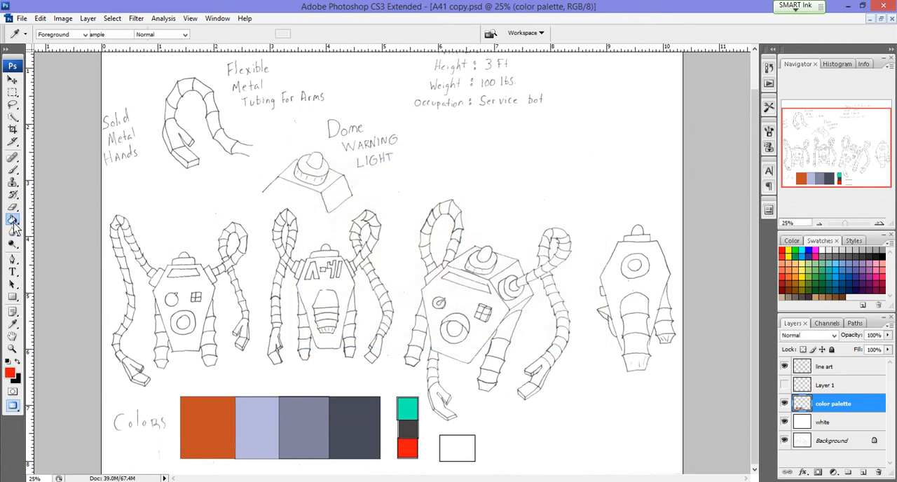
pyautogui.click(454, 444)
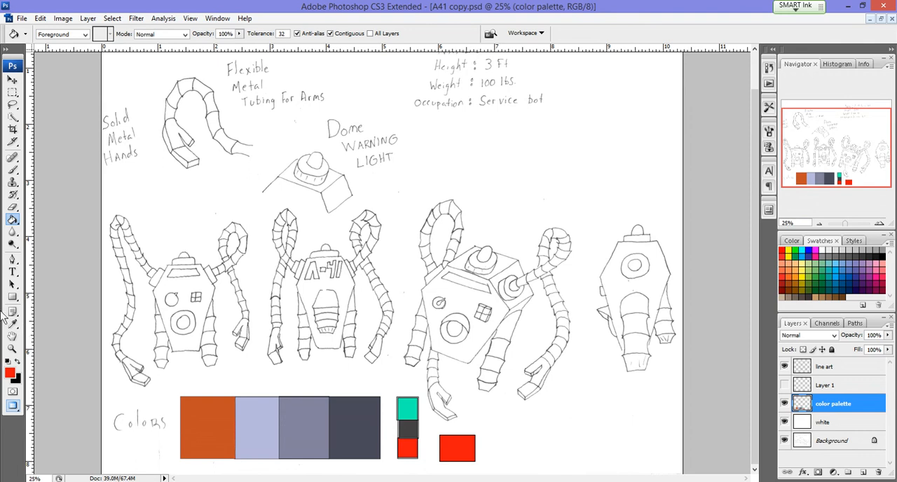
# Step: Review the sampled red in the Color Picker and the tools grouped with the Paint Bucket, keeping the Paint Bucket active
pyautogui.click(13, 324)
pyautogui.click(10, 373)
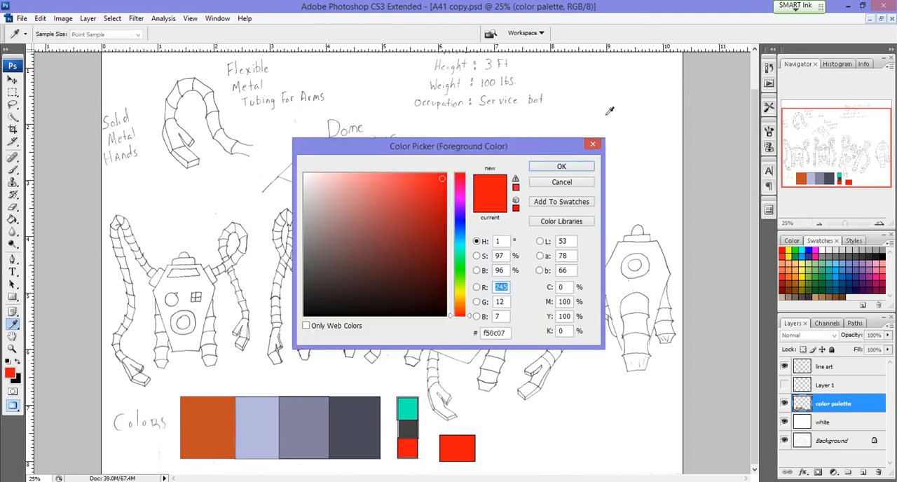
pyautogui.click(574, 168)
pyautogui.press('g')
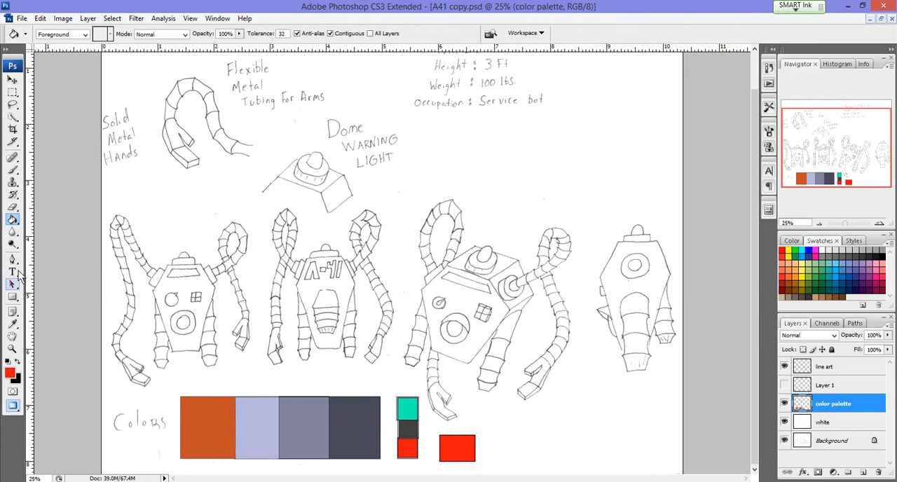
pyautogui.click(14, 220)
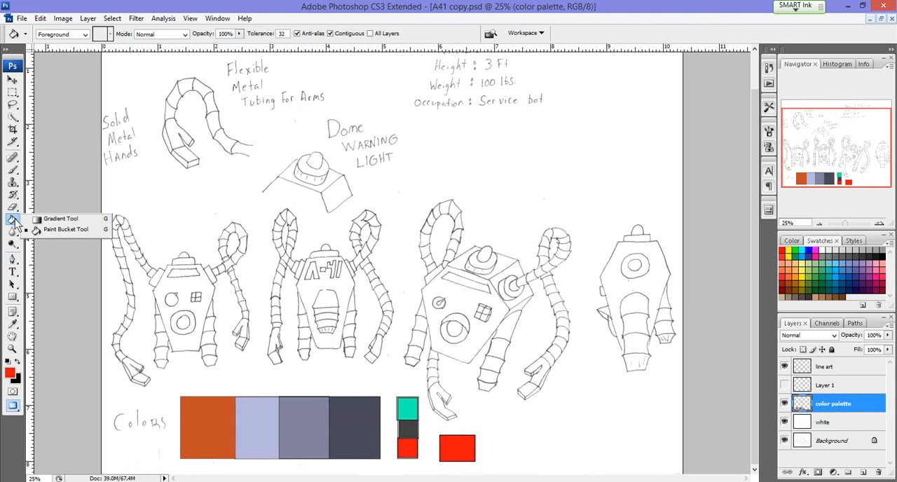
pyautogui.click(53, 230)
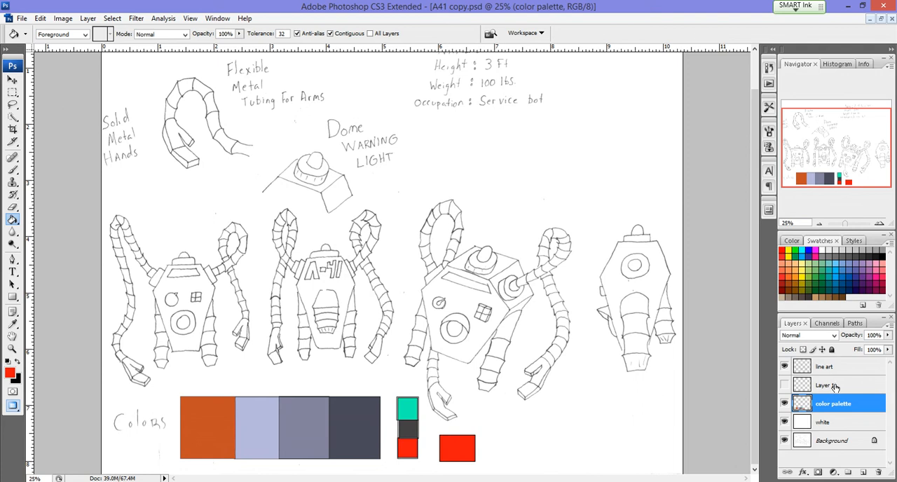
# Step: Delete the hidden Layer 1 and add a new layer named "body" directly above the color palette layer
pyautogui.moveTo(834, 387); pyautogui.dragTo(880, 476)
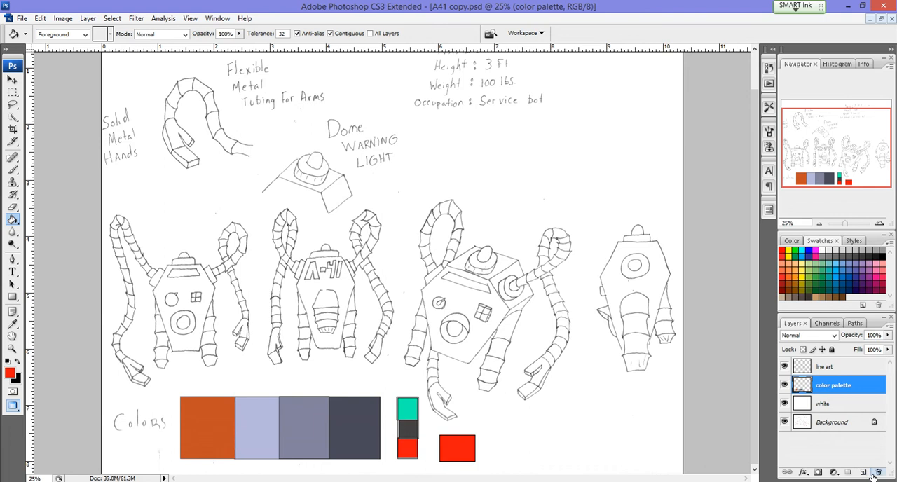
pyautogui.click(864, 474)
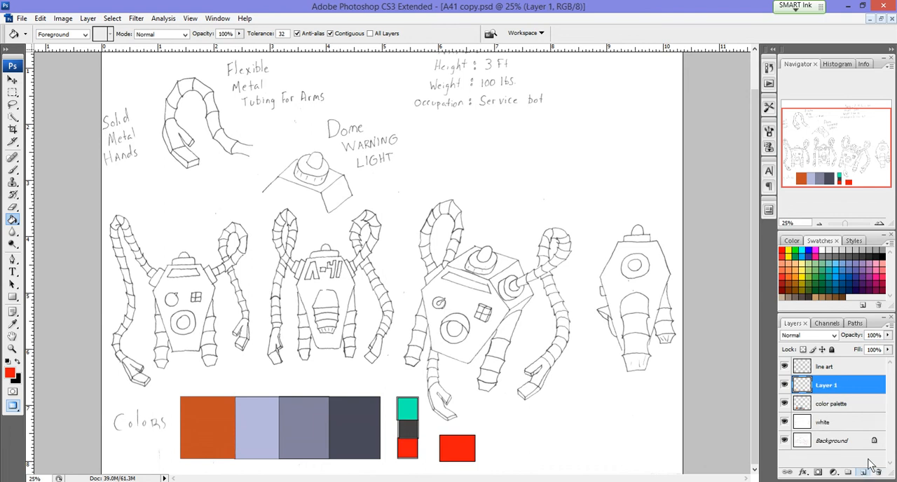
pyautogui.doubleClick(827, 387)
pyautogui.write('b')
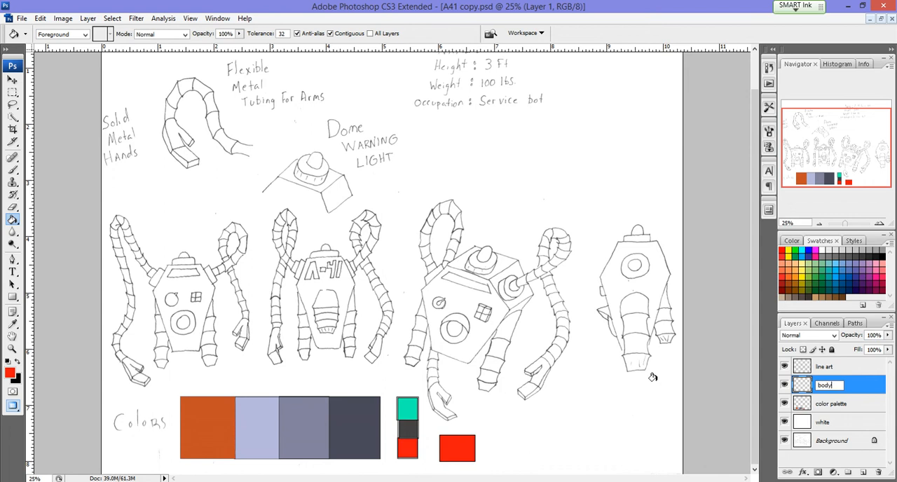
pyautogui.write('ody')
pyautogui.press('Return')
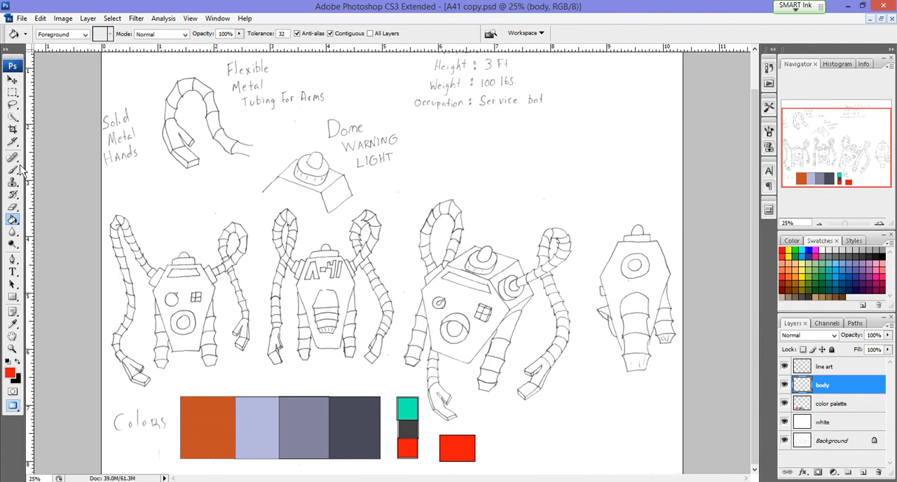
# Step: Select the front body panel of the large tilted robot by tracing its corners with the Polygonal Lasso
pyautogui.click(13, 104)
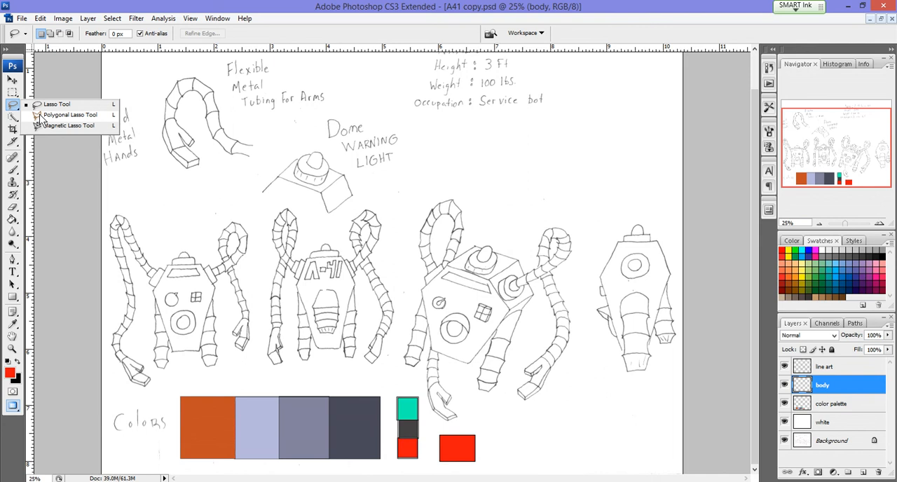
pyautogui.click(40, 116)
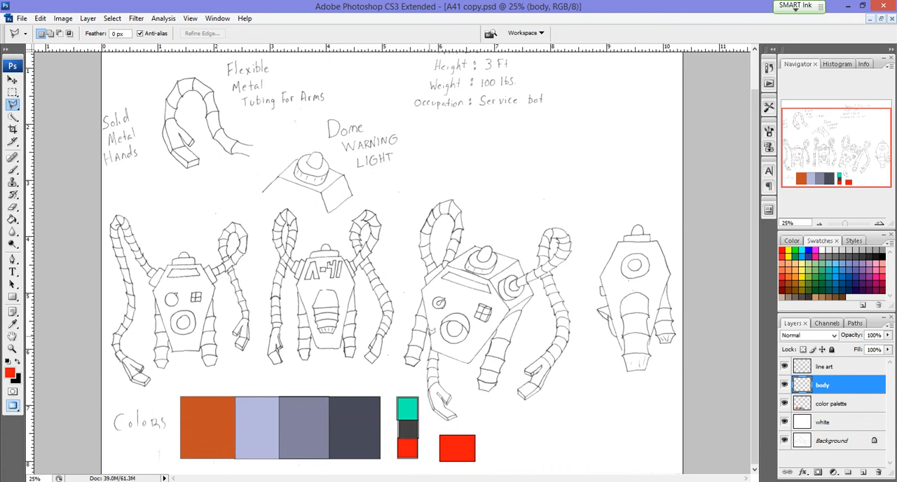
pyautogui.press('z')
pyautogui.click(459, 348)
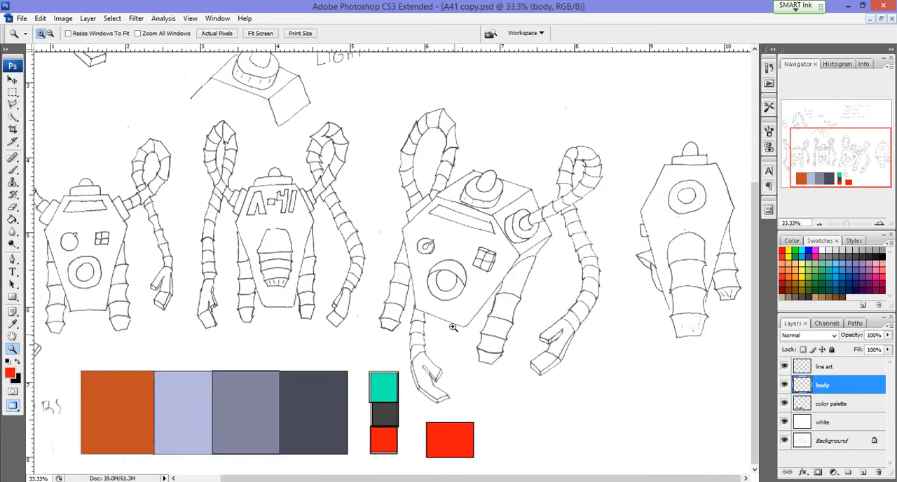
pyautogui.click(450, 314)
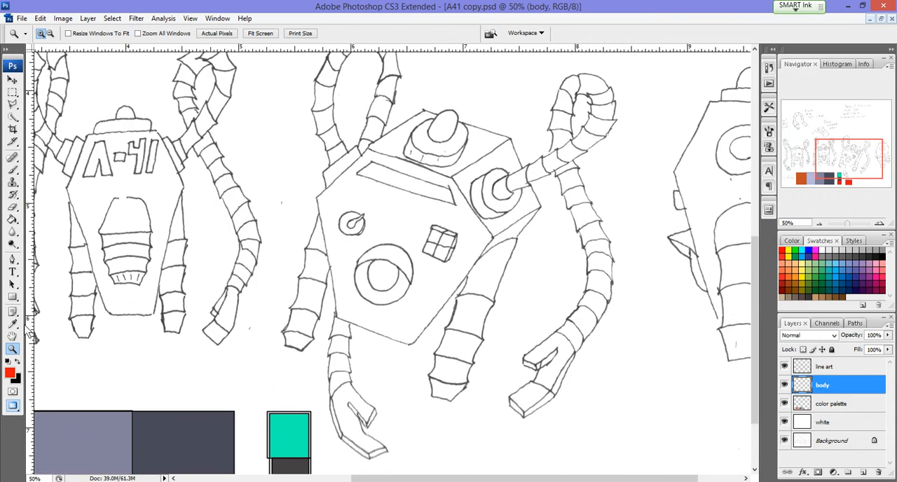
pyautogui.click(381, 347)
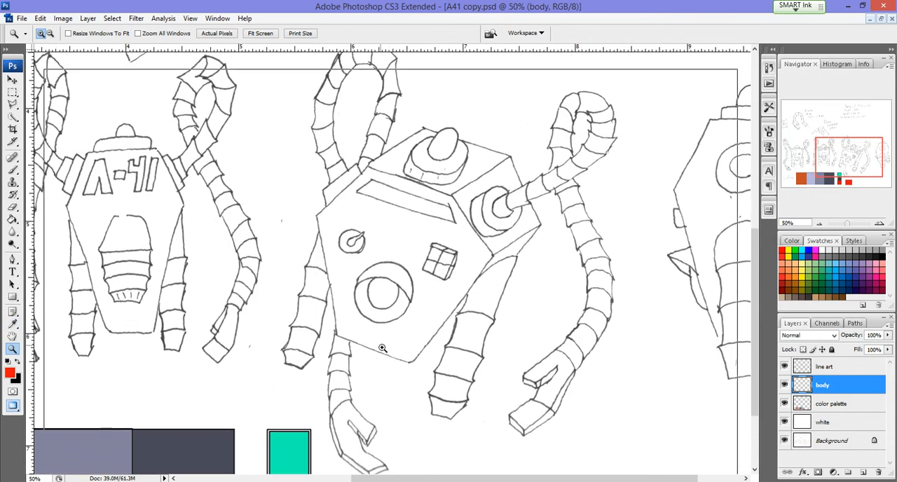
pyautogui.scroll(3, 382, 348)
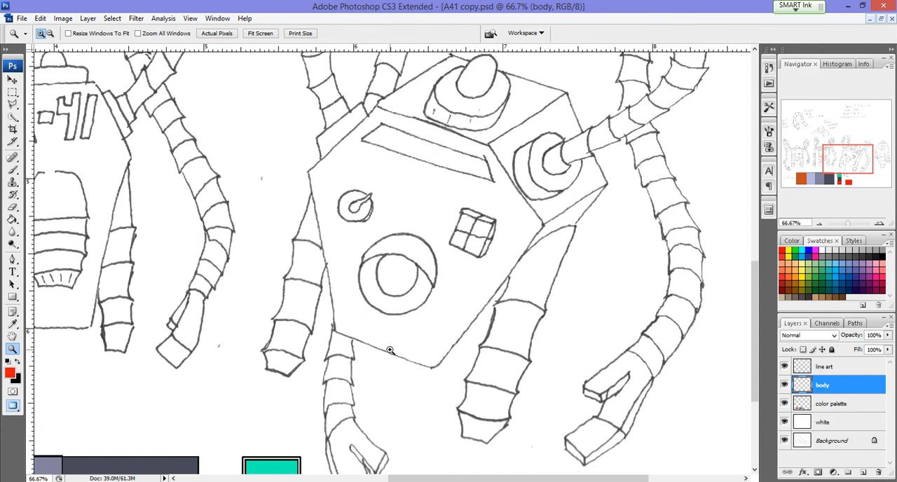
pyautogui.press('l')
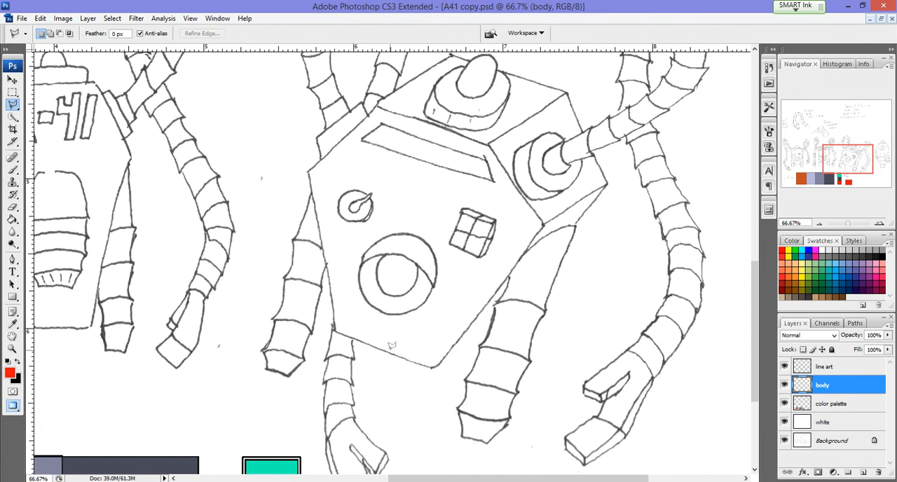
pyautogui.click(432, 365)
pyautogui.click(334, 330)
pyautogui.click(308, 168)
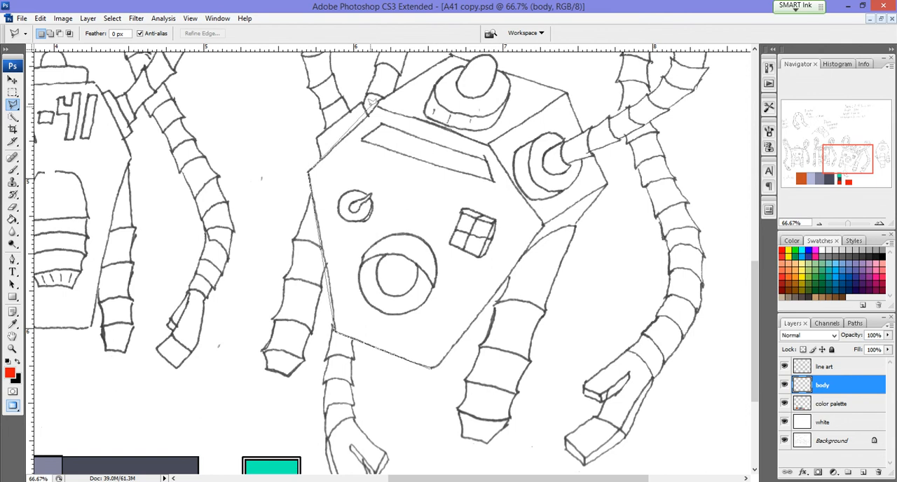
pyautogui.click(377, 102)
pyautogui.click(491, 144)
pyautogui.click(545, 222)
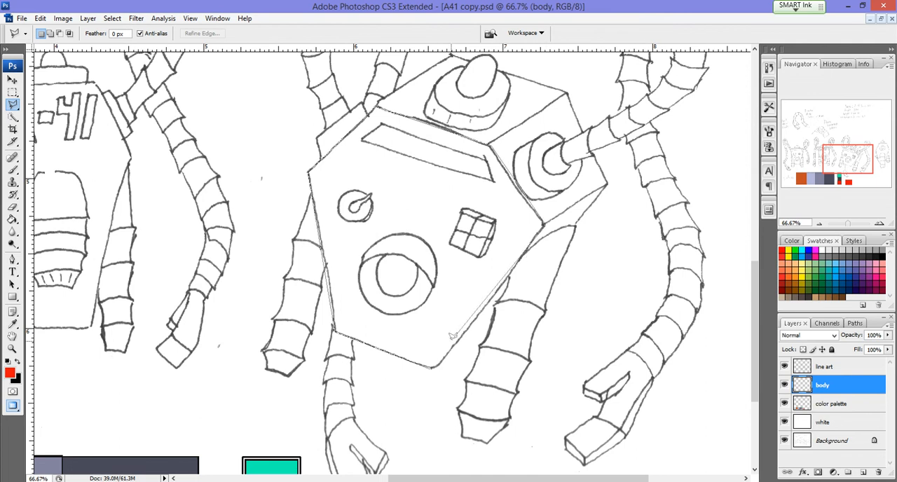
pyautogui.click(432, 366)
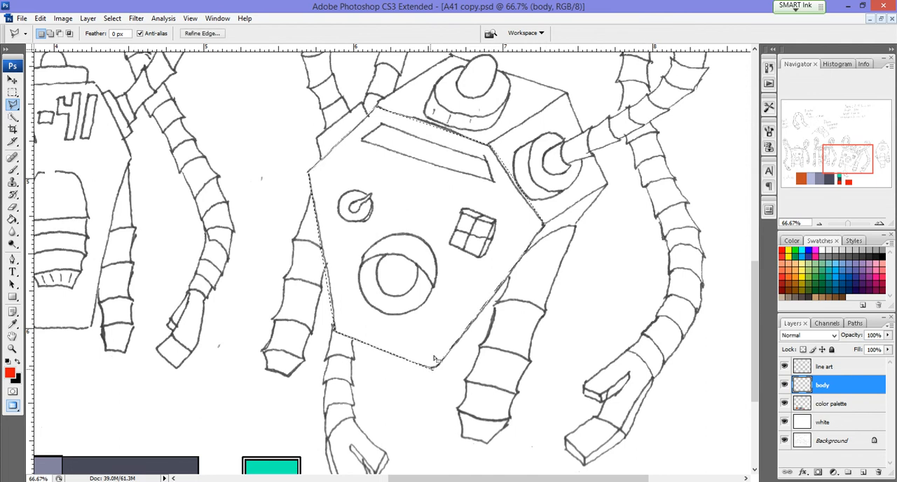
# Step: Try to fill the selected front panel with the custom colour d1c8c9, and deselect
pyautogui.rightClick(370, 327)
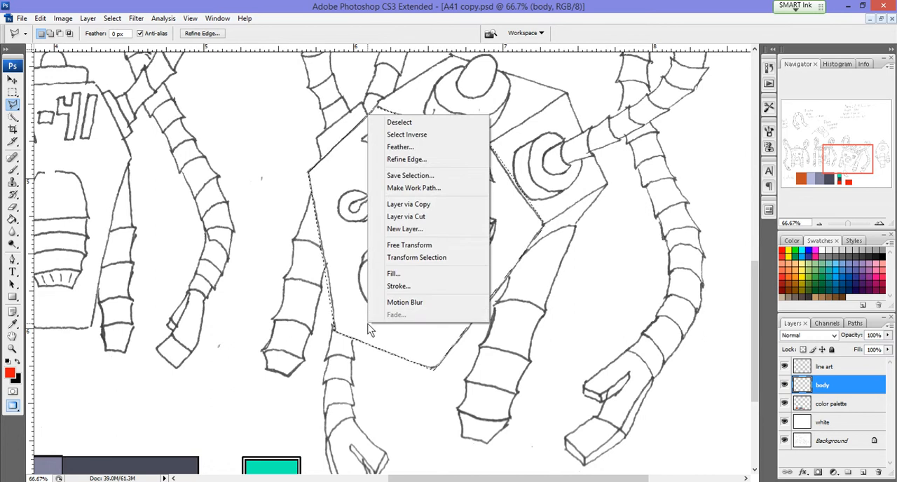
pyautogui.click(421, 273)
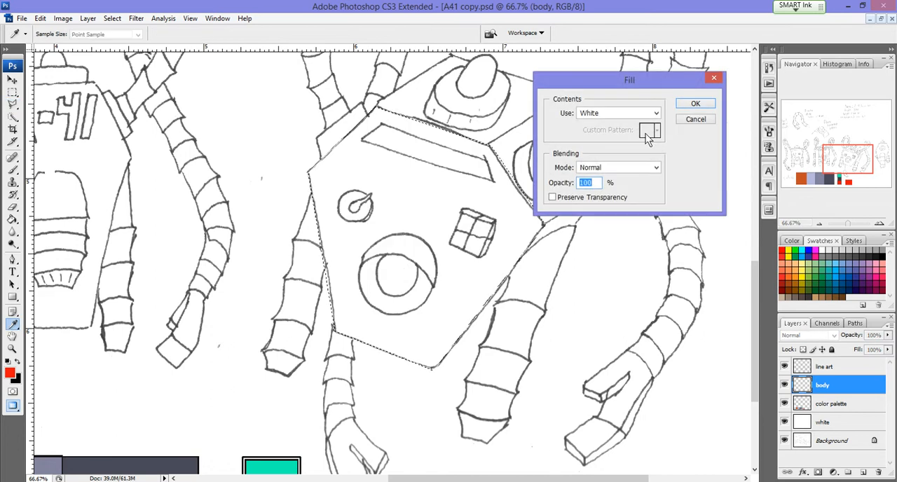
pyautogui.click(657, 113)
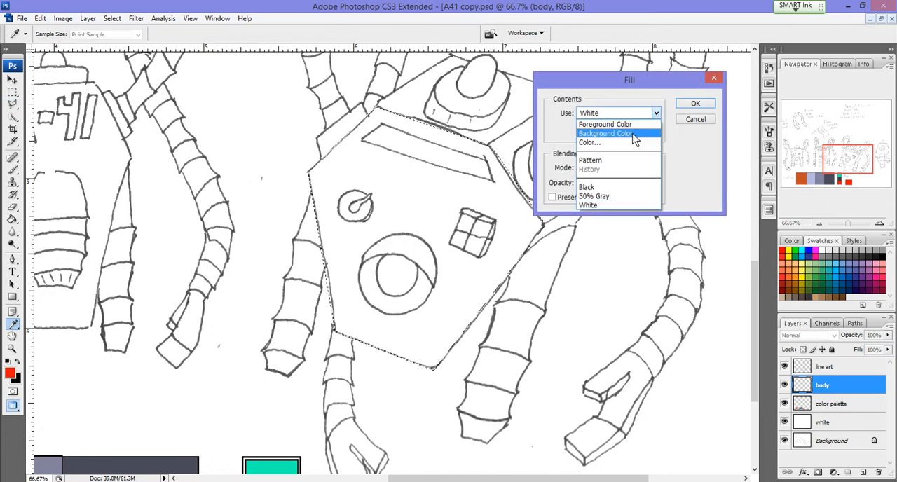
pyautogui.click(625, 142)
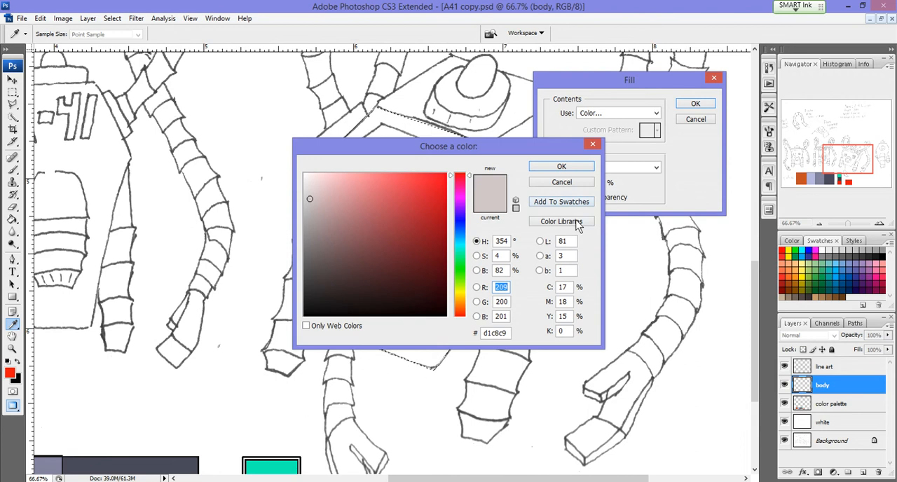
pyautogui.click(569, 167)
pyautogui.click(708, 103)
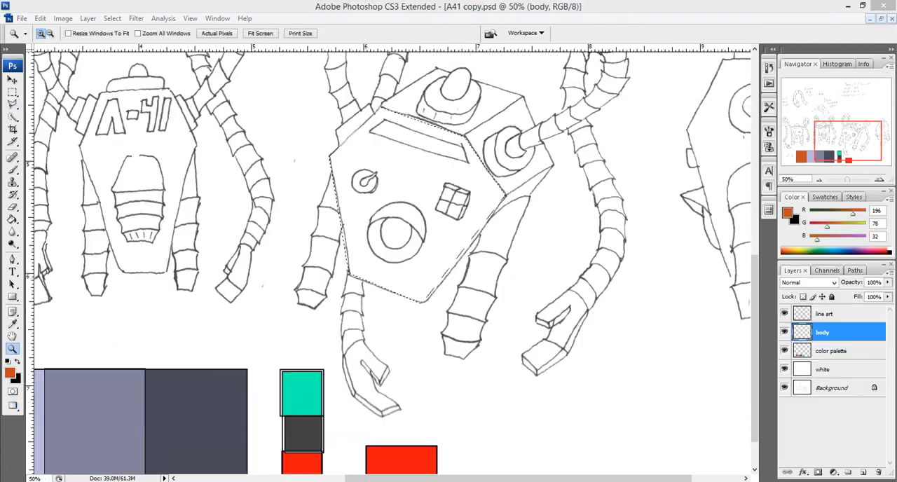
pyautogui.hotkey('ctrl', 'd')
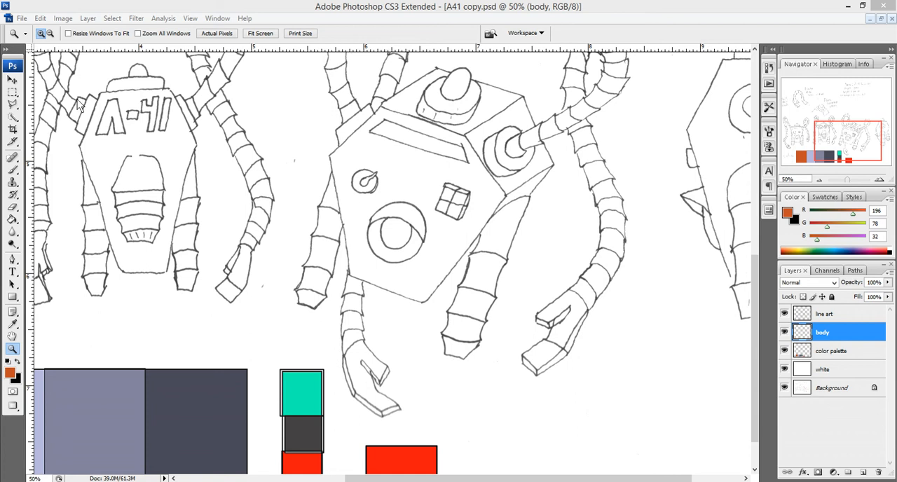
# Step: Reselect the tilted robot's front panel and fill it with the orange foreground colour in Normal mode at 100% opacity on the body layer
pyautogui.hotkey('ctrl', 'shift', 'd')
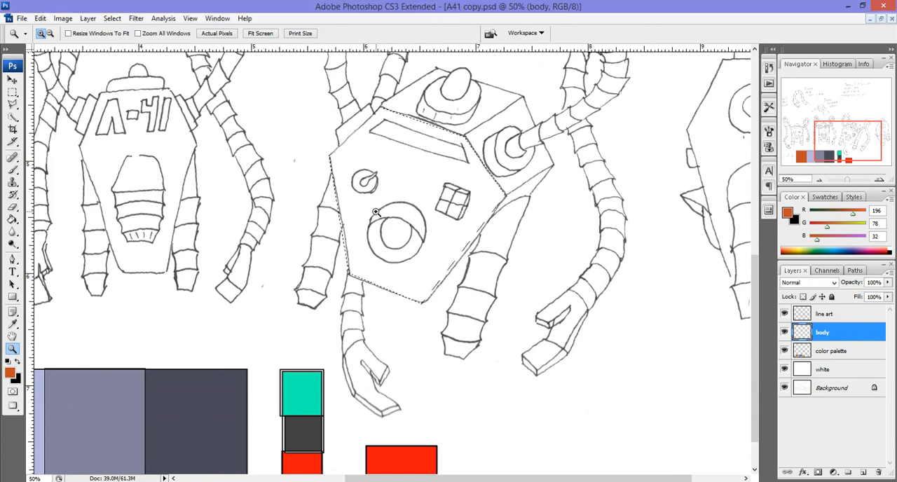
pyautogui.click(376, 211)
pyautogui.click(382, 223)
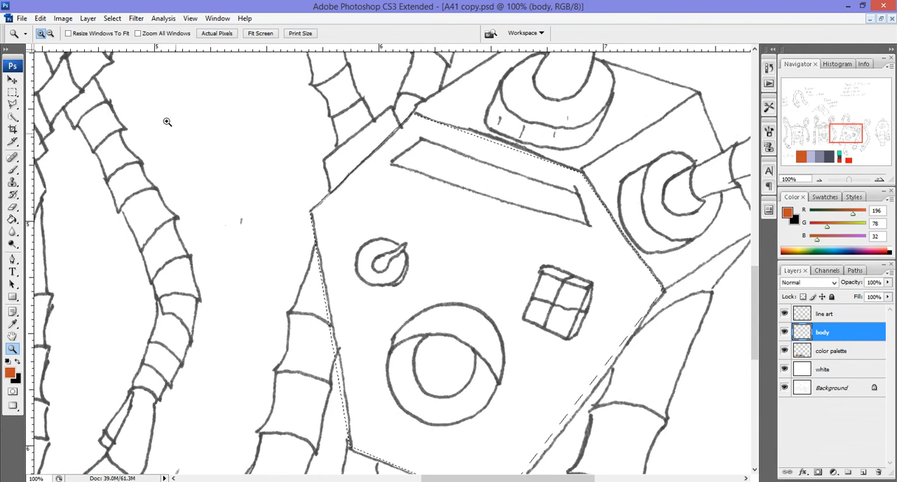
pyautogui.click(40, 19)
pyautogui.click(54, 178)
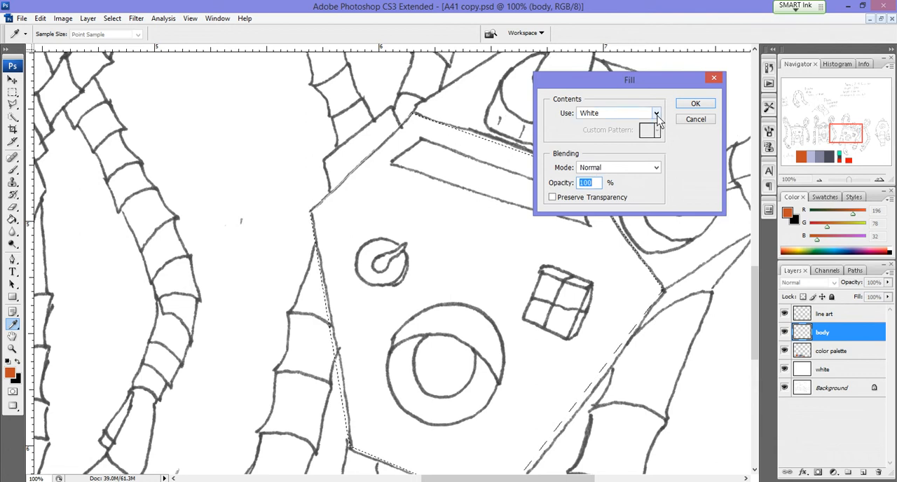
pyautogui.click(657, 113)
pyautogui.click(646, 132)
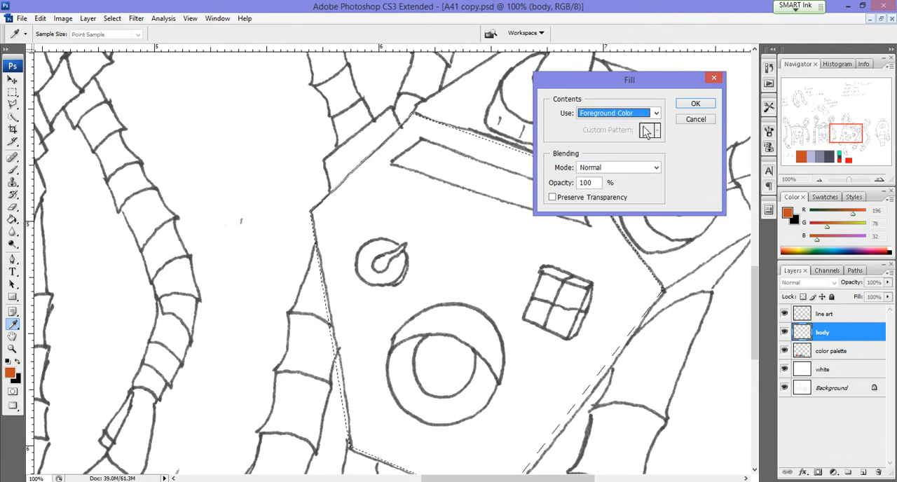
pyautogui.click(694, 104)
pyautogui.press('z')
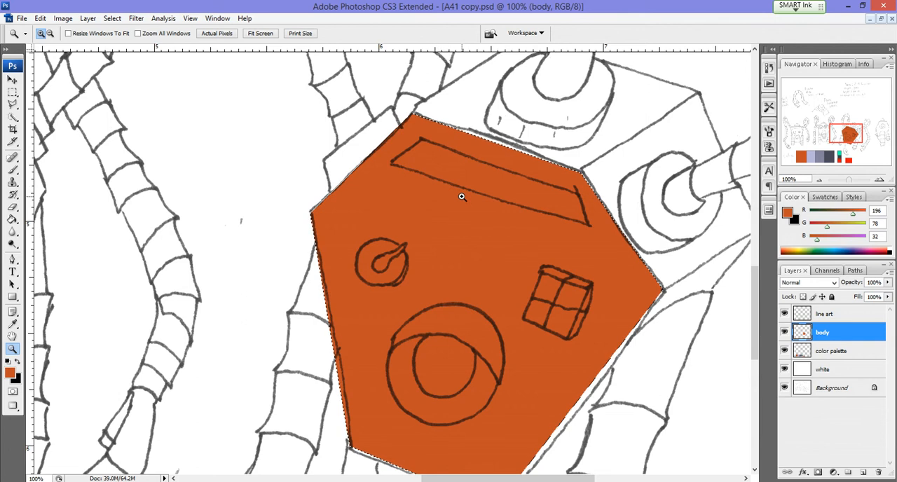
# Step: Deselect the front panel and add a new layer named "eye" directly above the body layer
pyautogui.hotkey('ctrl', 'd')
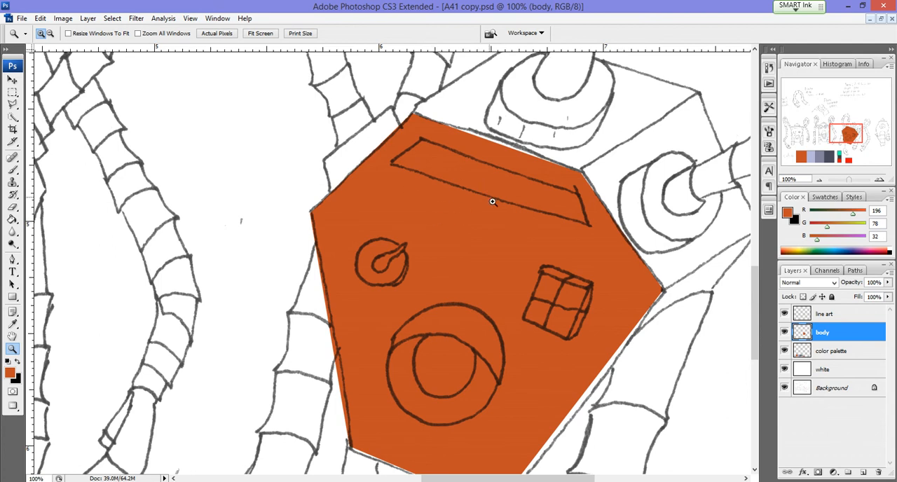
pyautogui.click(864, 475)
pyautogui.doubleClick(830, 333)
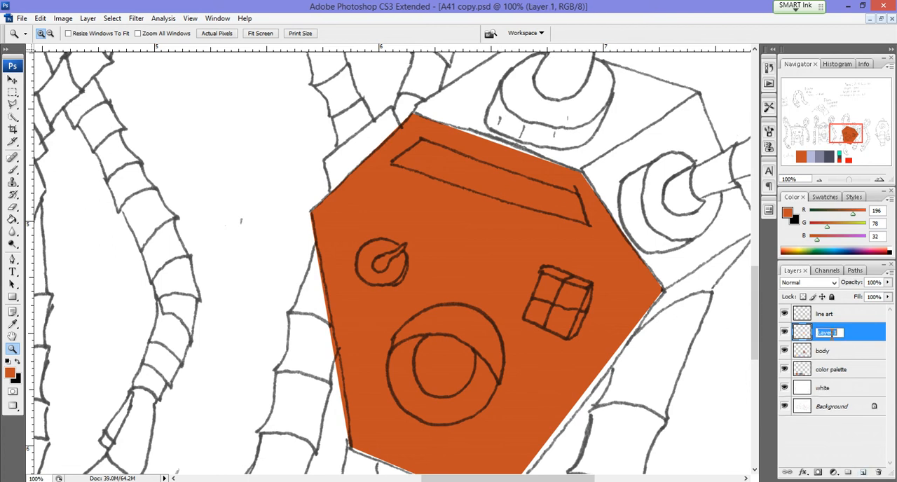
pyautogui.write('eye')
pyautogui.press('Return')
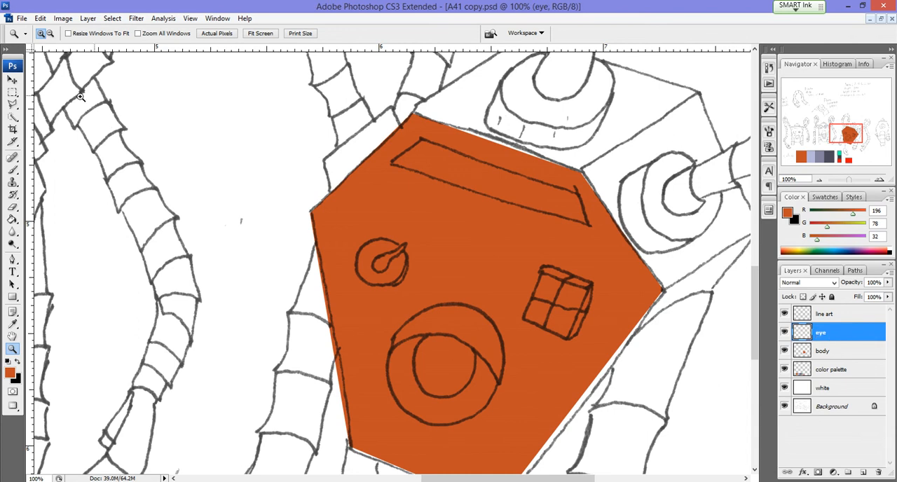
# Step: Select the slanted eye strip on the tilted robot's front panel by tracing its corners with the Polygonal Lasso
pyautogui.click(12, 105)
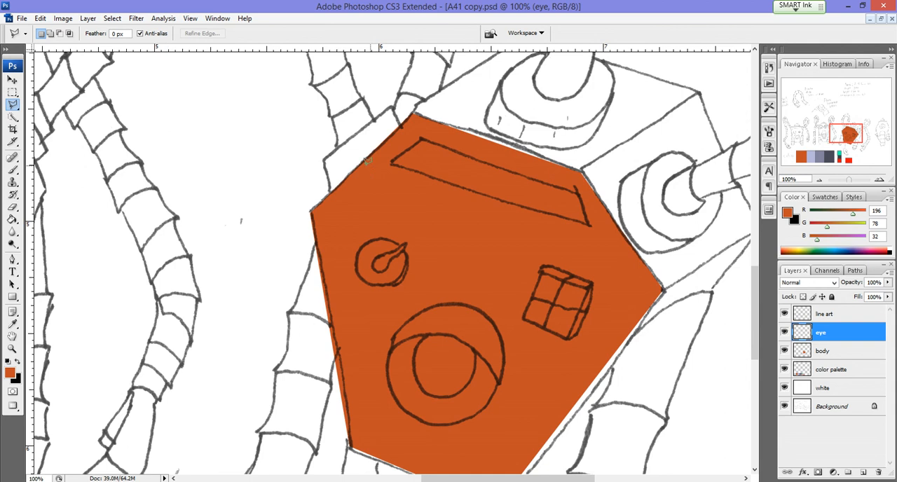
pyautogui.click(391, 160)
pyautogui.click(421, 138)
pyautogui.click(589, 224)
pyautogui.click(392, 160)
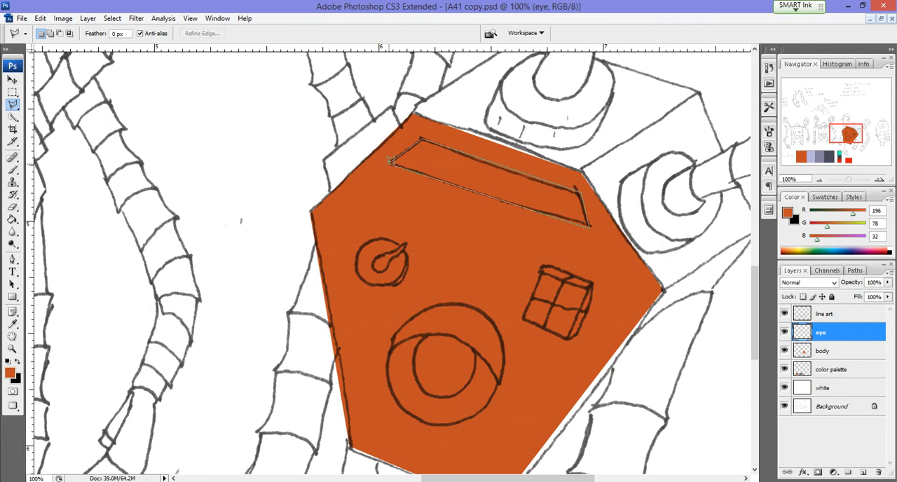
pyautogui.click(392, 161)
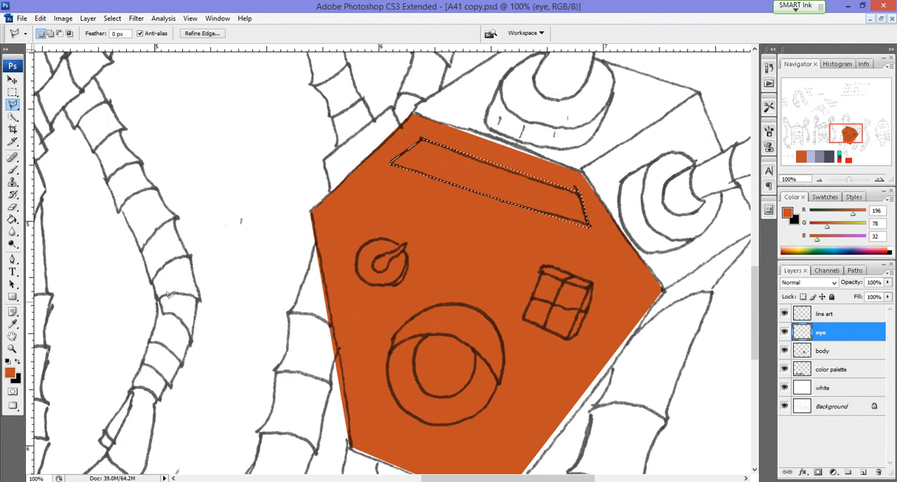
# Step: Set the foreground colour to the bright cyan 25f8e7
pyautogui.click(10, 372)
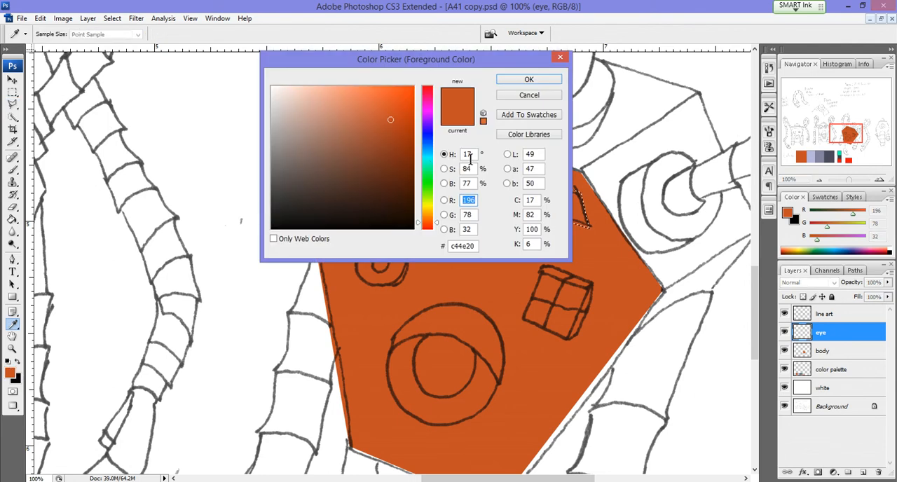
pyautogui.click(429, 160)
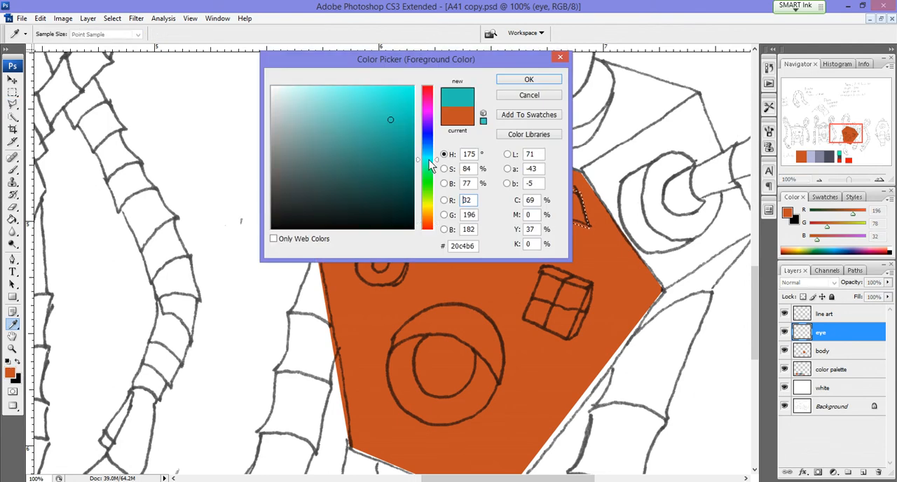
pyautogui.click(392, 89)
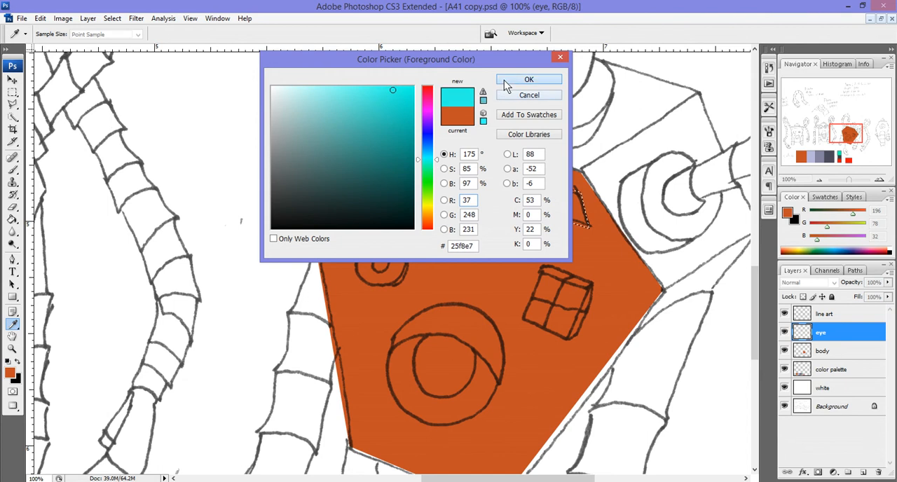
pyautogui.click(524, 80)
# Step: Fill the selected eye strip with the cyan foreground colour in Normal mode at 100% opacity on the eye layer, and deselect
pyautogui.rightClick(477, 174)
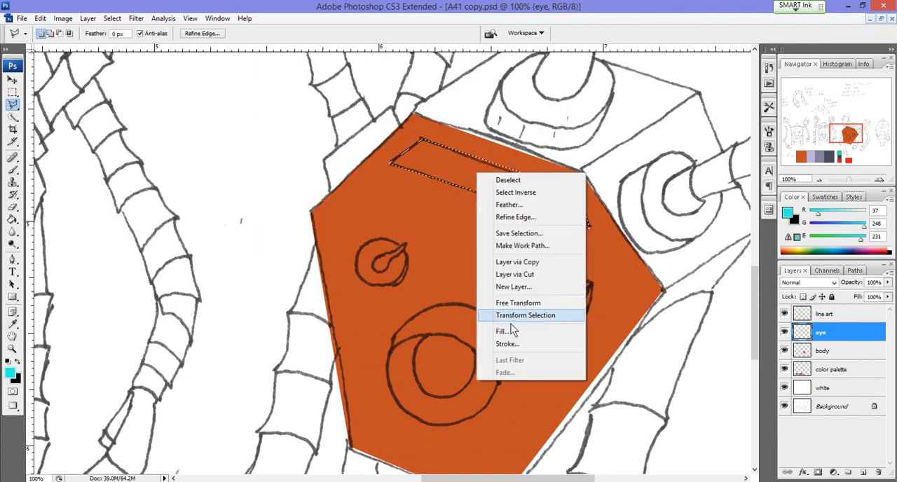
pyautogui.click(502, 332)
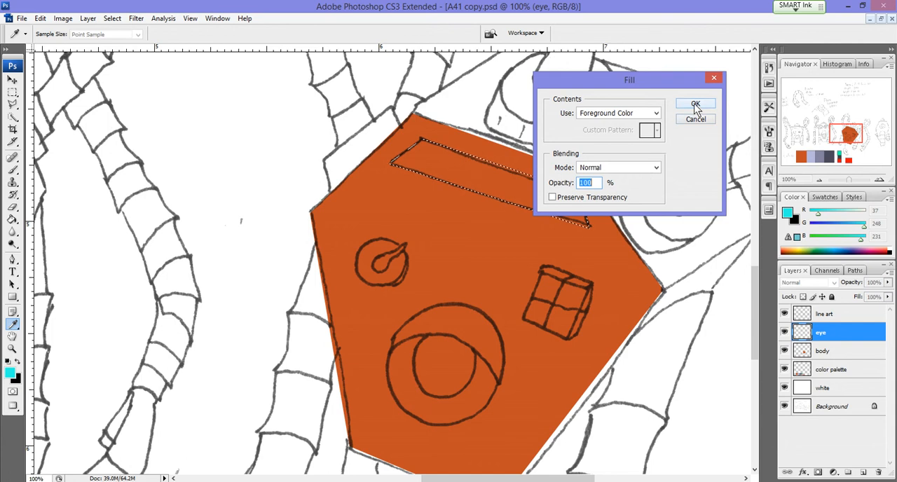
pyautogui.click(695, 106)
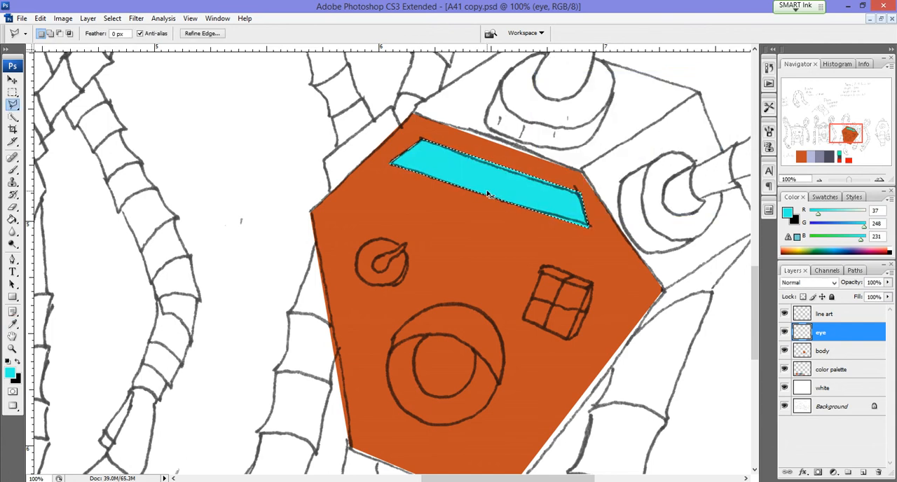
pyautogui.hotkey('ctrl', 'd')
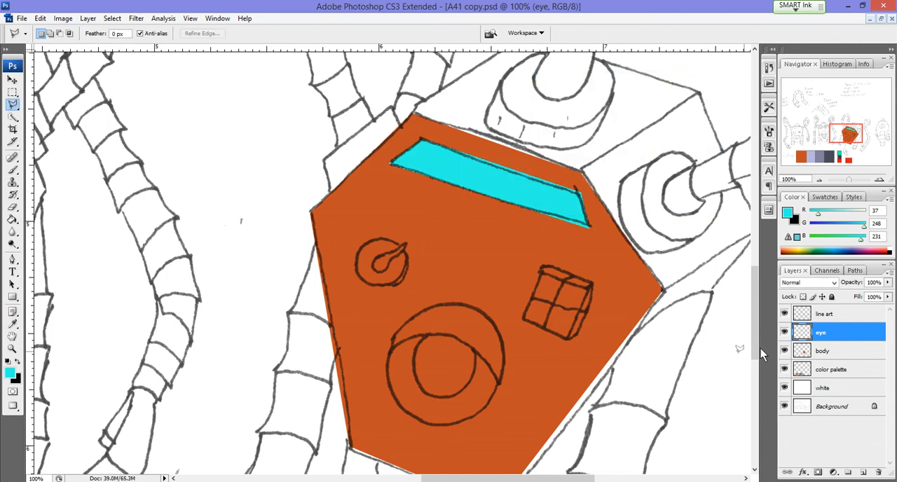
pyautogui.doubleClick(840, 333)
pyautogui.press('Return')
pyautogui.moveTo(836, 337)
pyautogui.mouseDown()
pyautogui.moveTo(834, 361)
pyautogui.moveTo(837, 328)
pyautogui.mouseUp()
pyautogui.scroll(-3, 596, 326)
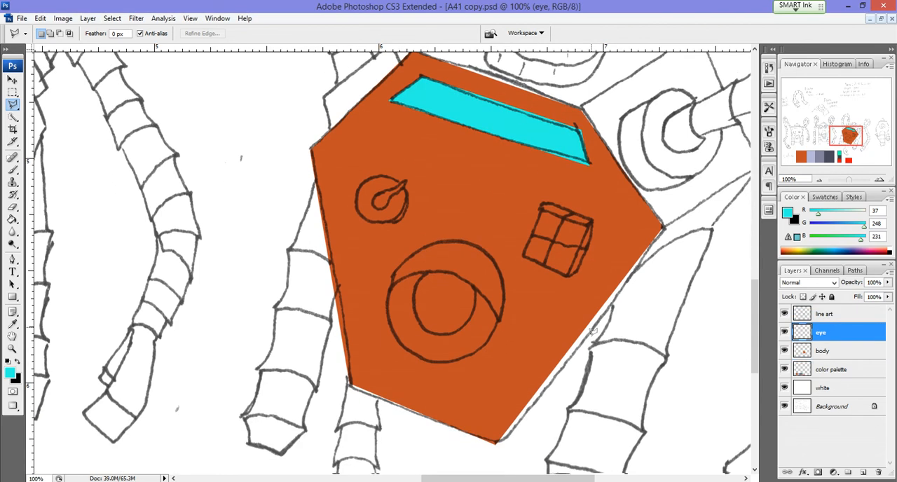
# Step: Make the body layer the active layer for colouring the tilted robot's side panel
pyautogui.click(835, 352)
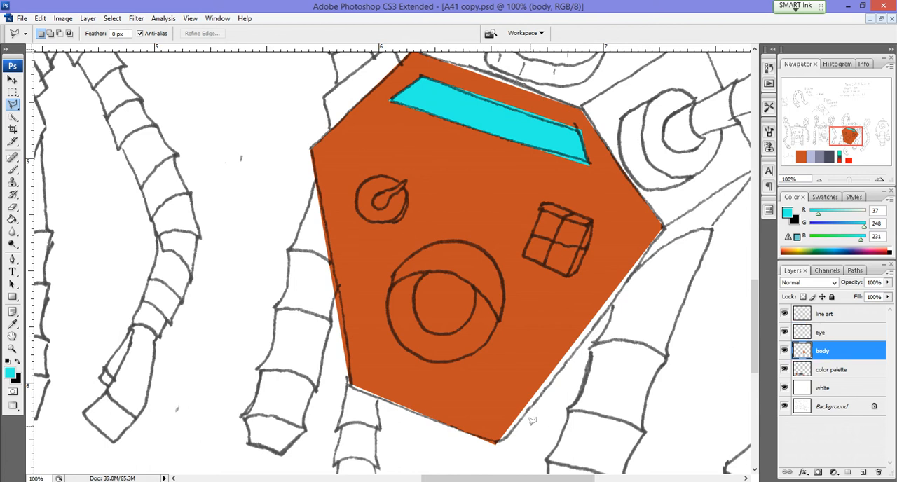
pyautogui.scroll(1, 594, 321)
pyautogui.scroll(2, 594, 321)
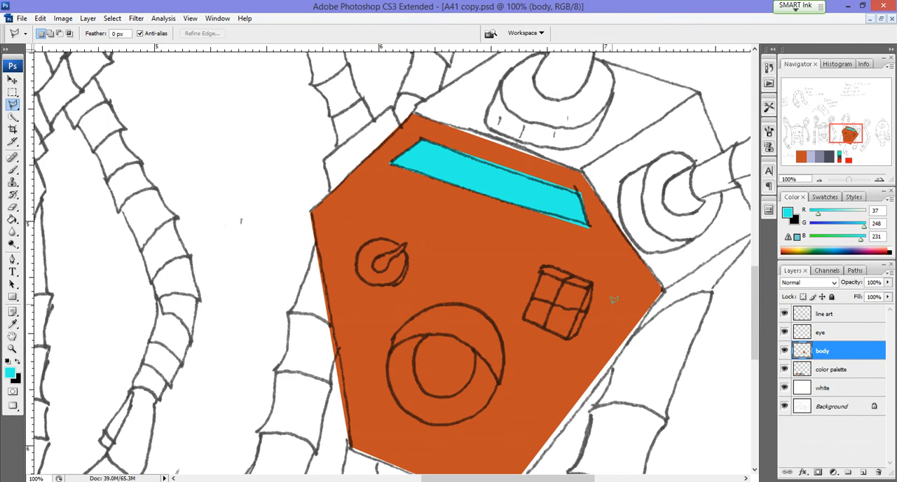
pyautogui.moveTo(613, 305); pyautogui.dragTo(536, 331)
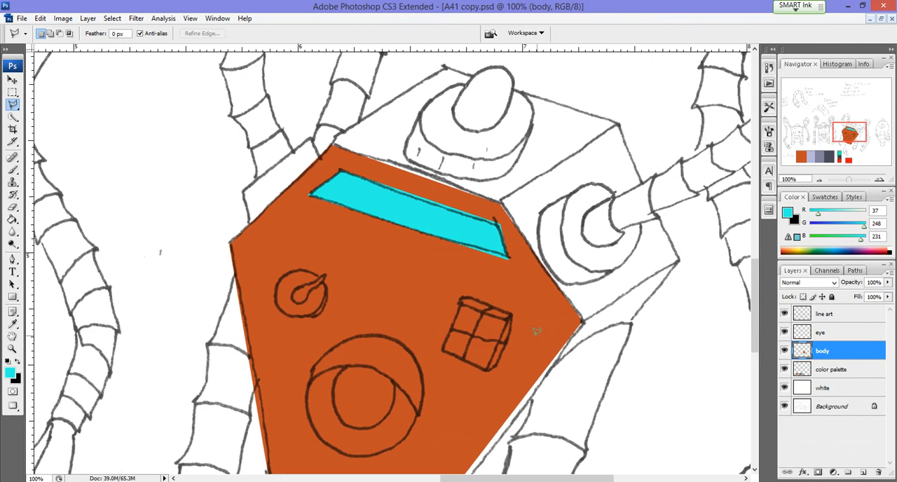
# Step: Try to select the tilted robot's side panel beside the front panel with the Polygonal Lasso
pyautogui.click(583, 317)
pyautogui.click(681, 260)
pyautogui.click(620, 124)
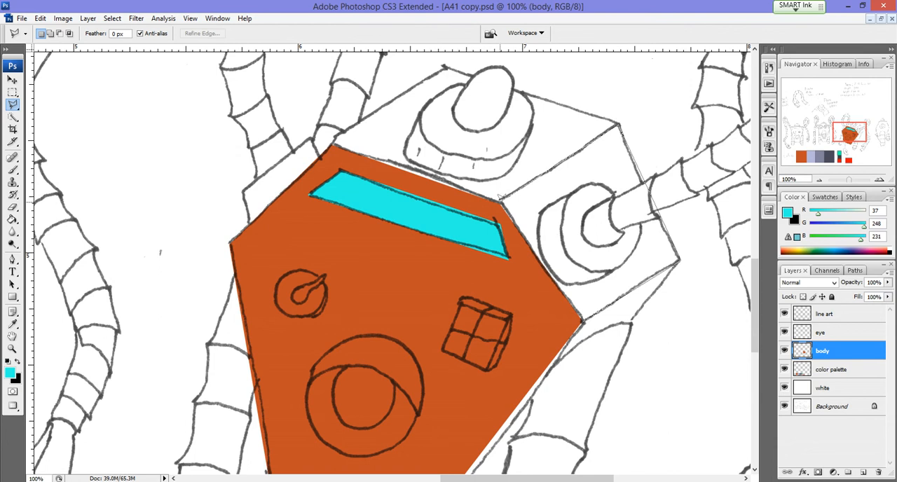
pyautogui.click(583, 317)
pyautogui.rightClick(589, 311)
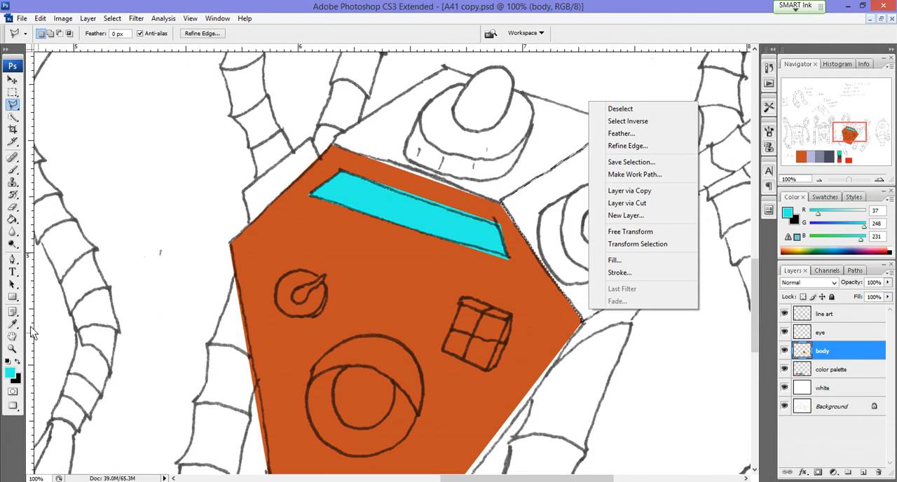
pyautogui.click(8, 324)
pyautogui.click(286, 342)
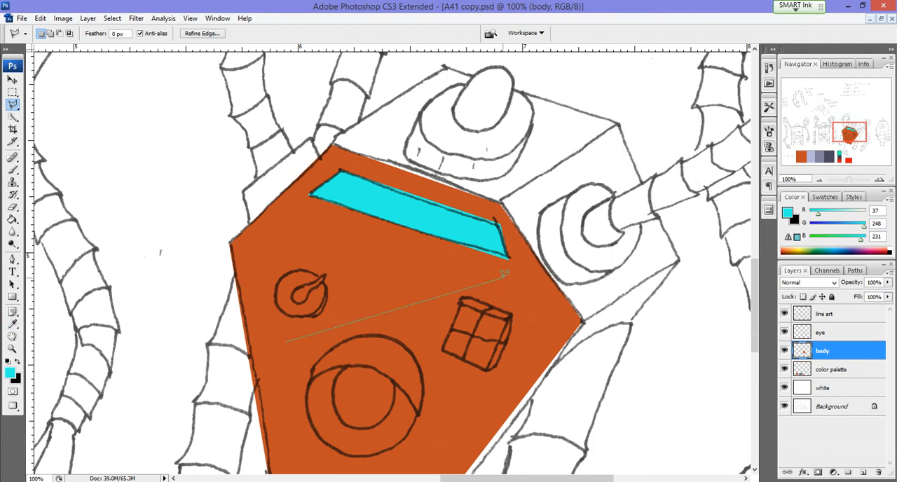
pyautogui.click(288, 347)
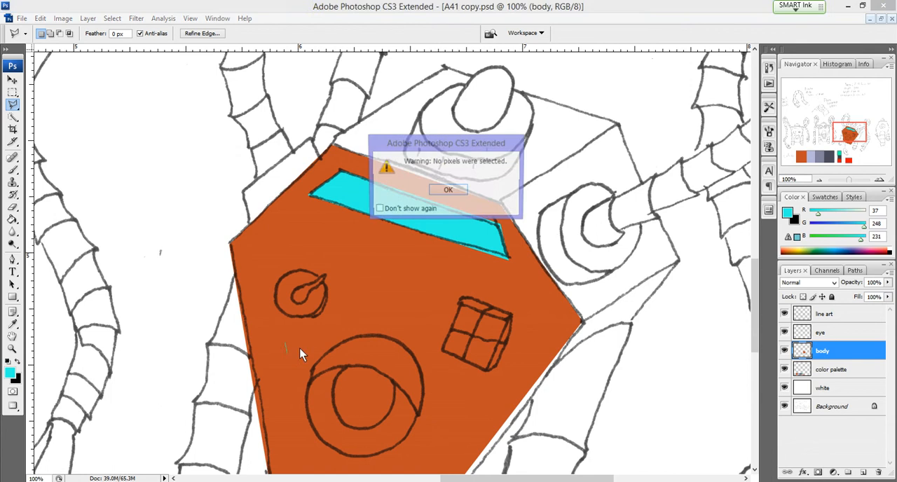
pyautogui.click(457, 190)
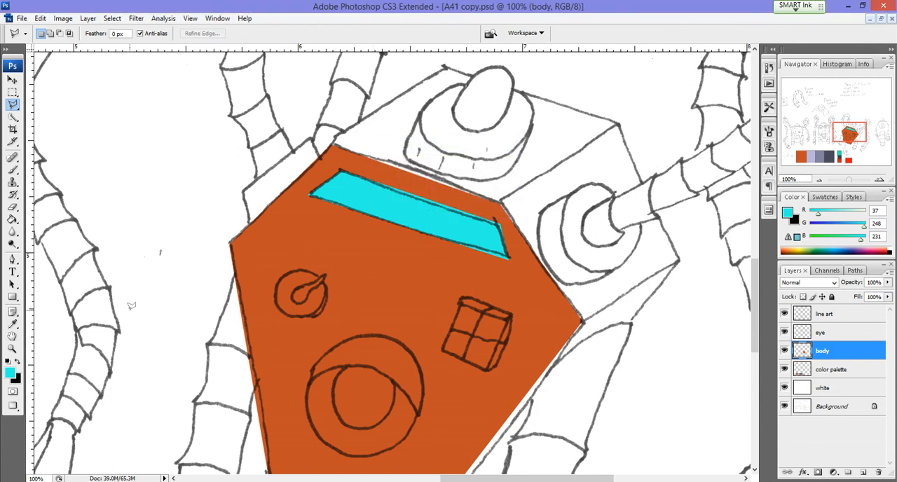
# Step: Sample the front panel's orange as the foreground colour and trace the tilted robot's side panel with the Polygonal Lasso
pyautogui.click(13, 324)
pyautogui.click(345, 255)
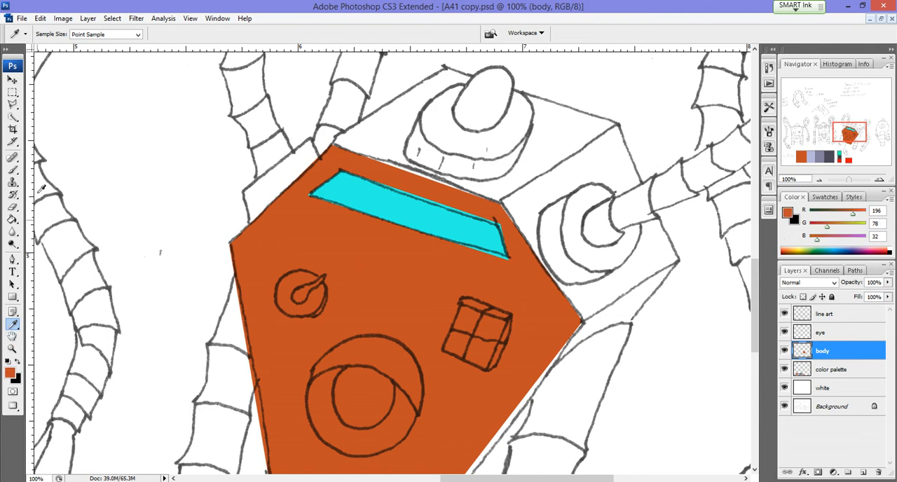
pyautogui.click(13, 94)
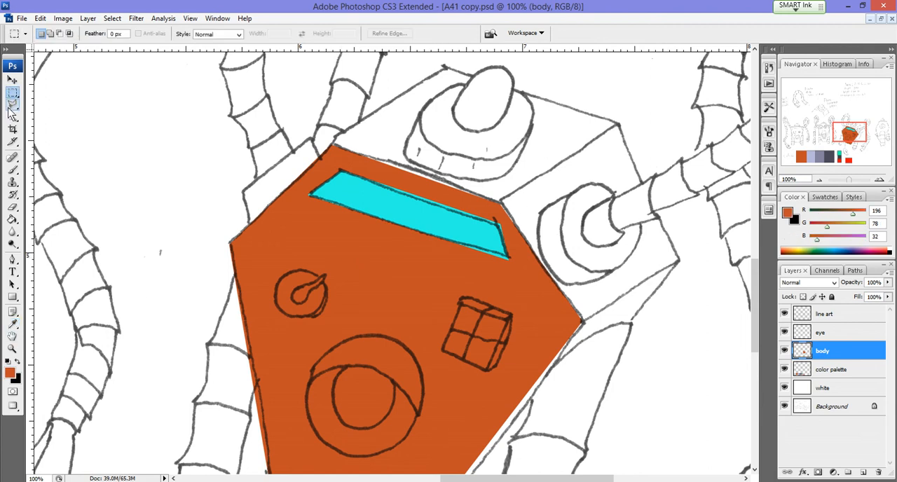
pyautogui.click(13, 105)
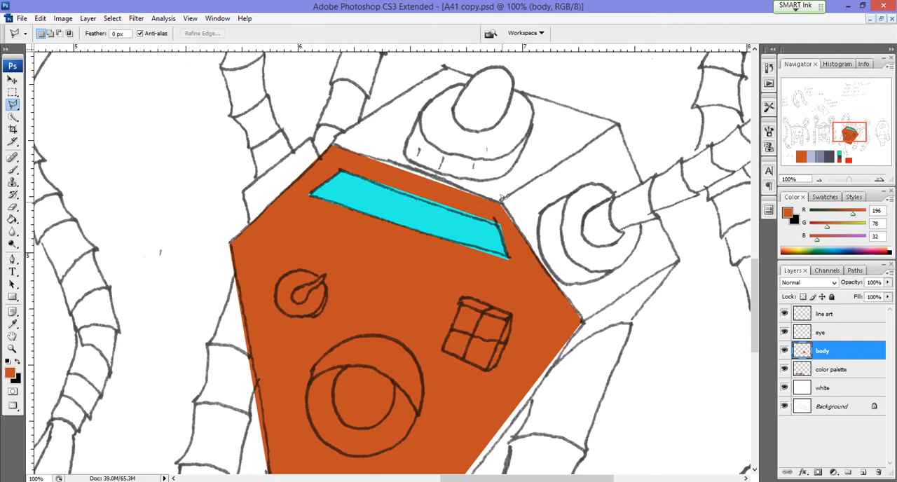
pyautogui.click(619, 123)
pyautogui.click(679, 256)
pyautogui.click(581, 323)
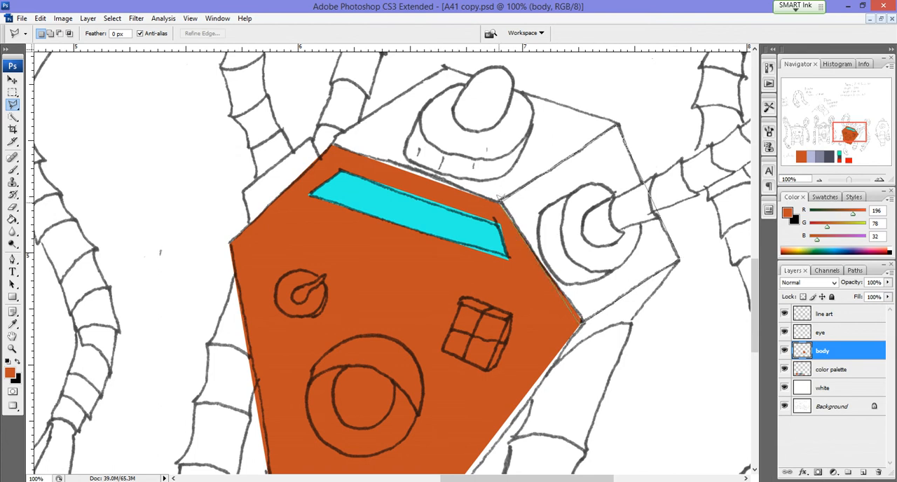
pyautogui.click(618, 124)
pyautogui.click(618, 124)
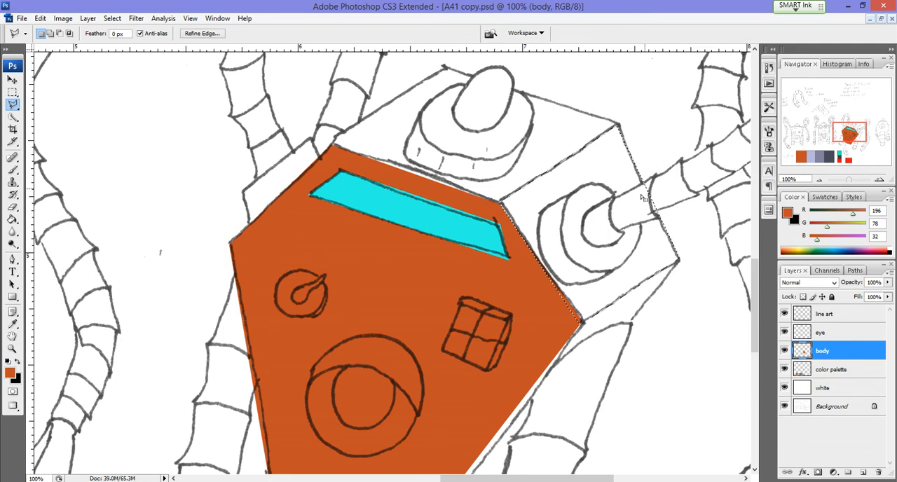
# Step: Fill the selected side panel with the orange foreground colour in Normal mode at 100% opacity on the body layer, and deselect
pyautogui.rightClick(610, 169)
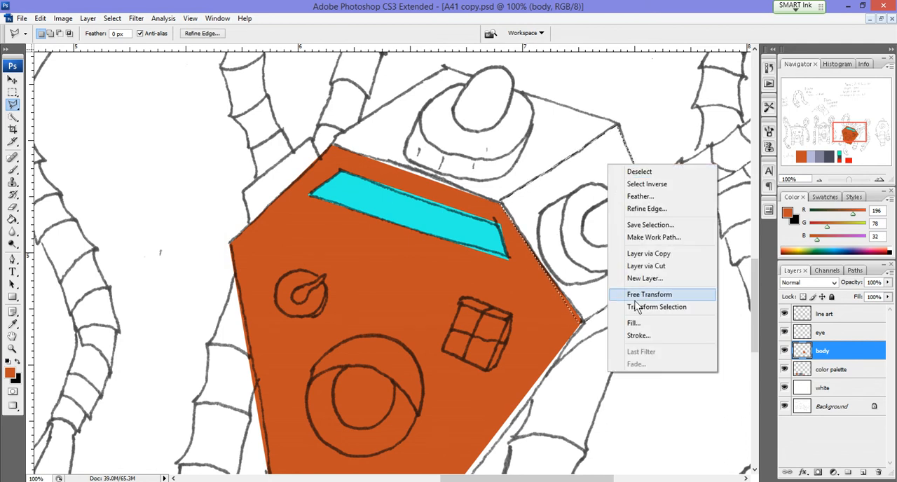
pyautogui.click(634, 323)
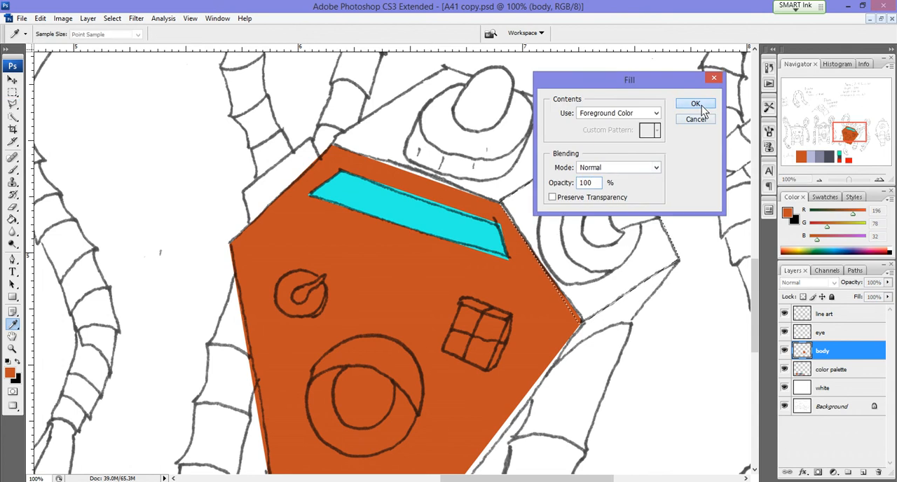
pyautogui.click(699, 109)
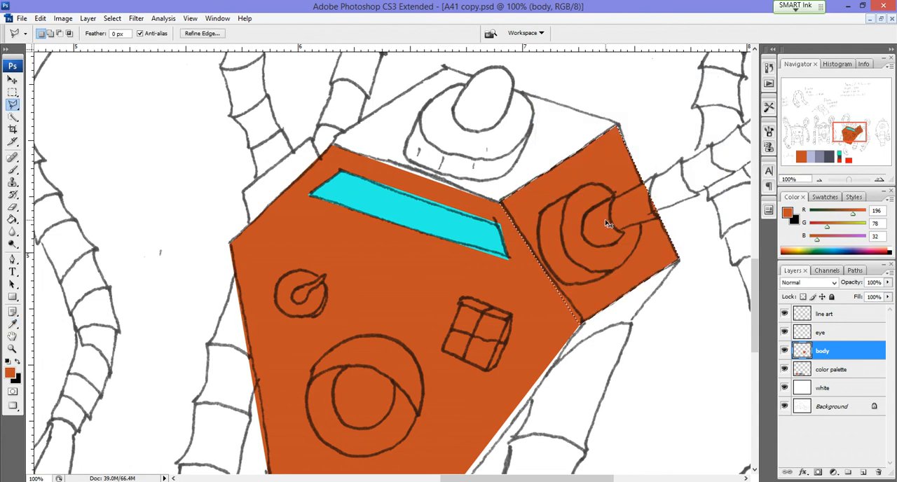
pyautogui.hotkey('ctrl', 'd')
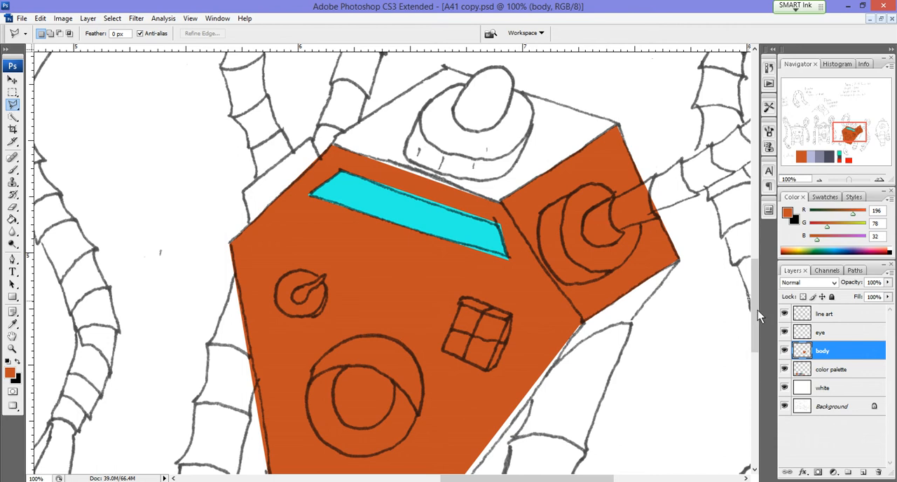
# Step: Add a new layer named "body shadow" directly above the body layer and clip it to the body layer
pyautogui.click(865, 474)
pyautogui.doubleClick(834, 353)
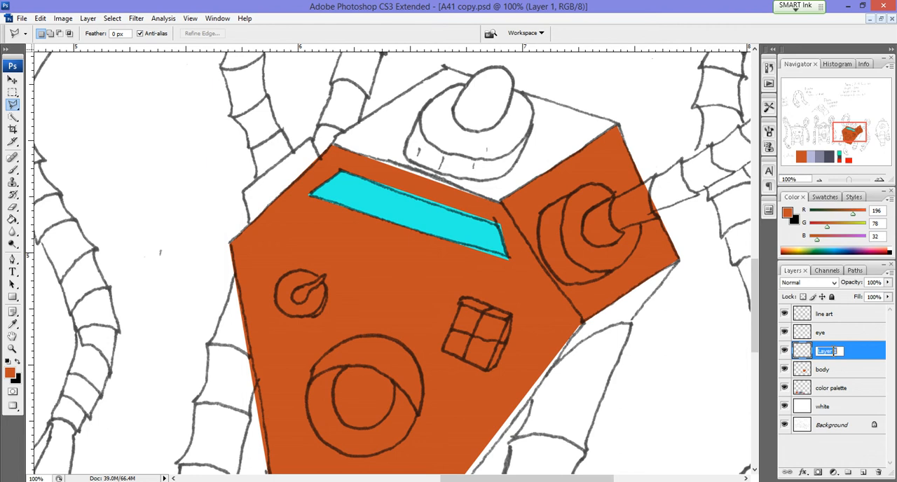
pyautogui.write('body shadow')
pyautogui.press('Return')
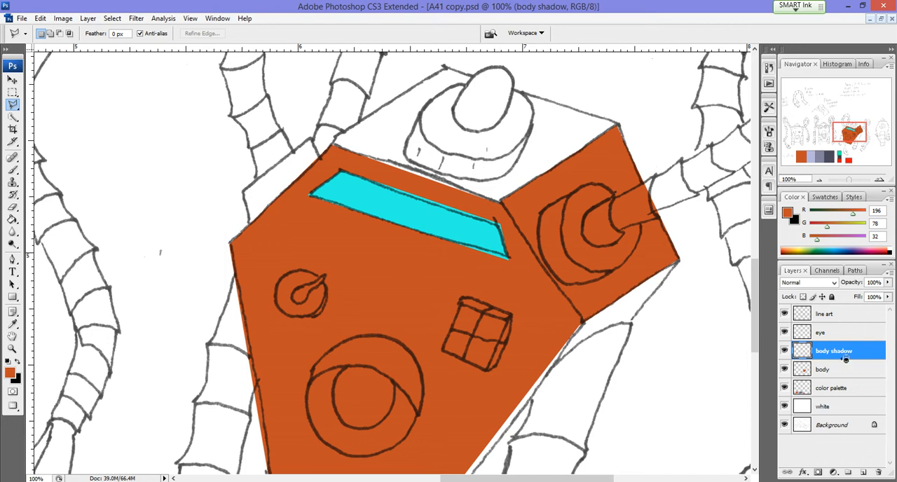
pyautogui.keyDown('alt'); pyautogui.click(847, 359); pyautogui.keyUp('alt')
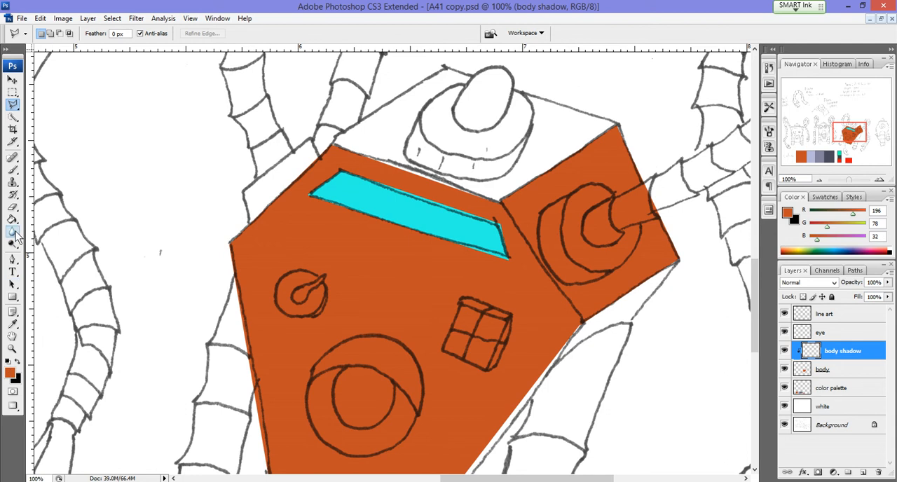
# Step: Choose the Brush tool and set the foreground colour to the dark orange 8f3918 for the body shadow
pyautogui.click(13, 169)
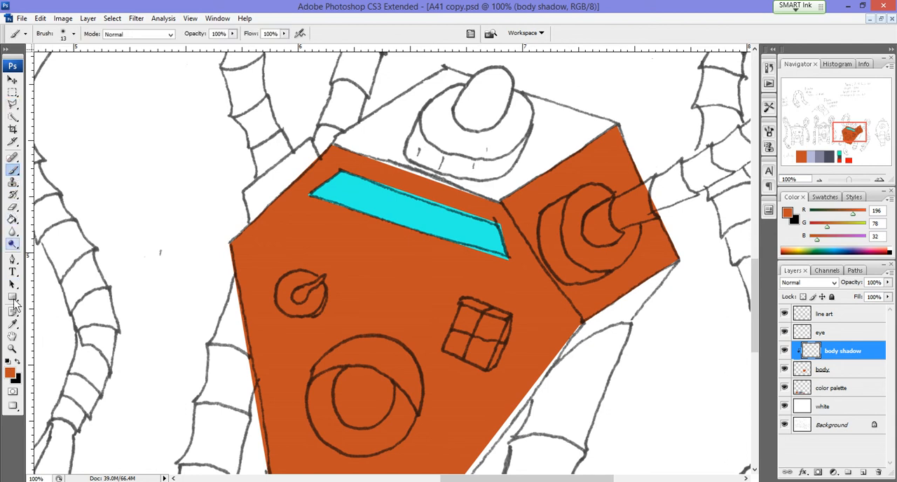
pyautogui.click(10, 373)
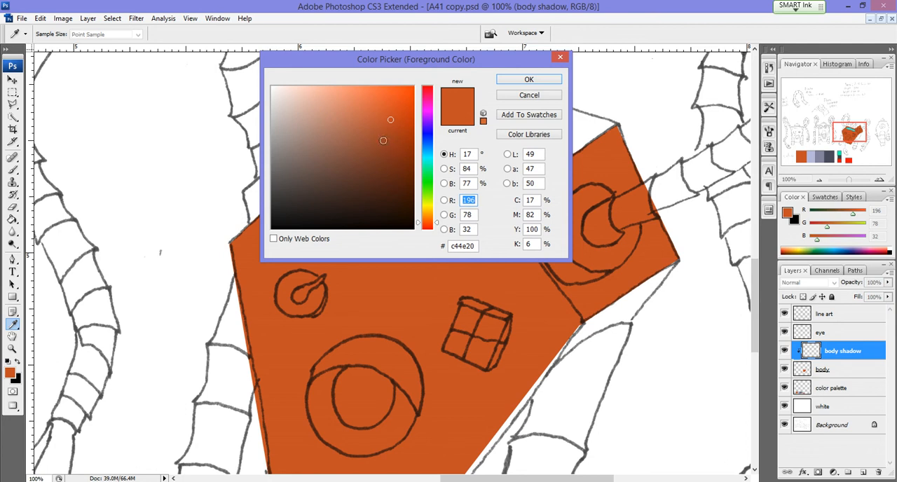
pyautogui.click(390, 148)
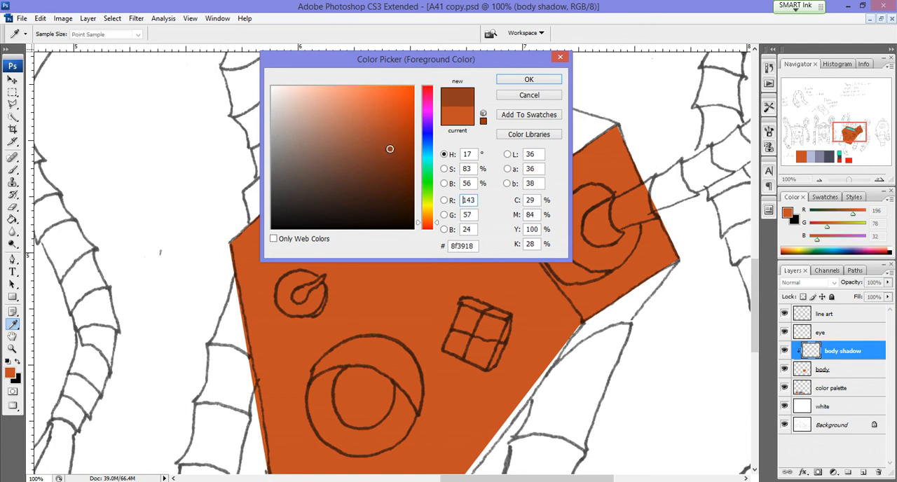
pyautogui.click(528, 80)
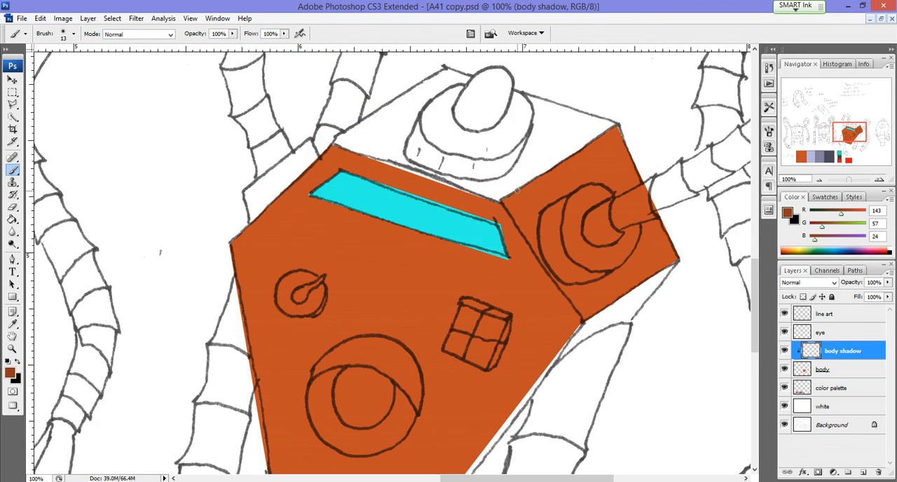
# Step: Enlarge the soft brush to 40 px and paint the shadow over the tilted robot's side panel on the body shadow layer
pyautogui.press(']')
pyautogui.press(']')
pyautogui.press(']')
pyautogui.moveTo(578, 195)
pyautogui.mouseDown()
pyautogui.moveTo(547, 190)
pyautogui.moveTo(563, 188)
pyautogui.moveTo(538, 216)
pyautogui.moveTo(568, 173)
pyautogui.moveTo(552, 185)
pyautogui.moveTo(562, 176)
pyautogui.moveTo(579, 231)
pyautogui.moveTo(514, 197)
pyautogui.moveTo(519, 215)
pyautogui.moveTo(520, 201)
pyautogui.moveTo(621, 131)
pyautogui.moveTo(632, 173)
pyautogui.moveTo(675, 228)
pyautogui.moveTo(620, 177)
pyautogui.moveTo(664, 234)
pyautogui.moveTo(604, 169)
pyautogui.moveTo(608, 206)
pyautogui.moveTo(609, 169)
pyautogui.mouseUp()
pyautogui.moveTo(516, 211)
pyautogui.mouseDown()
pyautogui.moveTo(586, 312)
pyautogui.moveTo(677, 248)
pyautogui.moveTo(590, 294)
pyautogui.moveTo(667, 227)
pyautogui.moveTo(590, 283)
pyautogui.moveTo(551, 237)
pyautogui.mouseUp()
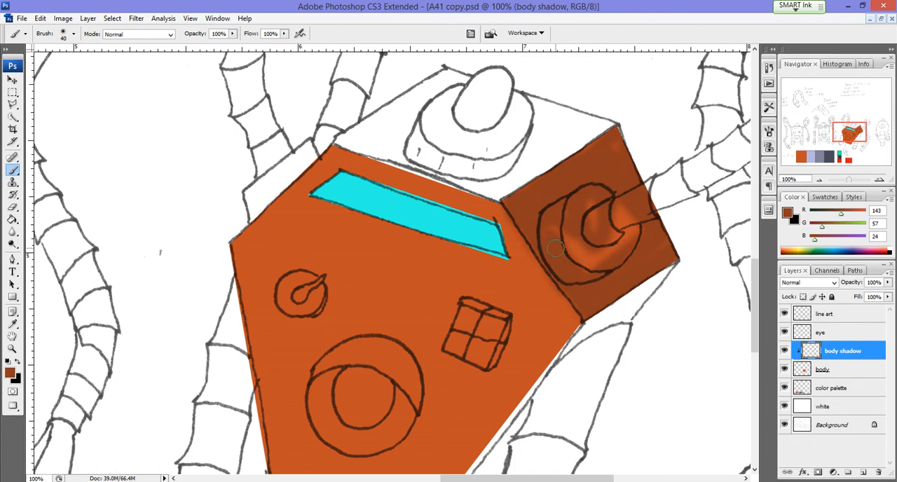
pyautogui.moveTo(556, 248)
pyautogui.mouseDown()
pyautogui.moveTo(562, 220)
pyautogui.moveTo(592, 254)
pyautogui.mouseUp()
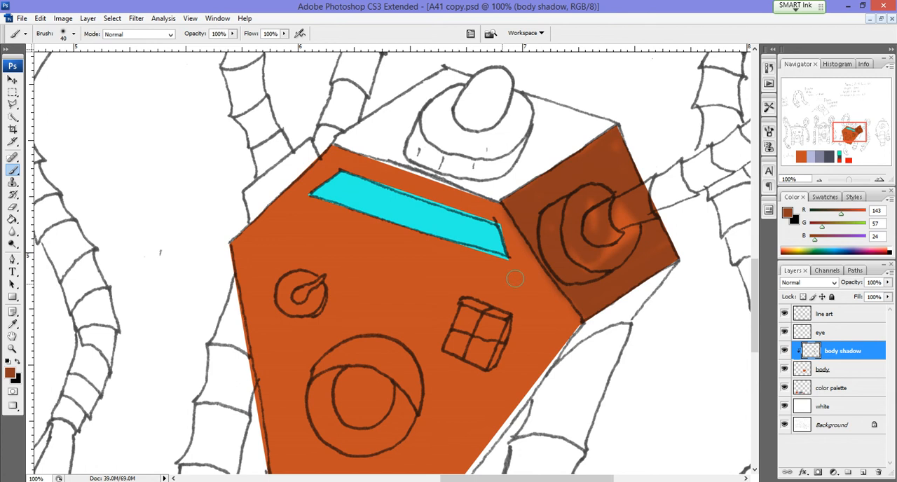
# Step: Set the brush hardness to 100%, compare soft and hard test dabs on the front panel, and undo the dabs
pyautogui.click(376, 275)
pyautogui.click(74, 34)
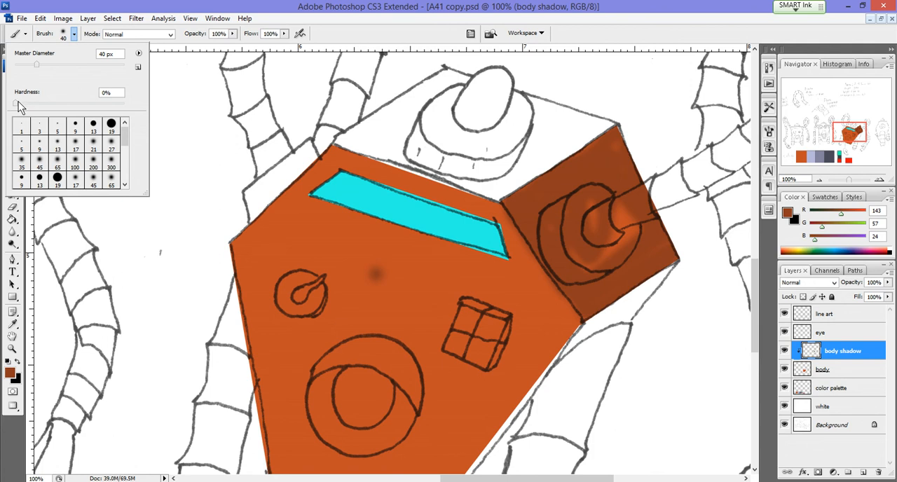
pyautogui.moveTo(17, 105); pyautogui.dragTo(125, 103)
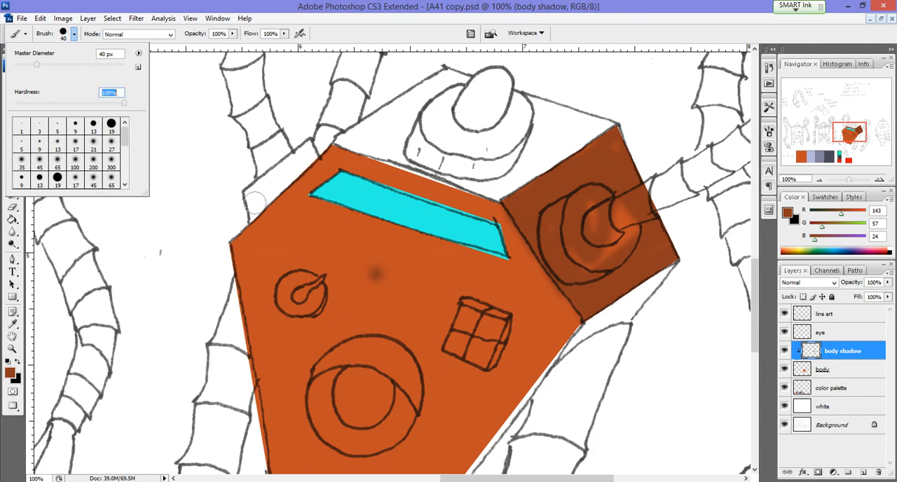
pyautogui.click(405, 276)
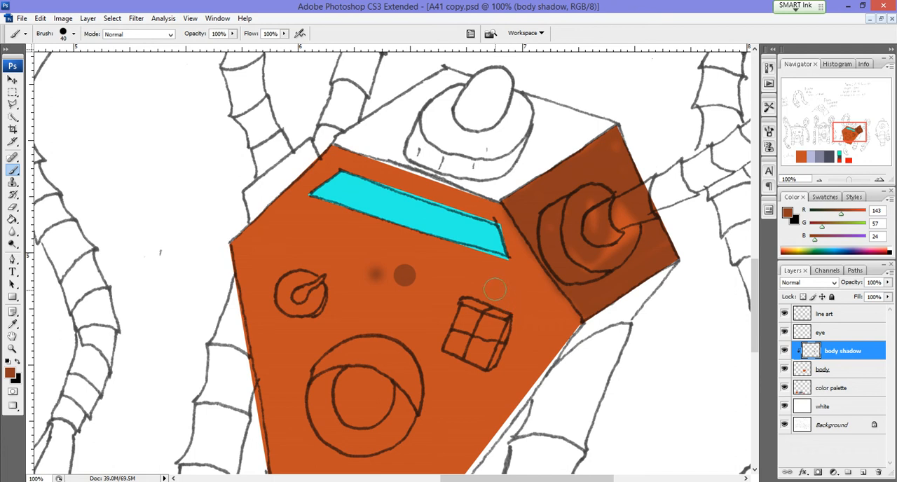
pyautogui.hotkey('ctrl', 'alt', 'z')
pyautogui.hotkey('ctrl', 'alt', 'z')
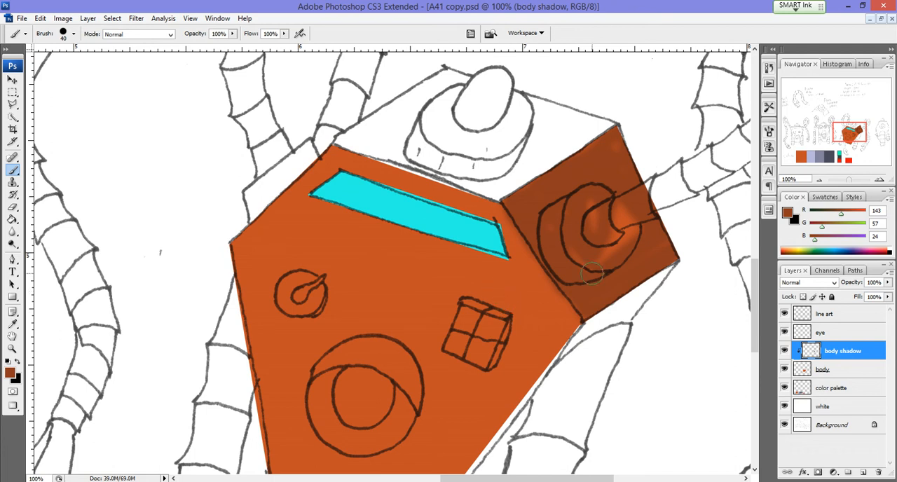
# Step: Paint over the remaining bright orange patches around the side panel's circular socket with the hard 40 px brush
pyautogui.moveTo(591, 258)
pyautogui.mouseDown()
pyautogui.moveTo(613, 240)
pyautogui.moveTo(624, 247)
pyautogui.moveTo(632, 214)
pyautogui.moveTo(617, 228)
pyautogui.moveTo(591, 218)
pyautogui.moveTo(609, 203)
pyautogui.moveTo(616, 210)
pyautogui.moveTo(614, 142)
pyautogui.moveTo(557, 234)
pyautogui.moveTo(527, 209)
pyautogui.moveTo(530, 199)
pyautogui.moveTo(602, 136)
pyautogui.moveTo(617, 141)
pyautogui.moveTo(621, 191)
pyautogui.mouseUp()
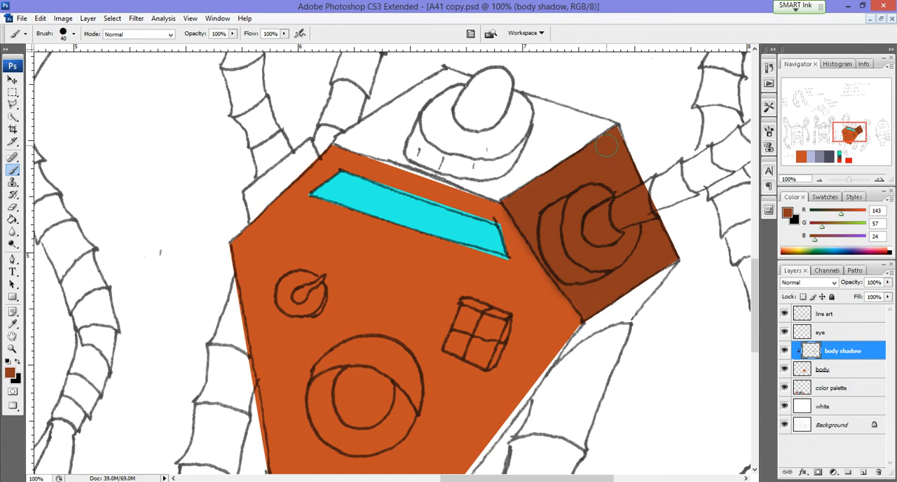
pyautogui.moveTo(565, 273)
pyautogui.mouseDown()
pyautogui.moveTo(508, 340)
pyautogui.moveTo(386, 291)
pyautogui.moveTo(619, 240)
pyautogui.mouseUp()
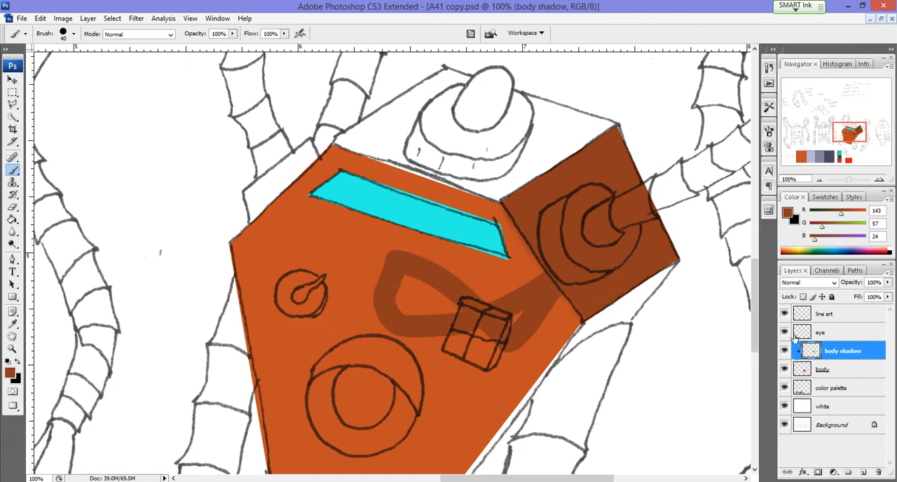
pyautogui.keyDown('alt'); pyautogui.click(794, 360); pyautogui.keyUp('alt')
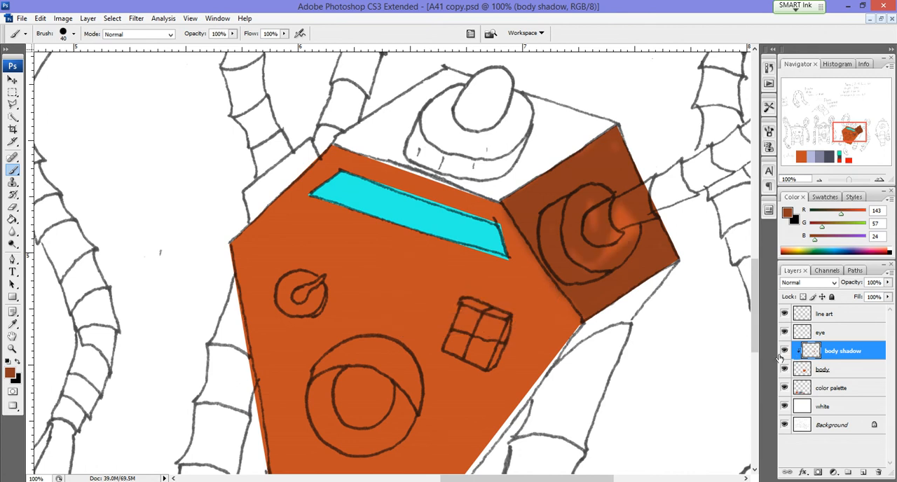
pyautogui.moveTo(615, 254)
pyautogui.mouseDown()
pyautogui.moveTo(568, 205)
pyautogui.moveTo(619, 196)
pyautogui.moveTo(626, 229)
pyautogui.moveTo(611, 211)
pyautogui.moveTo(606, 241)
pyautogui.moveTo(592, 228)
pyautogui.moveTo(607, 249)
pyautogui.moveTo(616, 249)
pyautogui.moveTo(619, 209)
pyautogui.mouseUp()
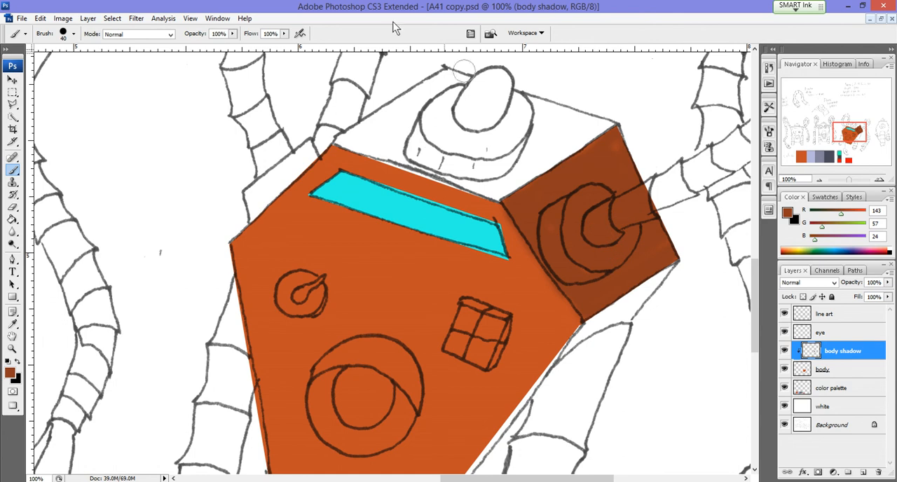
pyautogui.click(41, 18)
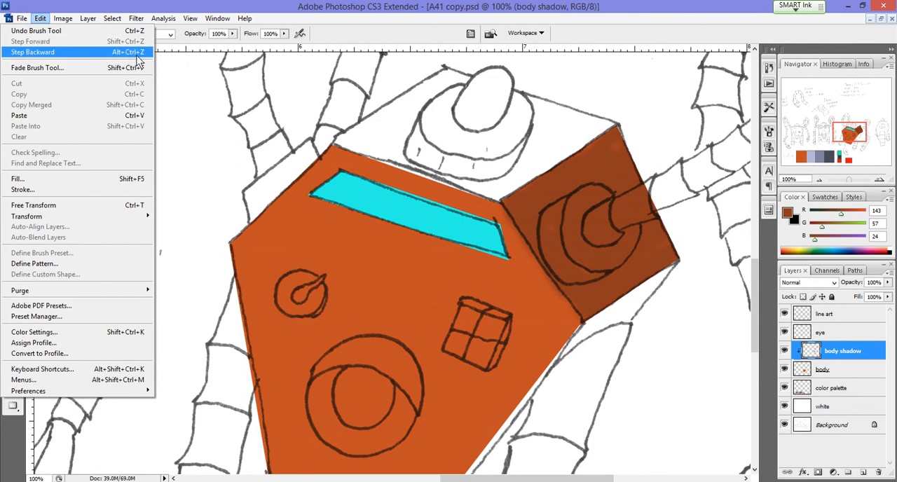
pyautogui.click(617, 257)
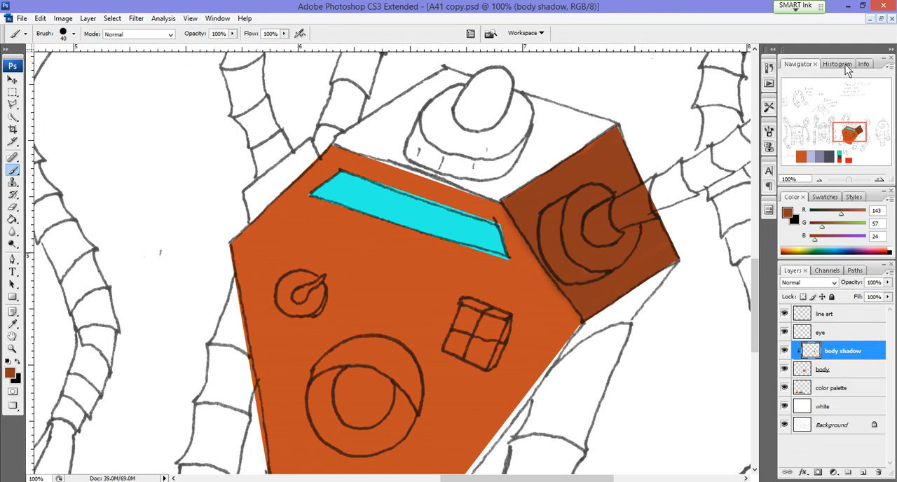
# Step: Minimize the sketch document and open the finished reference file A41_Flats.psd
pyautogui.click(870, 19)
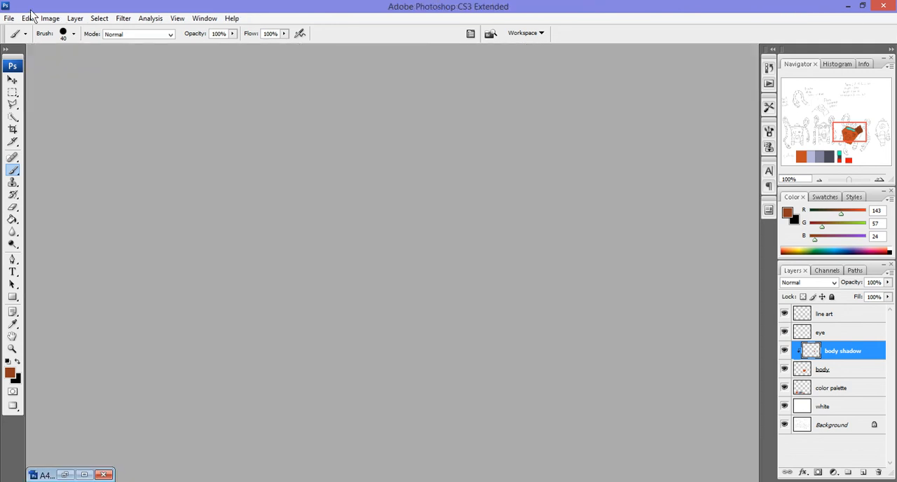
pyautogui.click(10, 18)
pyautogui.click(126, 99)
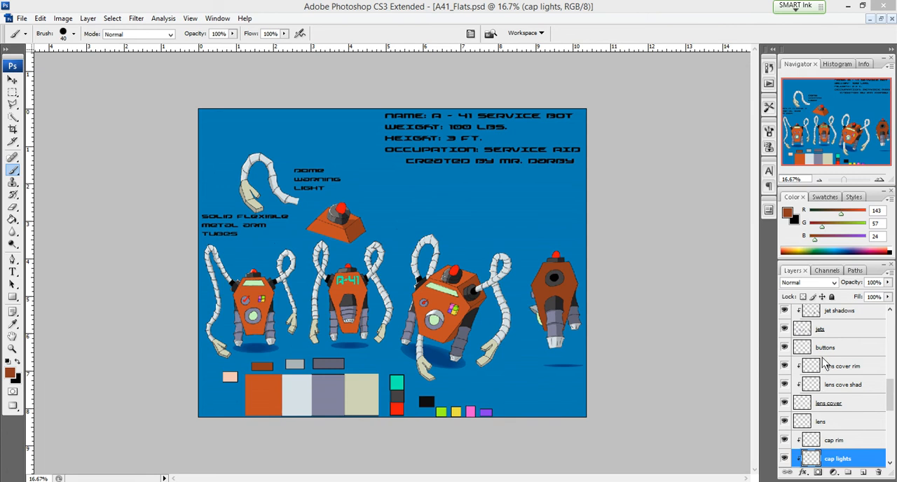
# Step: Zoom in on the front-view robot and toggle the warning Light layer off and on to examine its flat colour
pyautogui.click(896, 402)
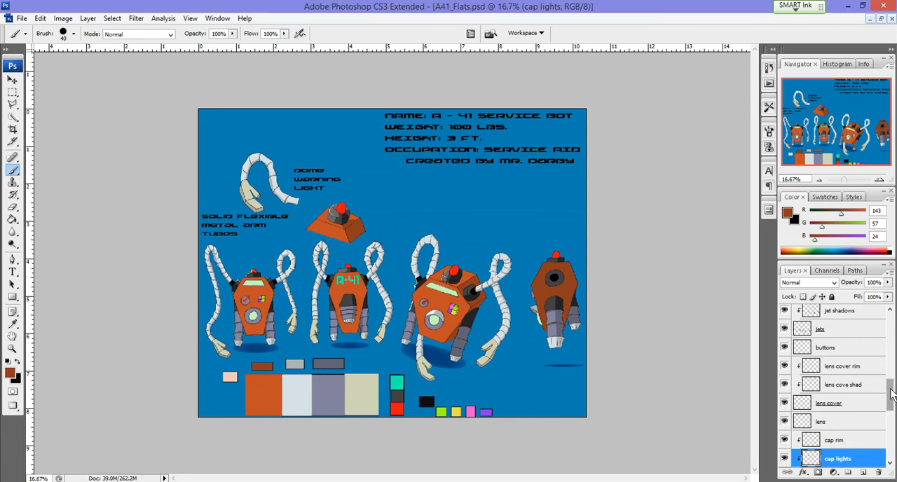
pyautogui.moveTo(892, 390); pyautogui.dragTo(892, 346)
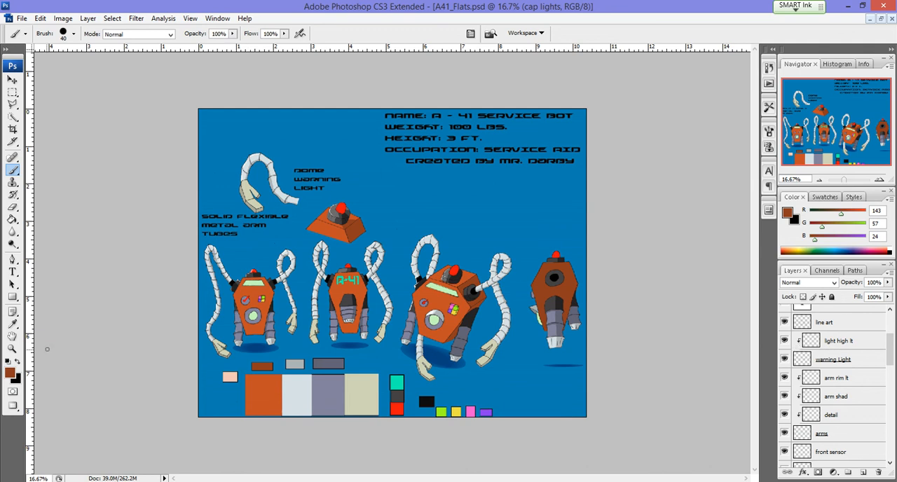
pyautogui.click(11, 348)
pyautogui.click(253, 291)
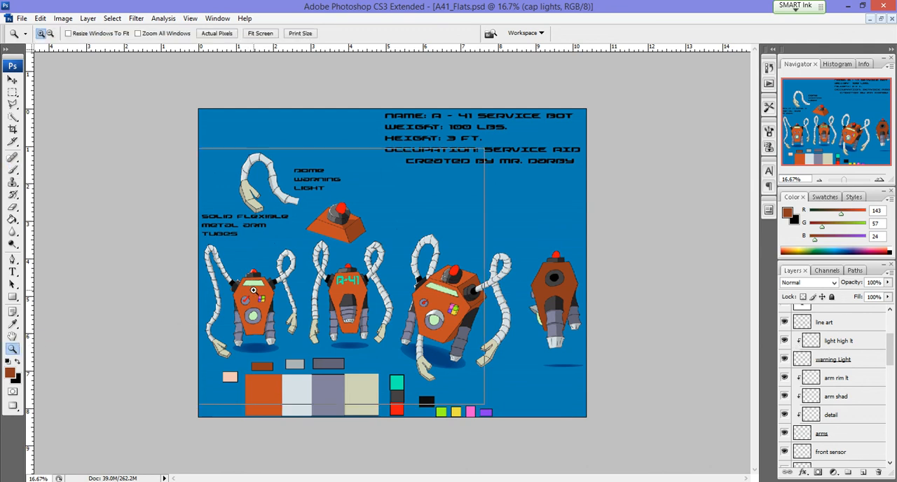
pyautogui.click(157, 282)
pyautogui.scroll(1, 183, 286)
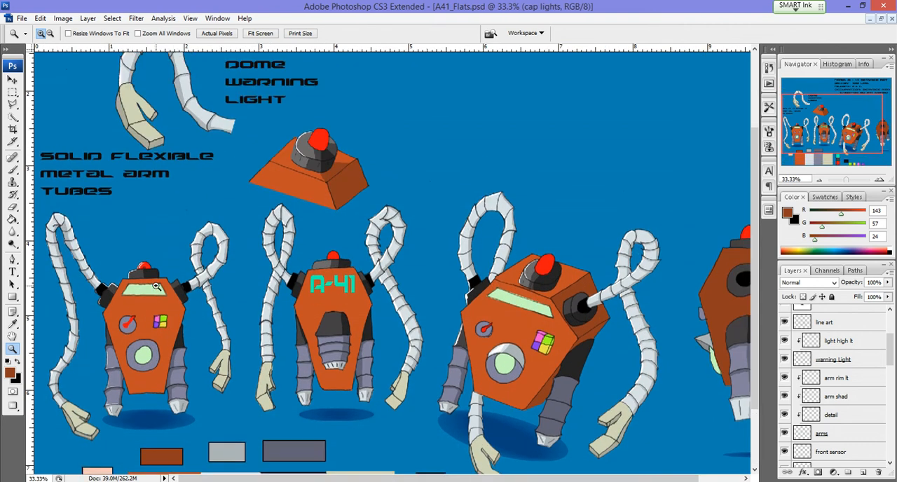
pyautogui.click(157, 282)
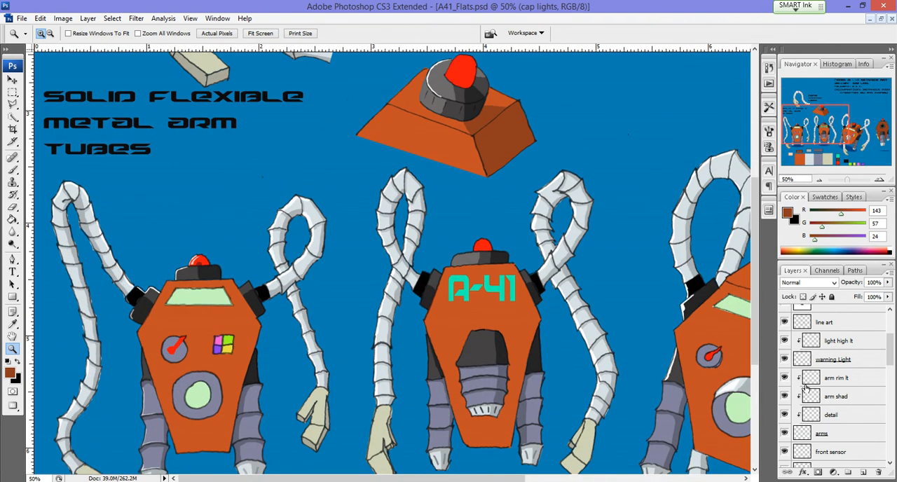
pyautogui.click(785, 359)
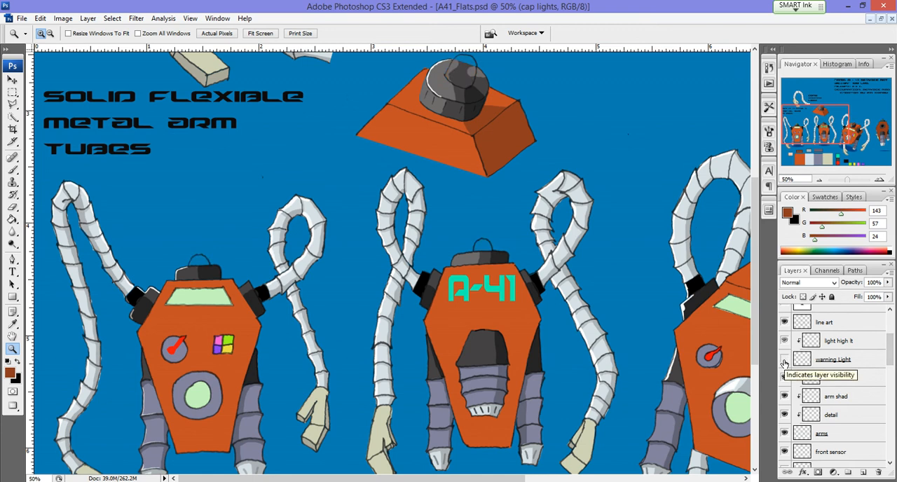
pyautogui.click(785, 360)
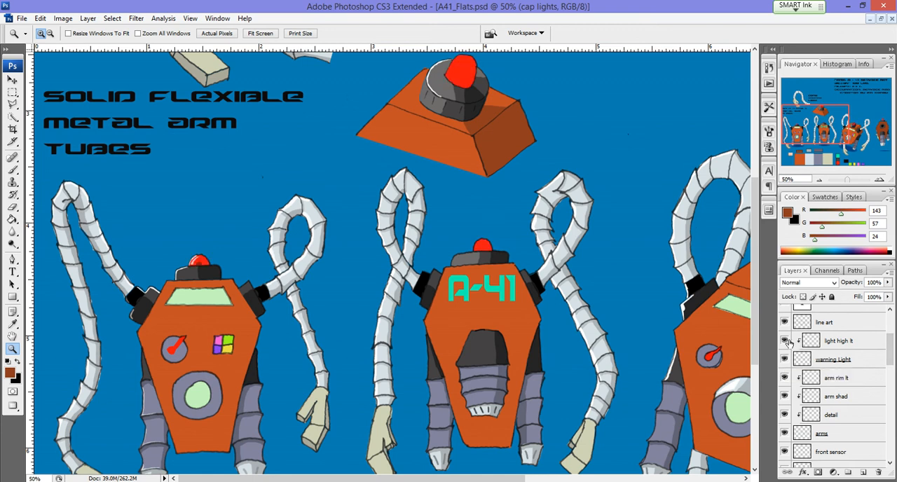
# Step: Examine the red dome light up close at 200% while toggling the clipped light high lt layer's visibility
pyautogui.click(785, 341)
pyautogui.click(199, 269)
pyautogui.click(199, 270)
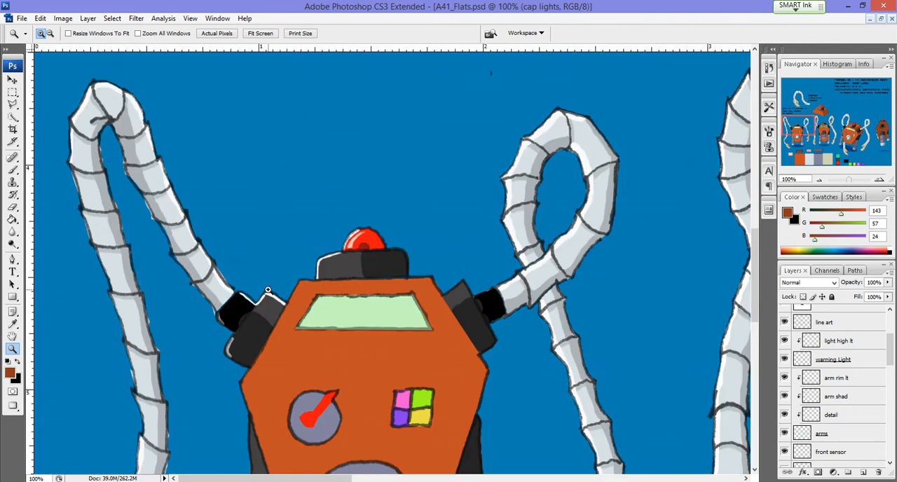
pyautogui.moveTo(370, 263); pyautogui.dragTo(371, 289)
pyautogui.click(371, 289)
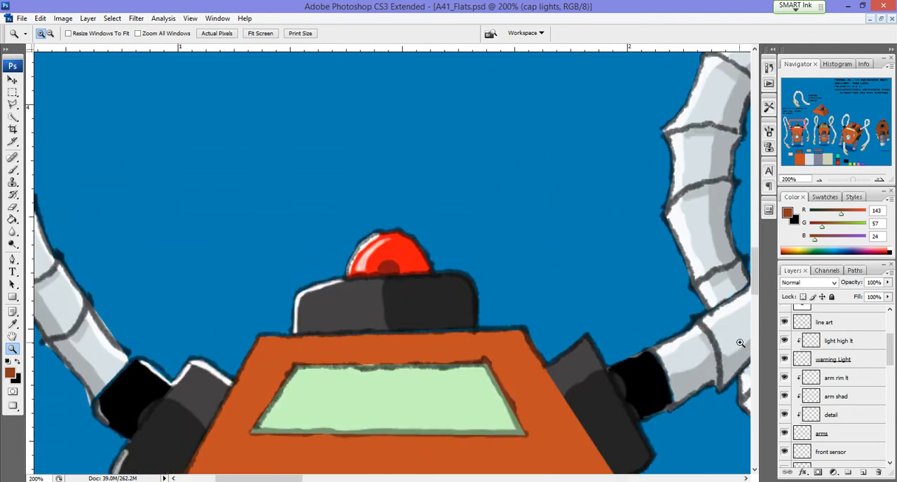
pyautogui.click(785, 341)
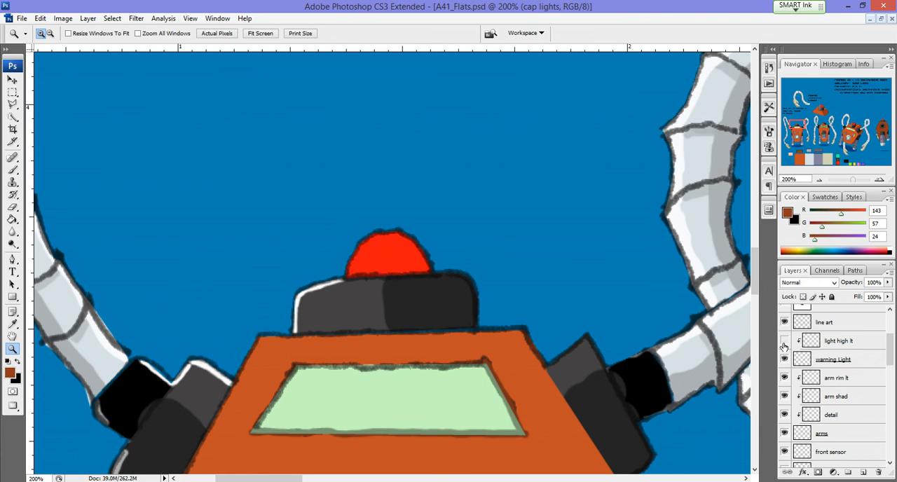
pyautogui.click(784, 341)
pyautogui.click(784, 342)
pyautogui.click(784, 342)
# Step: Look through the layer stack down to the background layers and select the body layer
pyautogui.scroll(-3, 809, 398)
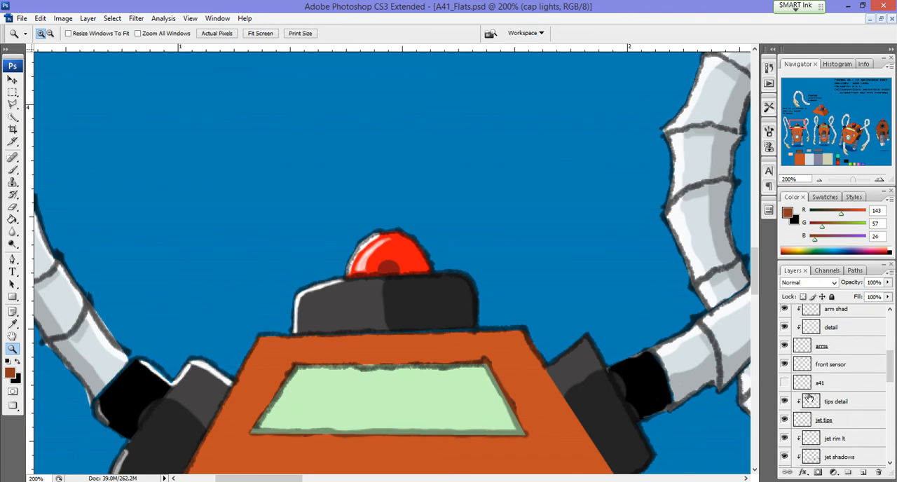
pyautogui.scroll(-8, 818, 391)
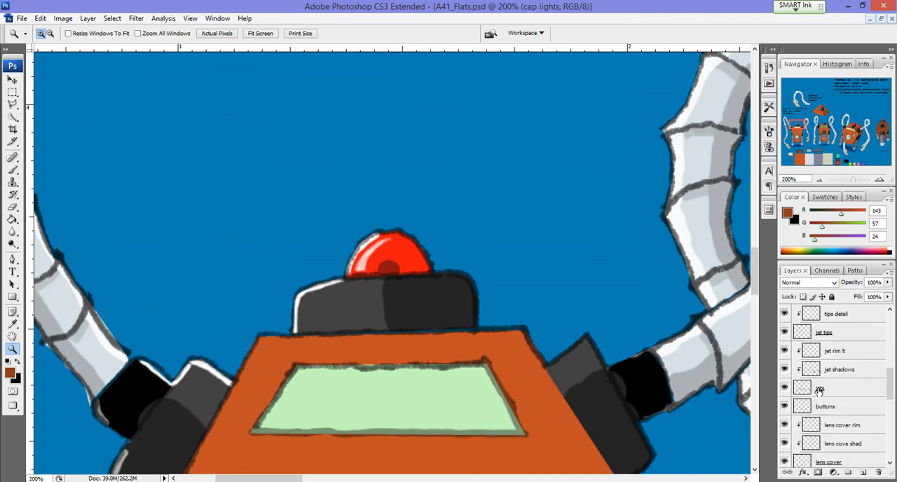
pyautogui.scroll(-5, 819, 393)
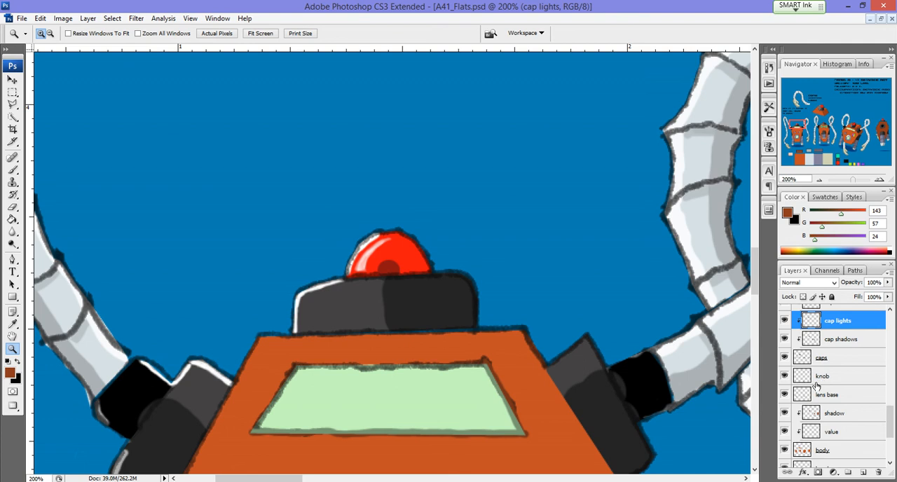
pyautogui.scroll(-3, 817, 387)
pyautogui.scroll(-2, 825, 443)
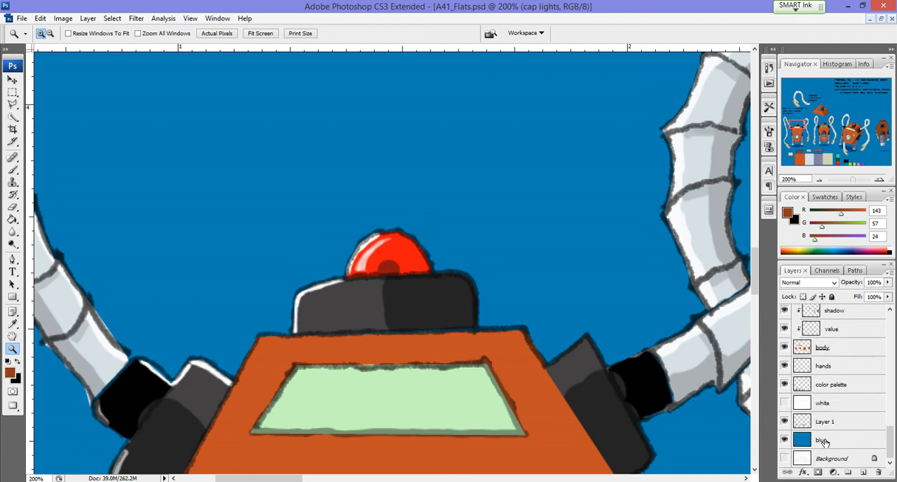
pyautogui.click(820, 350)
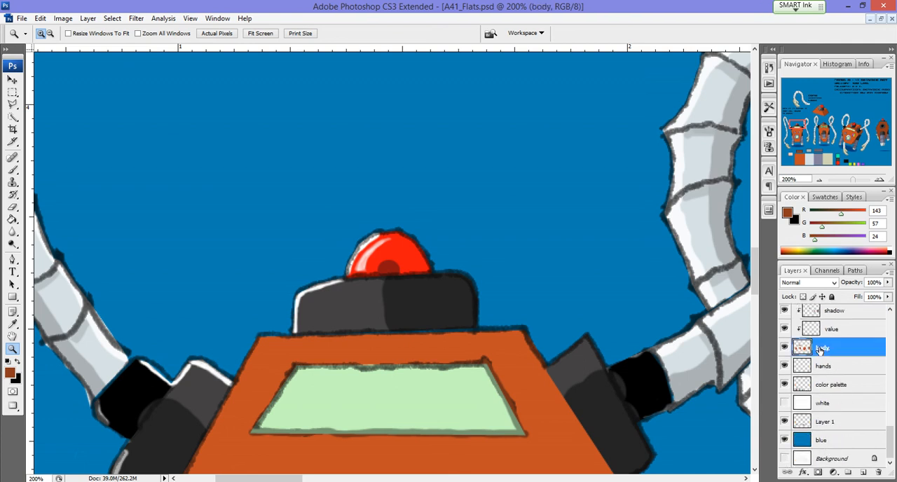
pyautogui.rightClick(329, 447)
pyautogui.click(373, 384)
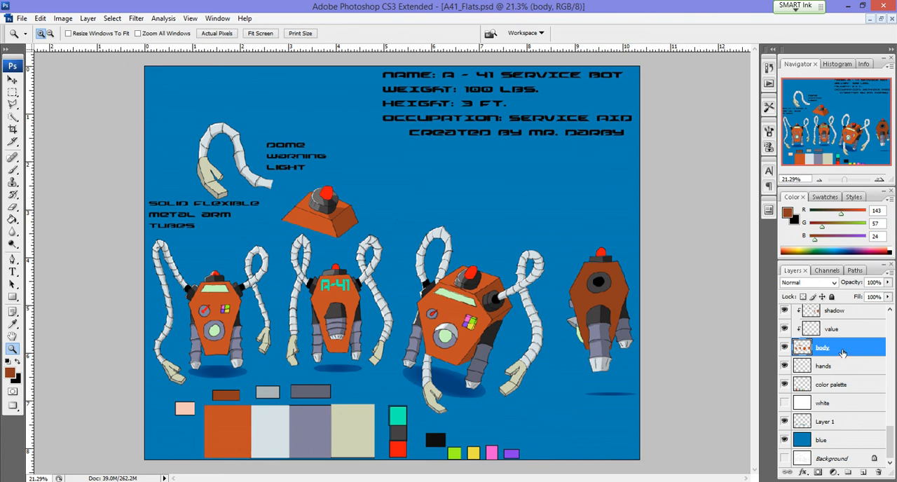
# Step: Try recolouring the body layer with Hue/Saturation, using hue +56 and saturation +28
pyautogui.click(63, 18)
pyautogui.moveTo(71, 47)
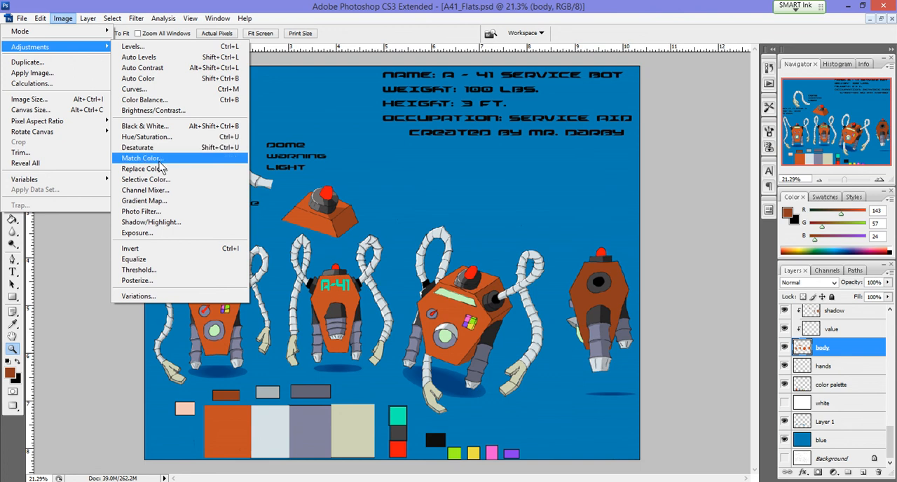
pyautogui.click(157, 140)
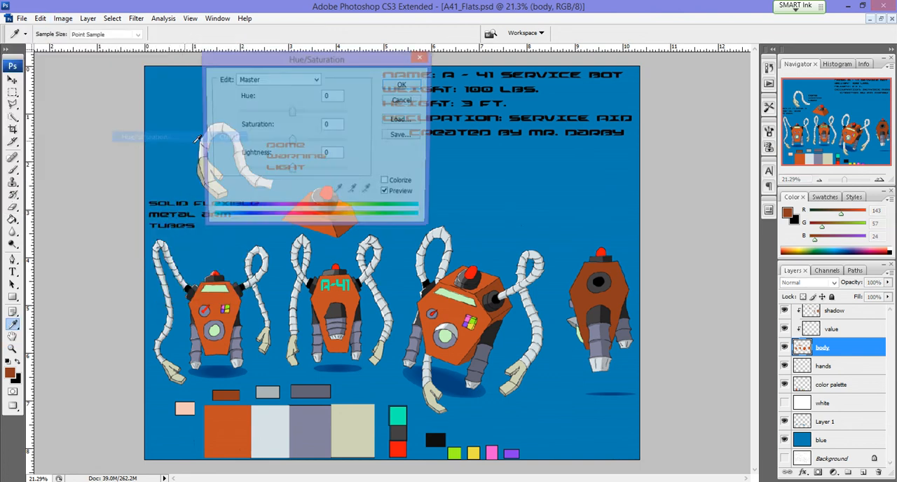
pyautogui.moveTo(288, 118); pyautogui.dragTo(320, 119)
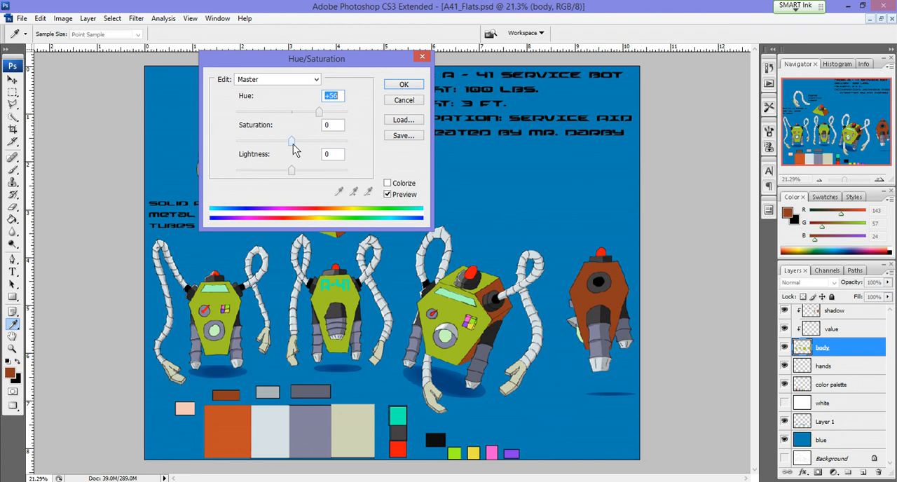
pyautogui.moveTo(292, 143)
pyautogui.mouseDown()
pyautogui.moveTo(257, 146)
pyautogui.moveTo(310, 148)
pyautogui.mouseUp()
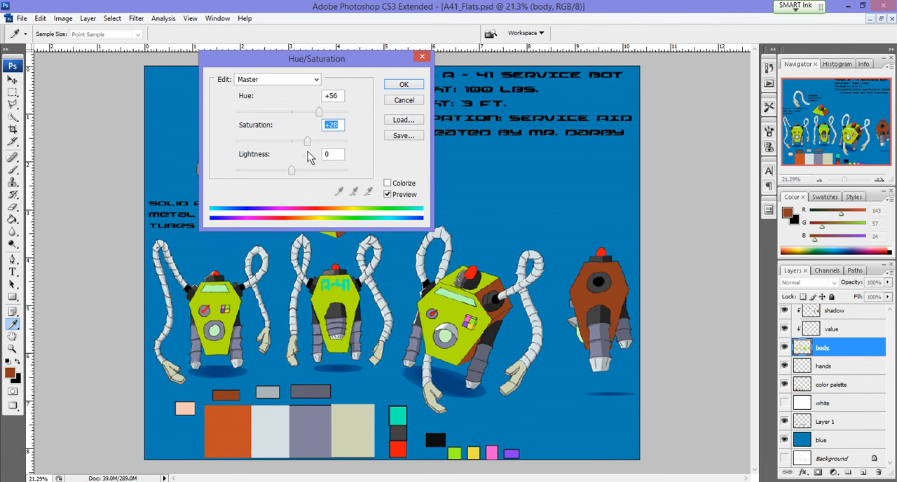
pyautogui.moveTo(307, 144)
pyautogui.mouseDown()
pyautogui.moveTo(299, 142)
pyautogui.moveTo(309, 148)
pyautogui.mouseUp()
# Step: Try a dark, muted body colour with hue +45, saturation -51 and lightness -62, and cancel the Hue/Saturation adjustment
pyautogui.moveTo(307, 142); pyautogui.dragTo(281, 143)
pyautogui.moveTo(294, 174); pyautogui.dragTo(256, 181)
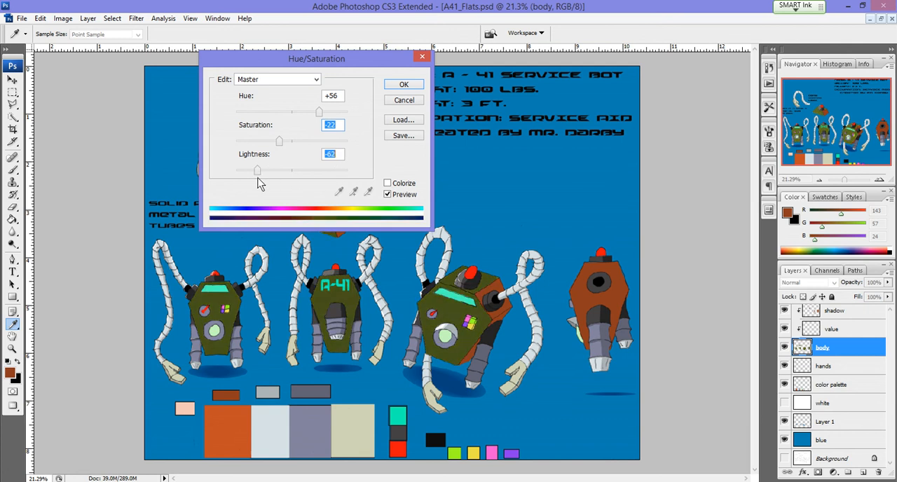
pyautogui.moveTo(280, 142)
pyautogui.mouseDown()
pyautogui.moveTo(308, 141)
pyautogui.moveTo(265, 142)
pyautogui.mouseUp()
pyautogui.moveTo(318, 113)
pyautogui.mouseDown()
pyautogui.moveTo(294, 113)
pyautogui.moveTo(317, 113)
pyautogui.mouseUp()
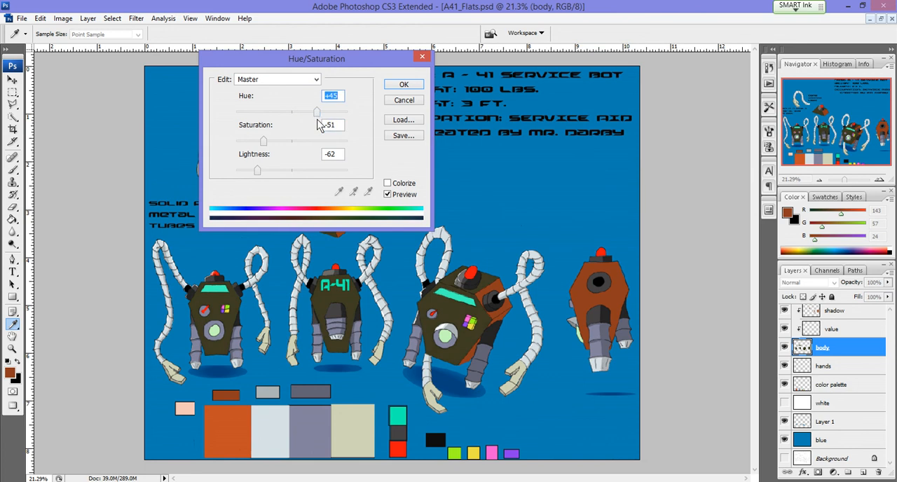
pyautogui.click(386, 102)
pyautogui.press('z')
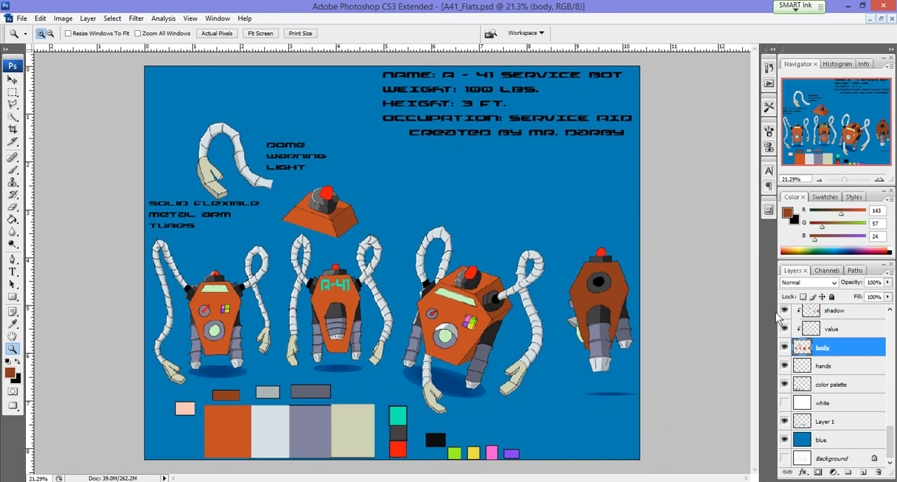
# Step: Toggle the white, blue and Layer 1 layers one at a time to compare the backgrounds and the robots' ground shadows
pyautogui.click(785, 405)
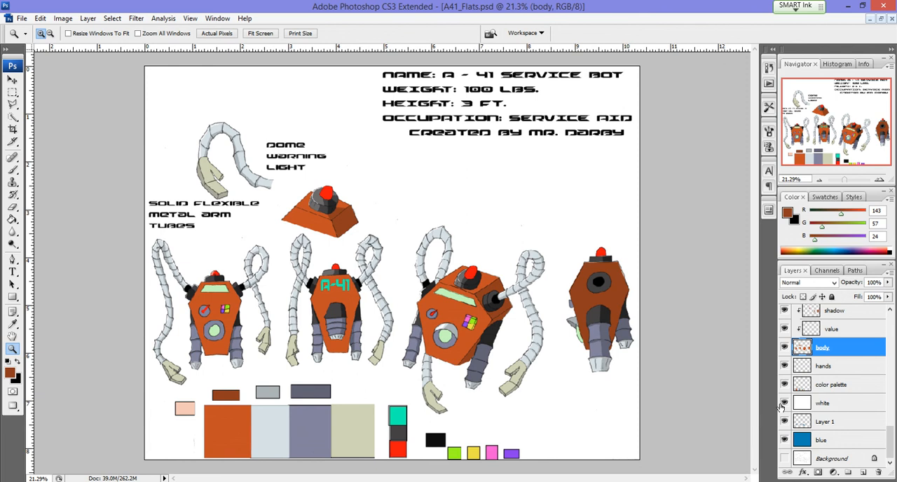
pyautogui.click(785, 403)
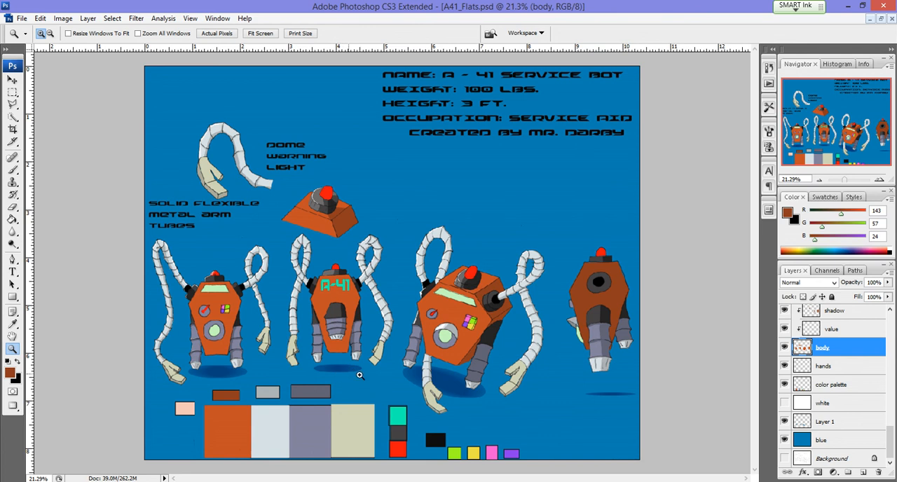
pyautogui.click(785, 440)
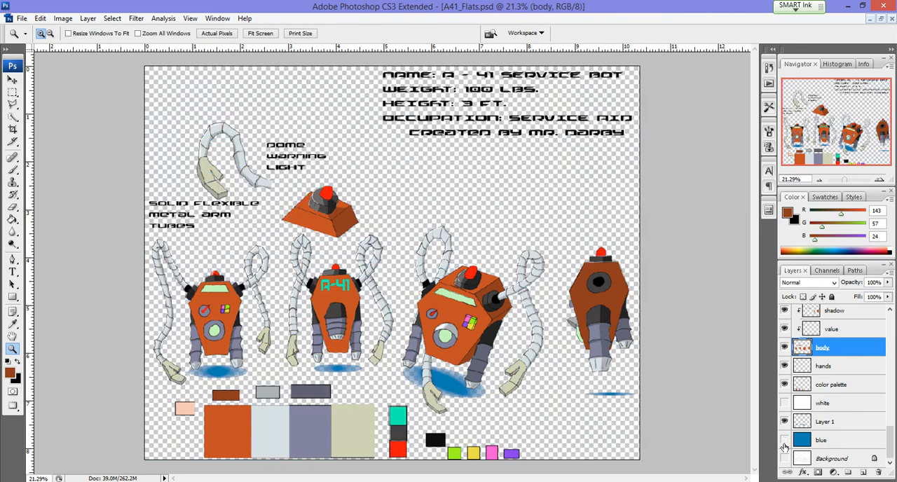
pyautogui.click(784, 441)
pyautogui.click(785, 421)
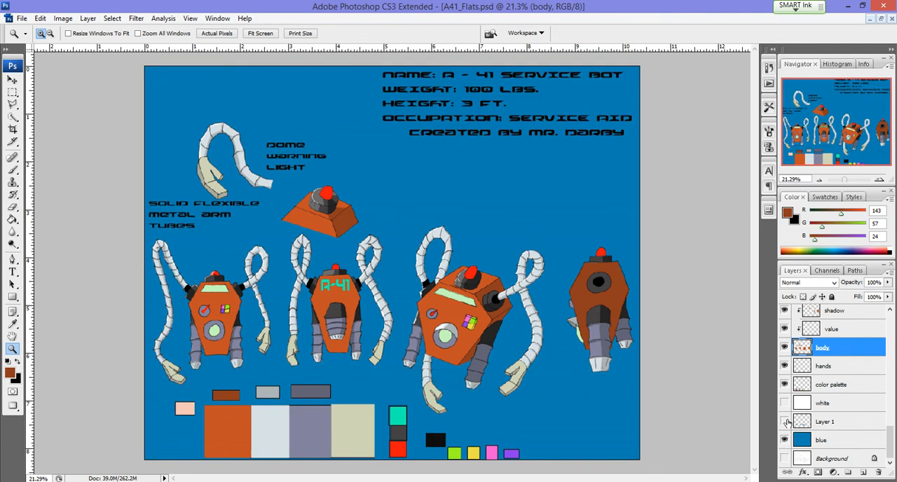
pyautogui.click(785, 421)
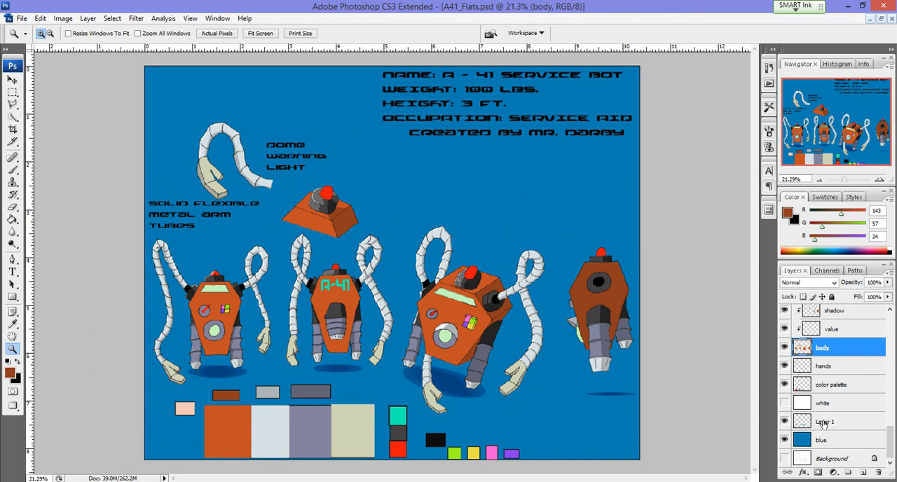
# Step: Hide Layer 1 with the ground shadows and add a new empty layer directly above the blue layer
pyautogui.click(780, 423)
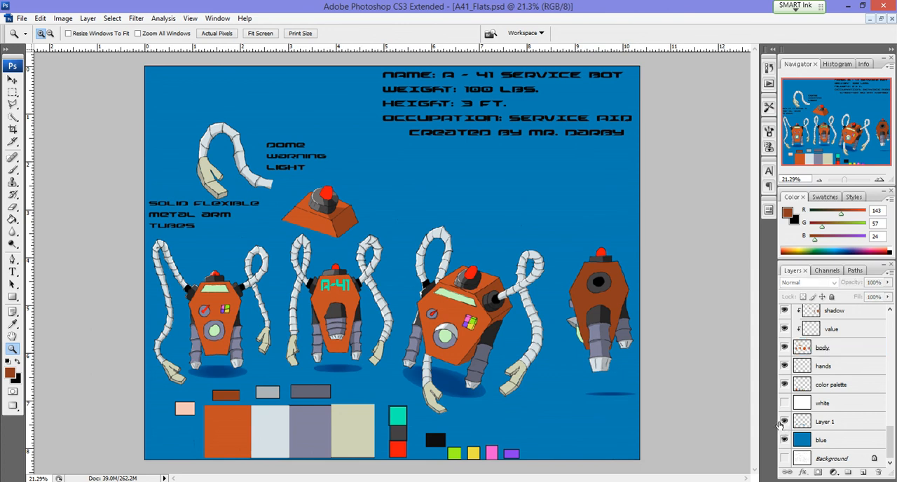
pyautogui.click(785, 421)
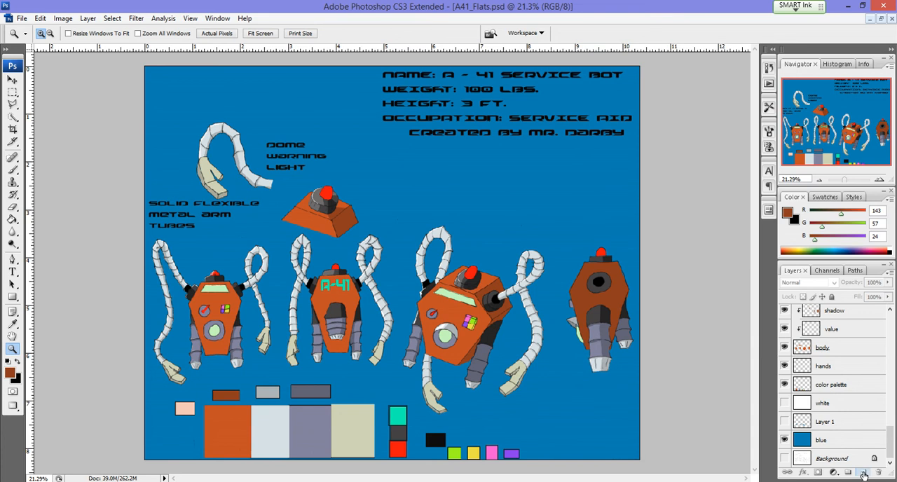
pyautogui.click(863, 473)
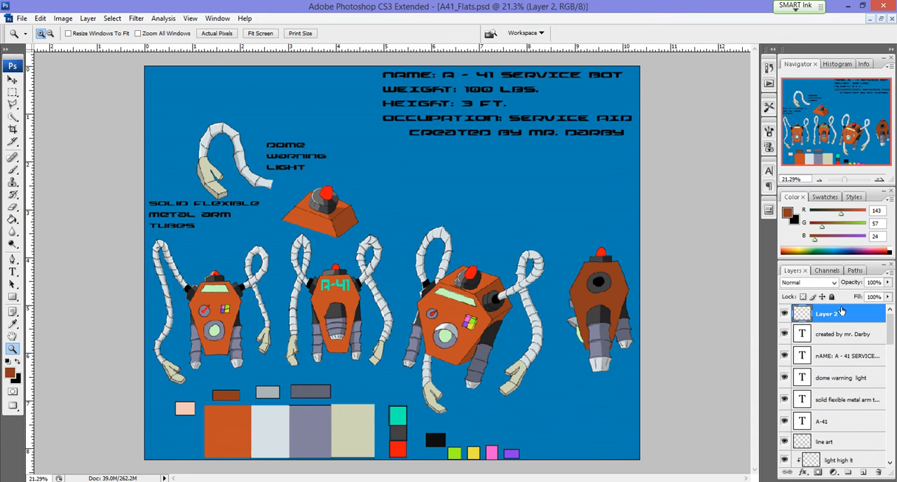
pyautogui.moveTo(842, 313); pyautogui.dragTo(840, 425)
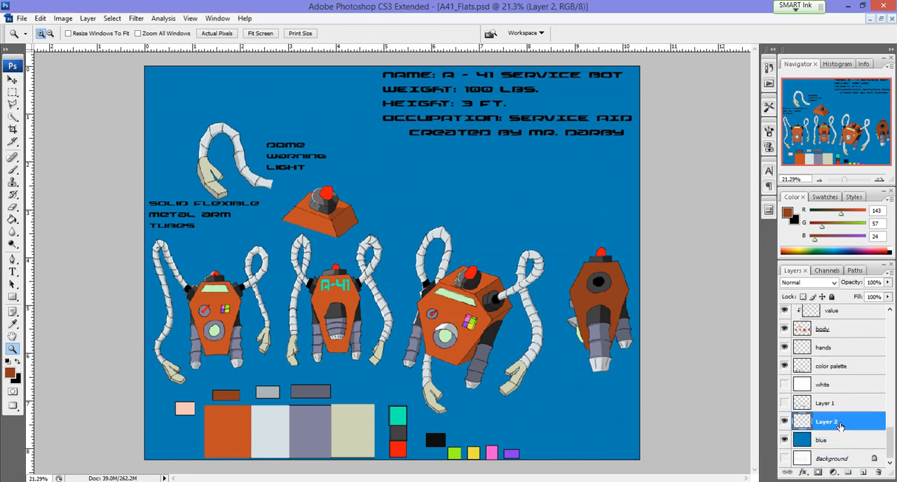
# Step: Draw a wide, flat elliptical selection in the empty area below the side-view robot with the Elliptical Marquee tool
pyautogui.click(14, 93)
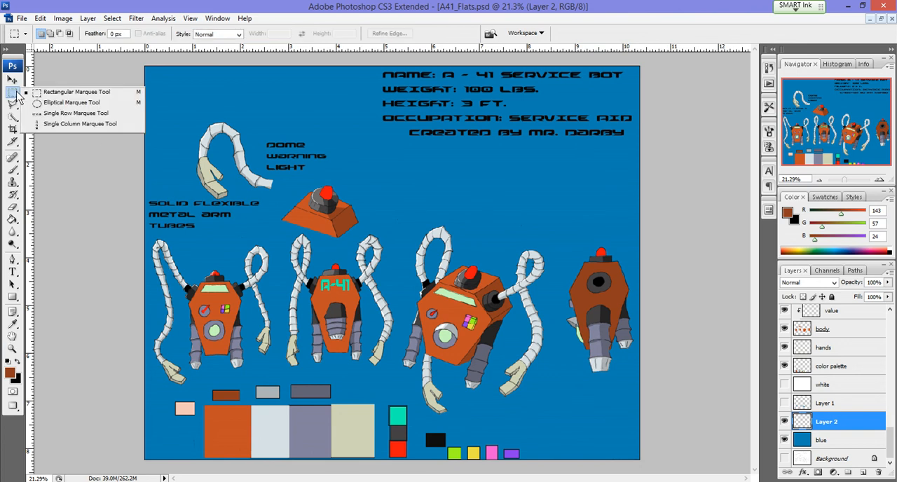
pyautogui.click(67, 102)
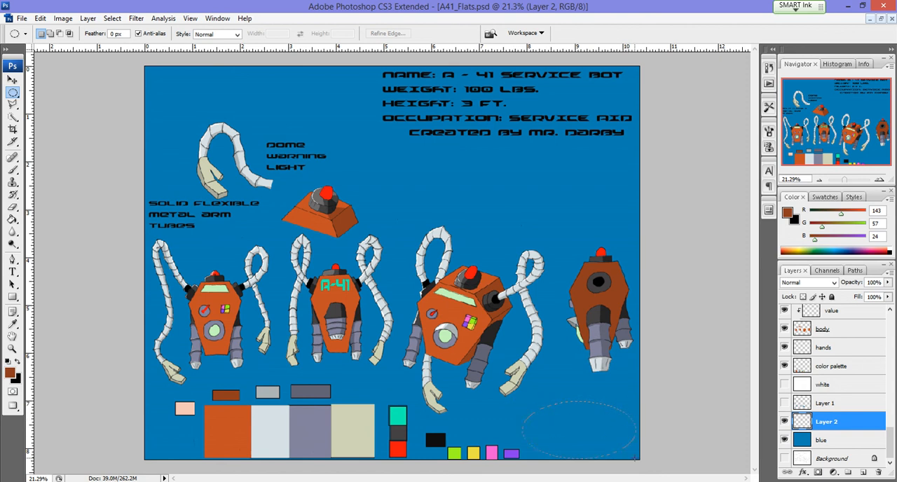
pyautogui.moveTo(633, 423); pyautogui.dragTo(634, 423)
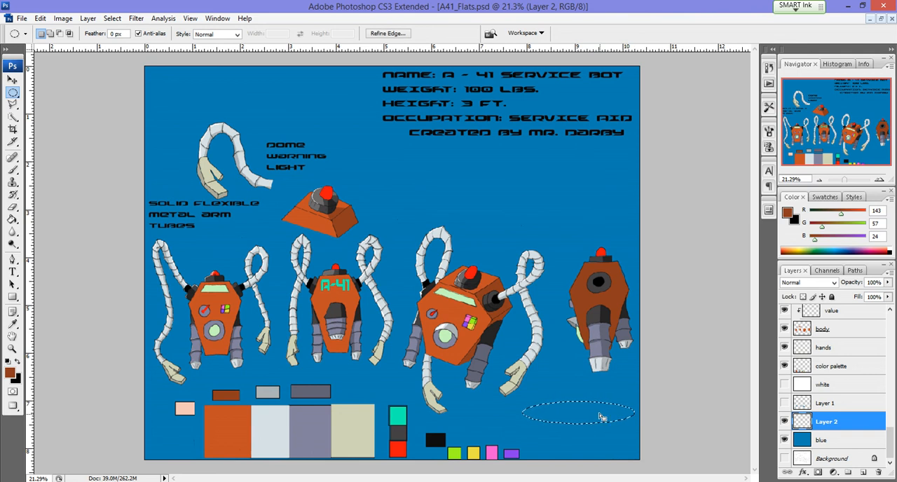
# Step: Set the foreground colour to blue 1078d1 and fill the elliptical selection with it at 100% opacity
pyautogui.click(10, 372)
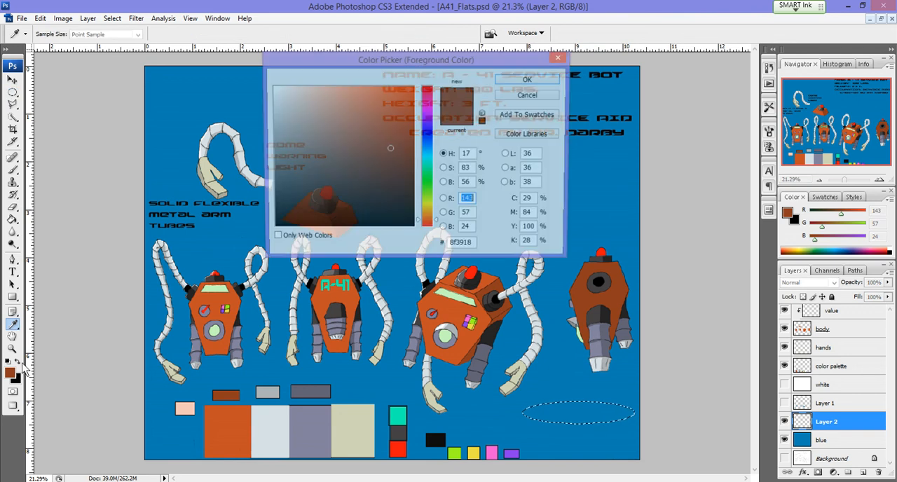
pyautogui.click(431, 149)
pyautogui.click(403, 112)
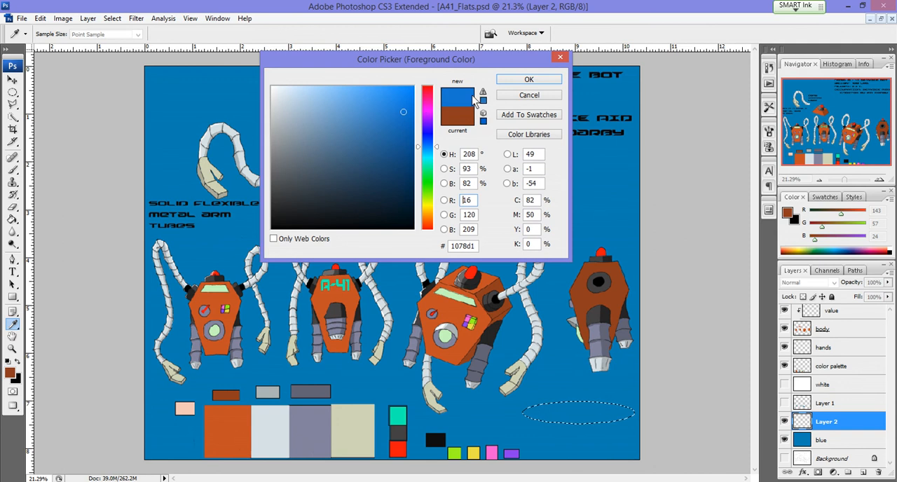
pyautogui.click(507, 83)
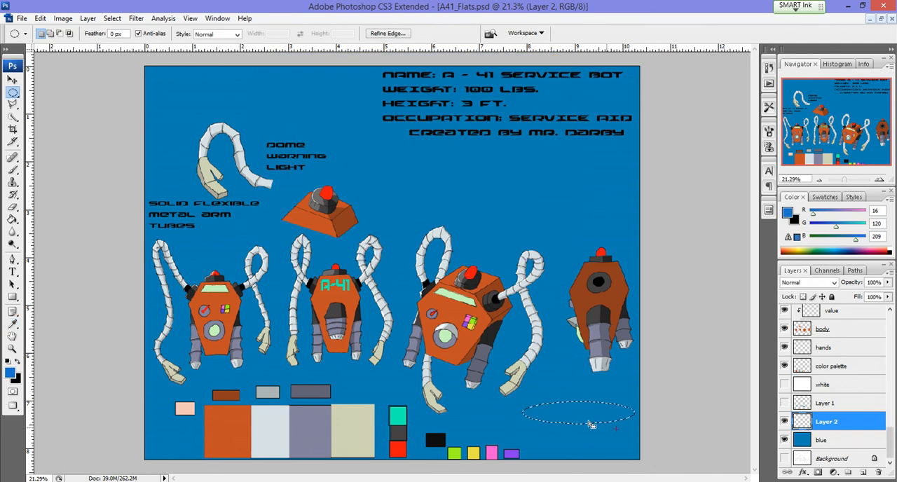
pyautogui.rightClick(583, 419)
pyautogui.click(622, 368)
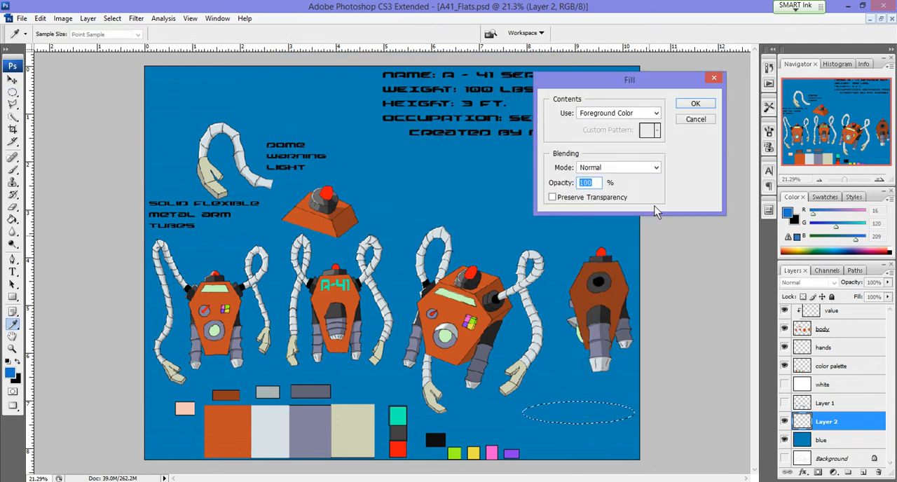
pyautogui.click(694, 103)
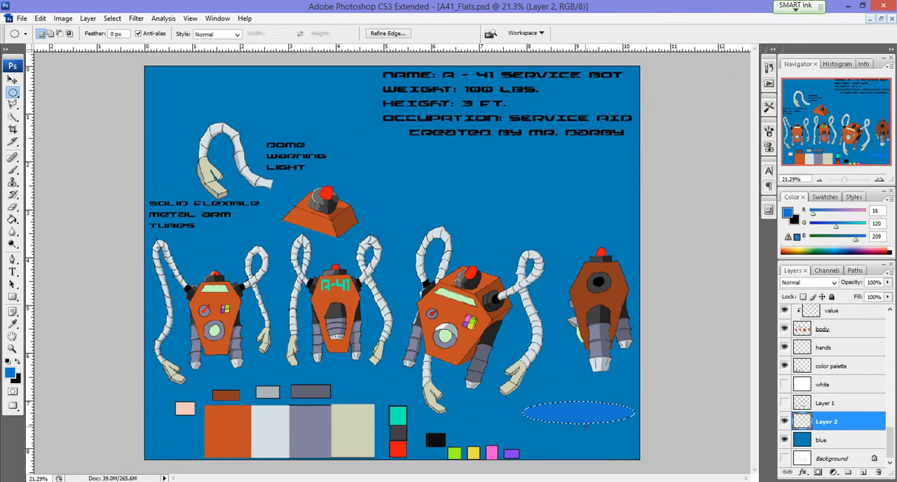
# Step: Set the blending mode of the ellipse's layer to Multiply
pyautogui.click(833, 282)
pyautogui.click(792, 48)
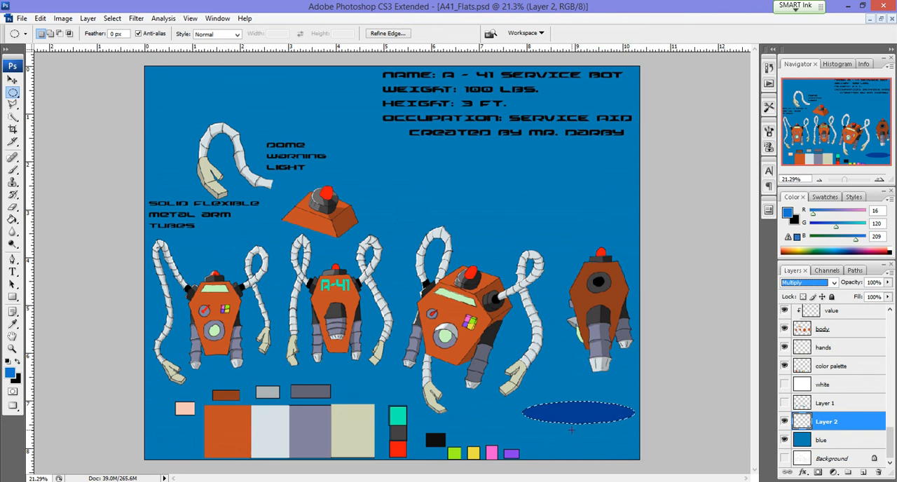
pyautogui.click(834, 283)
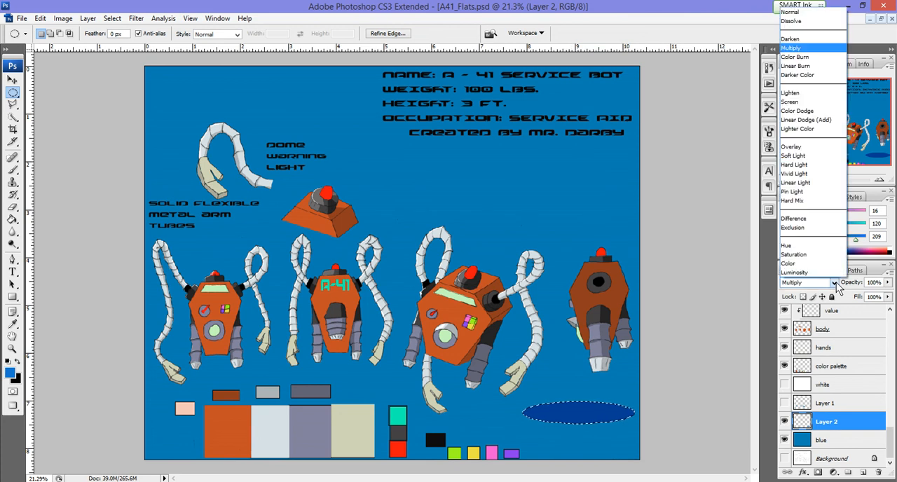
pyautogui.click(836, 284)
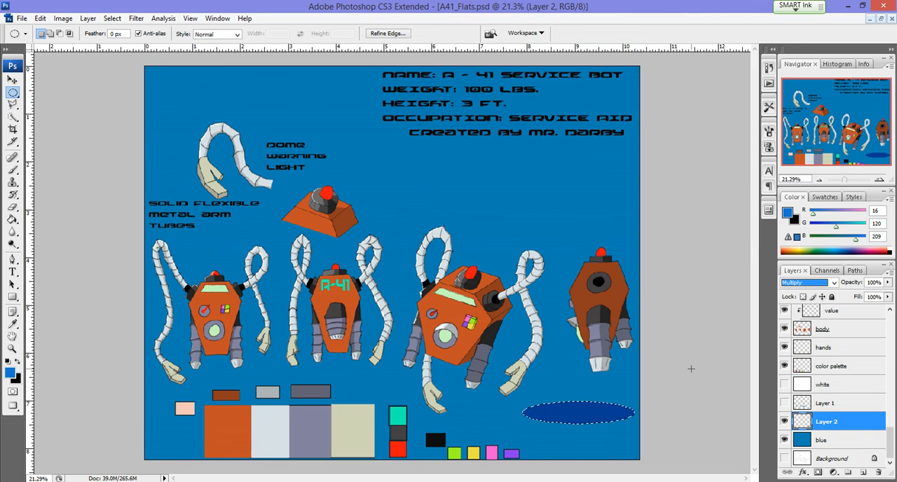
# Step: Apply a Motion Blur with an angle of 0° and a distance of 775 pixels to the ellipse on Layer 2
pyautogui.click(136, 18)
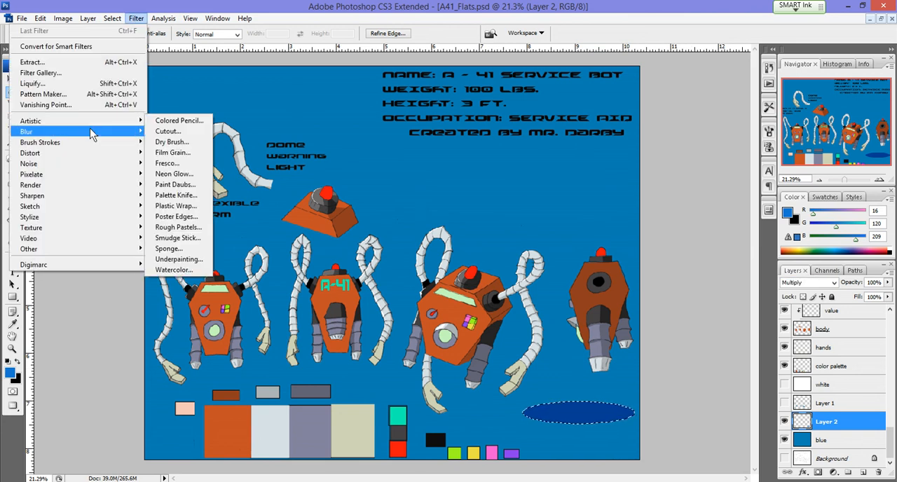
pyautogui.moveTo(97, 132)
pyautogui.click(172, 197)
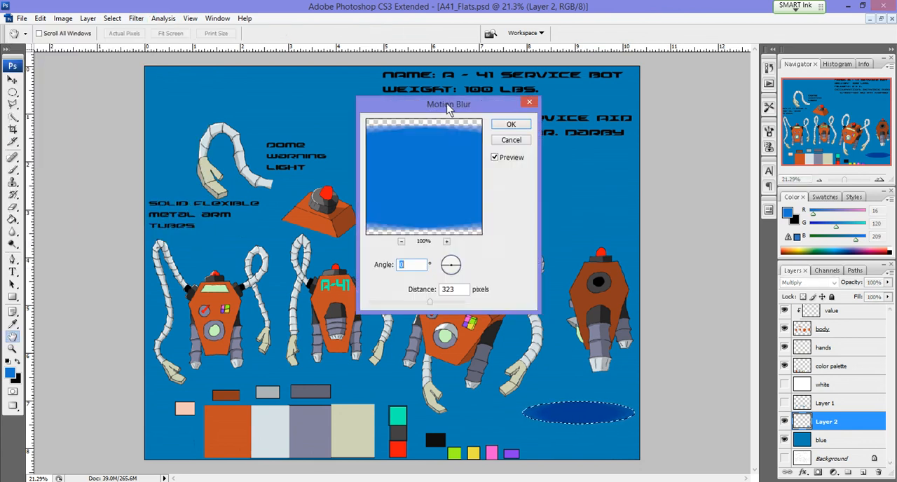
pyautogui.moveTo(443, 106); pyautogui.dragTo(268, 117)
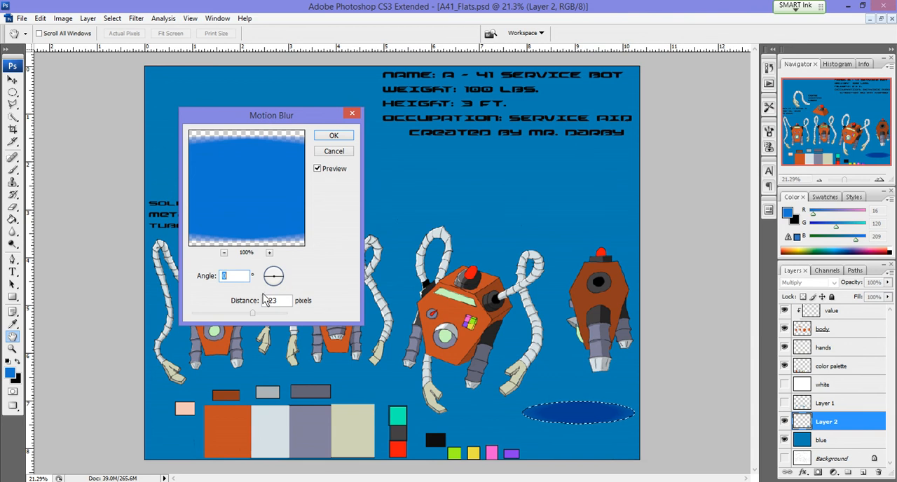
pyautogui.moveTo(254, 318); pyautogui.dragTo(277, 319)
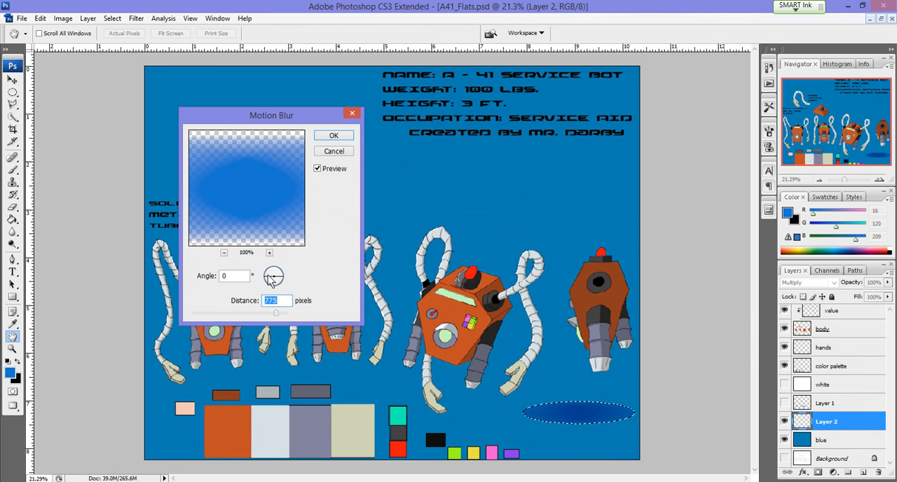
pyautogui.moveTo(268, 280); pyautogui.dragTo(270, 294)
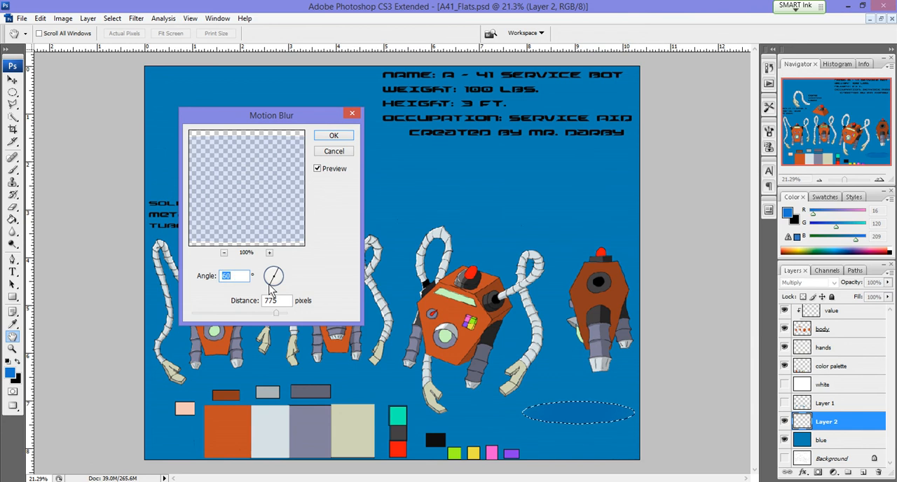
pyautogui.click(265, 281)
pyautogui.click(264, 278)
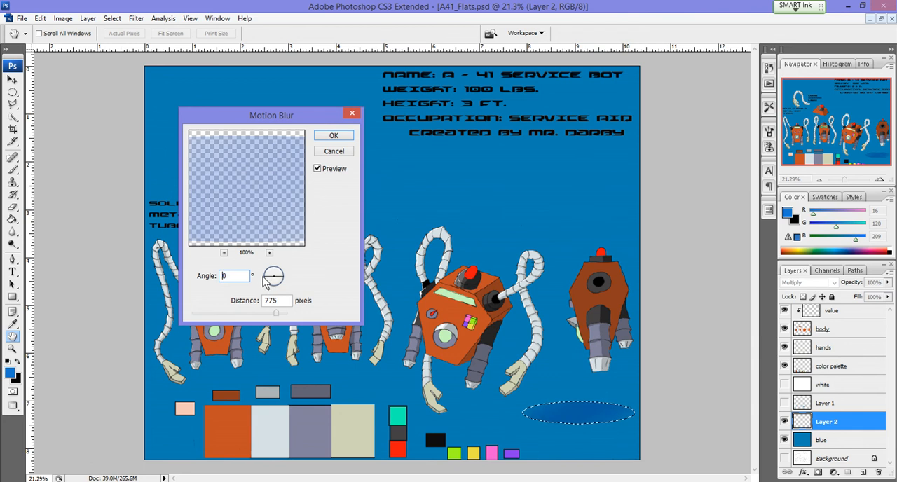
pyautogui.moveTo(264, 278); pyautogui.dragTo(266, 277)
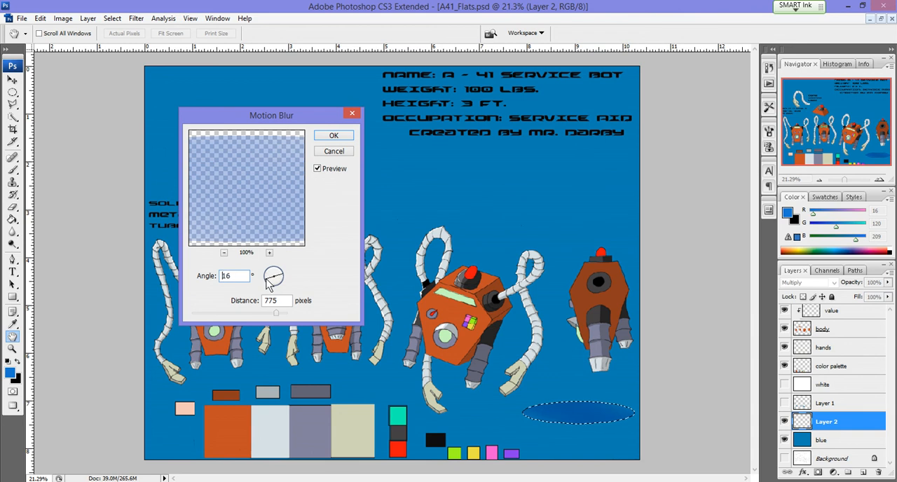
pyautogui.click(265, 279)
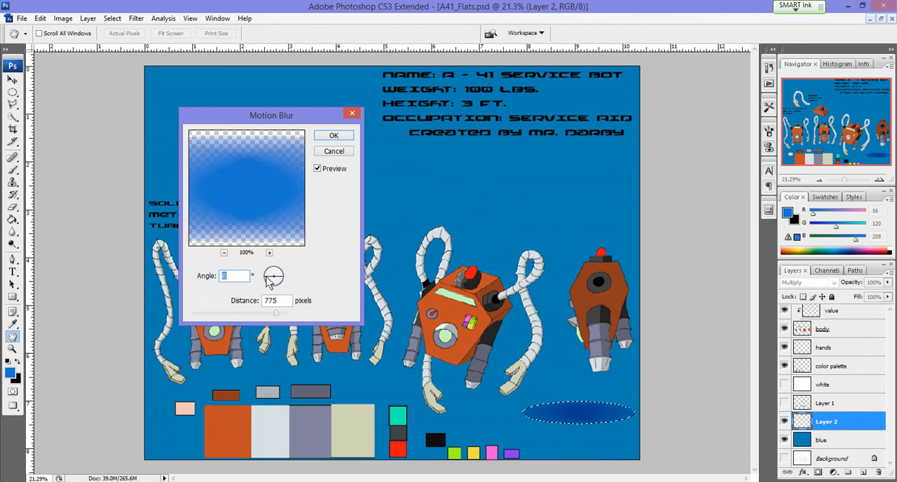
pyautogui.click(335, 136)
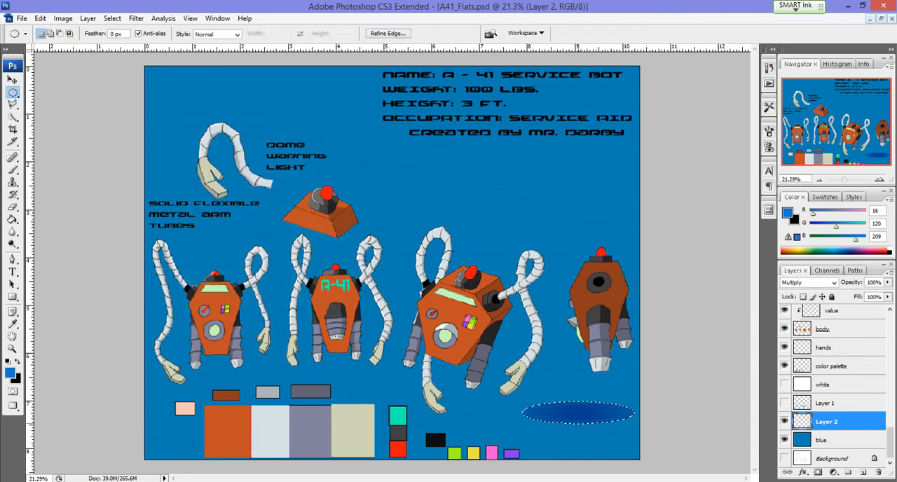
# Step: Deselect the ellipse, try it as a ground shadow beneath the three-quarter-view robot, and discard its layer
pyautogui.hotkey('ctrl', 'd')
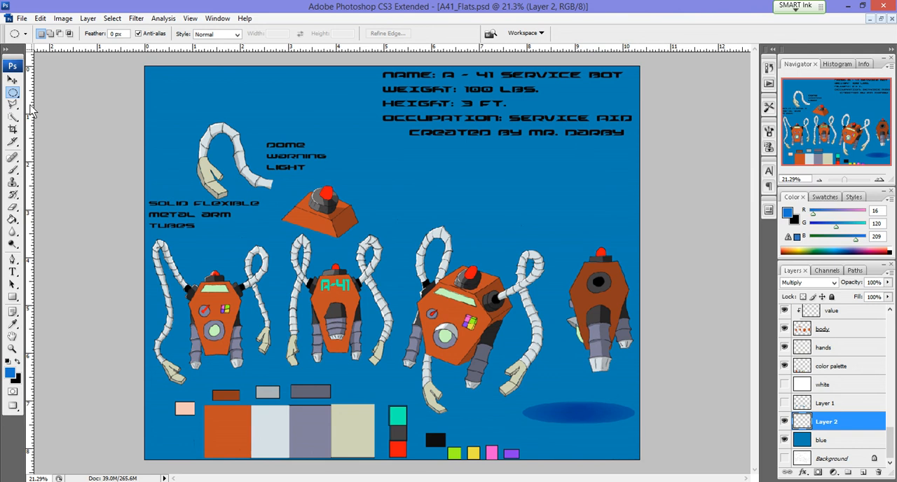
pyautogui.press('v')
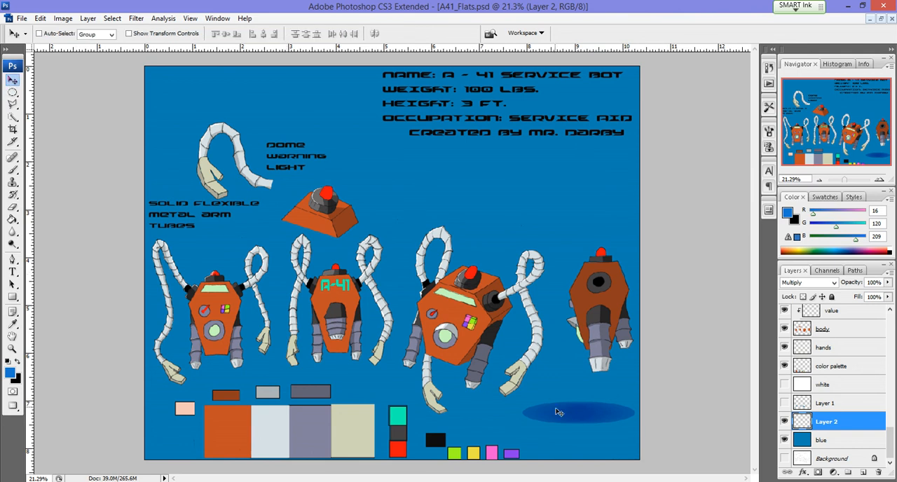
pyautogui.moveTo(561, 418); pyautogui.dragTo(455, 405)
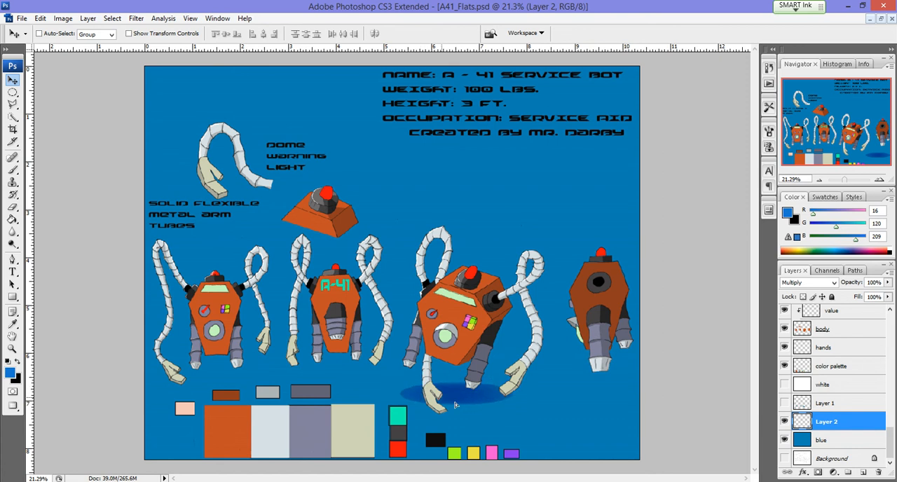
pyautogui.hotkey('ctrl', 'z')
pyautogui.moveTo(829, 421); pyautogui.dragTo(877, 472)
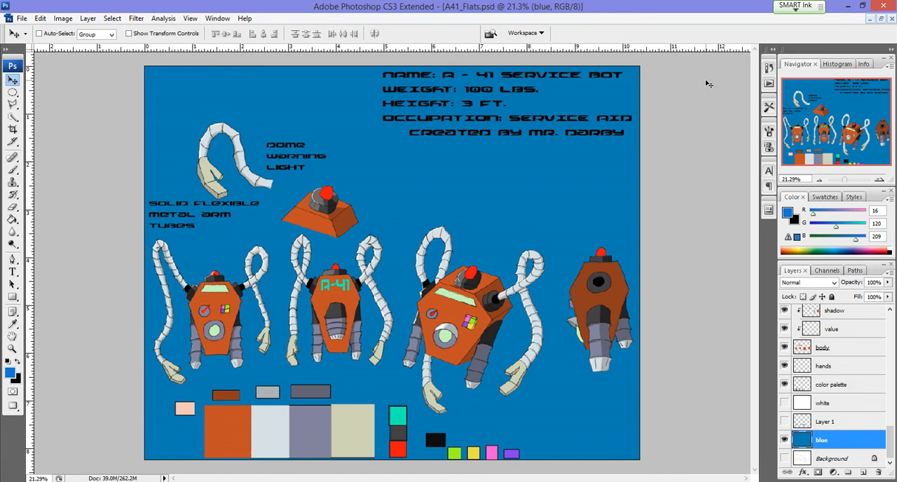
# Step: Switch to the A41 copy.psd document, maximise its window and fit the whole drawing on screen
pyautogui.click(870, 19)
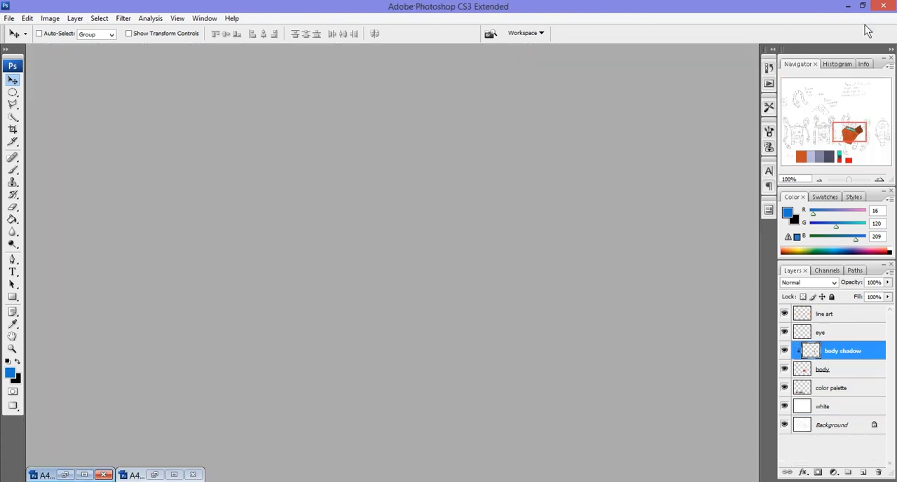
pyautogui.doubleClick(66, 477)
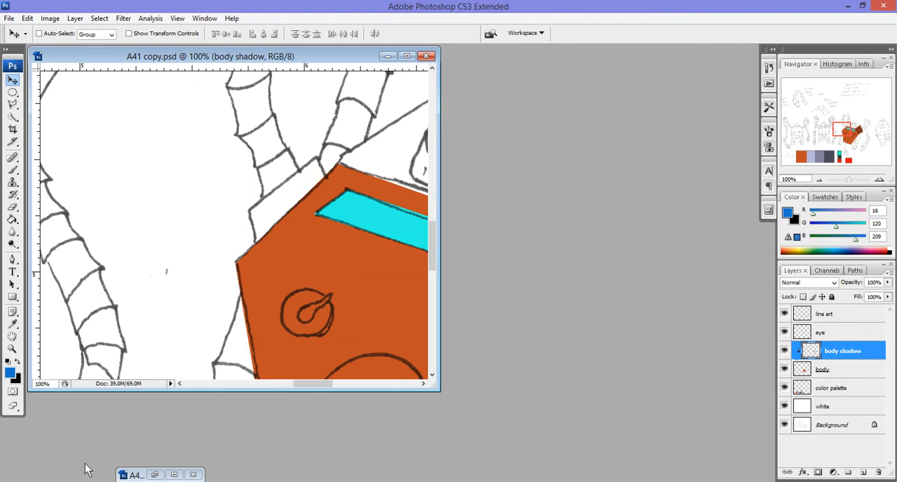
pyautogui.click(406, 56)
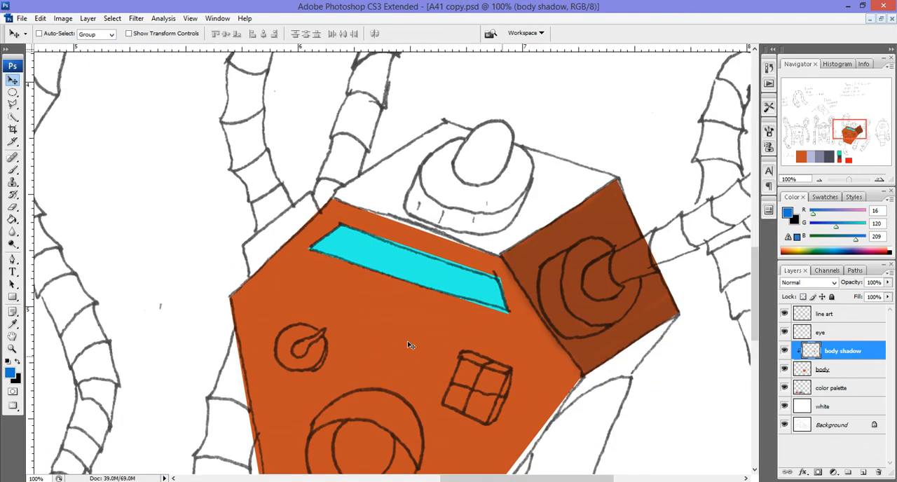
pyautogui.click(12, 347)
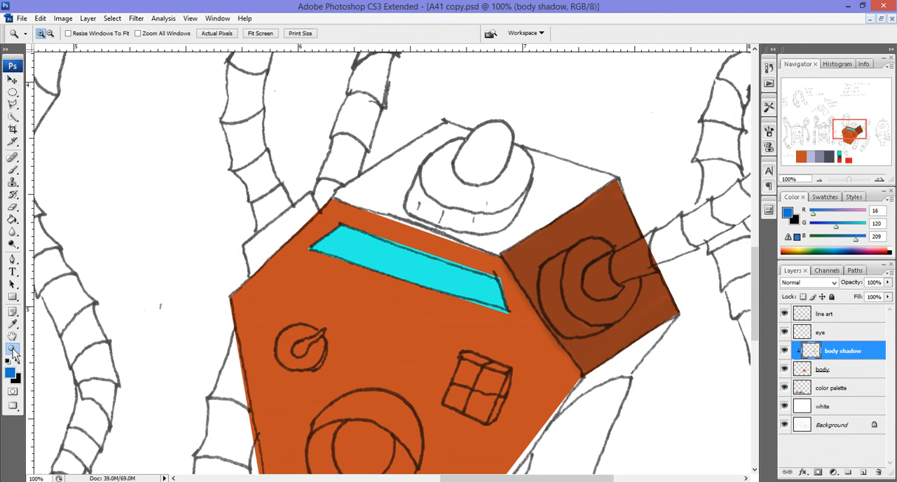
pyautogui.rightClick(273, 340)
pyautogui.click(298, 350)
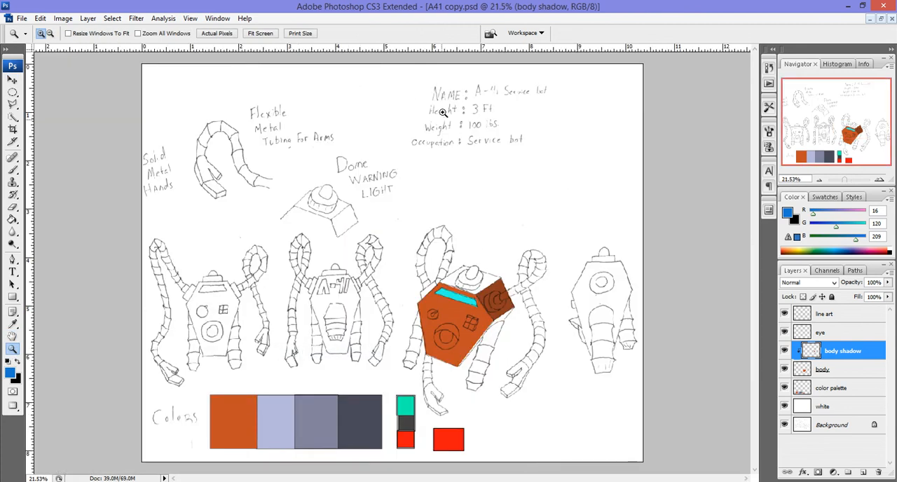
# Step: Erase the handwritten name, height, weight and occupation notes from the line art layer with a size 400 eraser
pyautogui.click(829, 315)
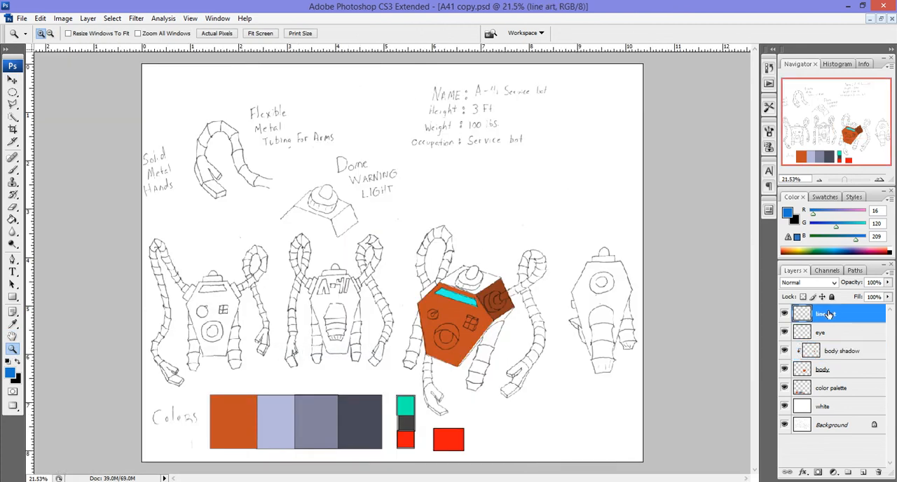
pyautogui.click(12, 208)
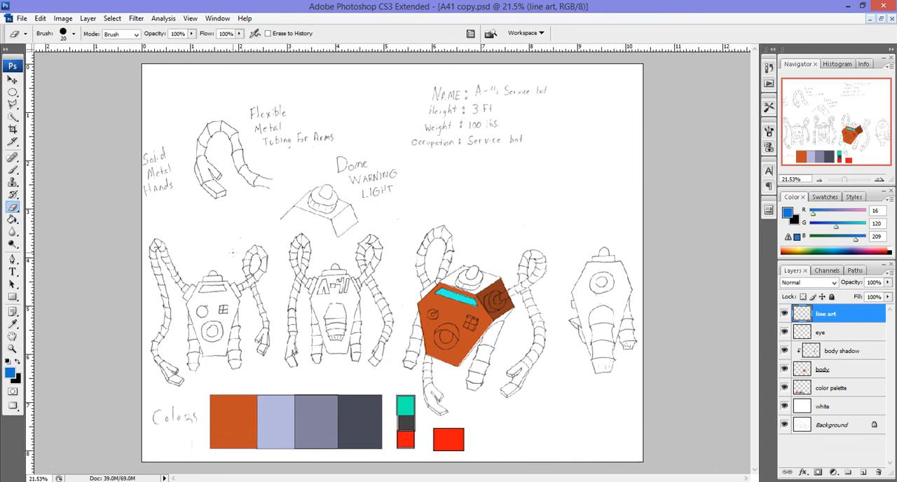
pyautogui.press(']')
pyautogui.press(']')
pyautogui.press(']')
pyautogui.press(']')
pyautogui.press(']')
pyautogui.press(']')
pyautogui.press(']')
pyautogui.press(']')
pyautogui.moveTo(425, 91)
pyautogui.mouseDown()
pyautogui.moveTo(420, 137)
pyautogui.moveTo(458, 94)
pyautogui.moveTo(457, 146)
pyautogui.moveTo(440, 129)
pyautogui.moveTo(503, 95)
pyautogui.moveTo(537, 91)
pyautogui.moveTo(514, 131)
pyautogui.moveTo(501, 105)
pyautogui.mouseUp()
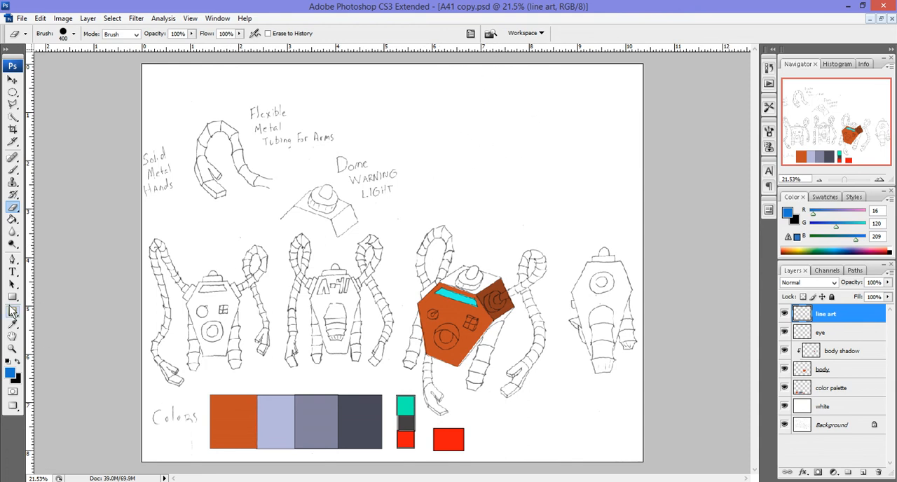
# Step: Draw a wide paragraph text box over the erased notes area and set its text colour to near-black 0a0b0b
pyautogui.click(13, 272)
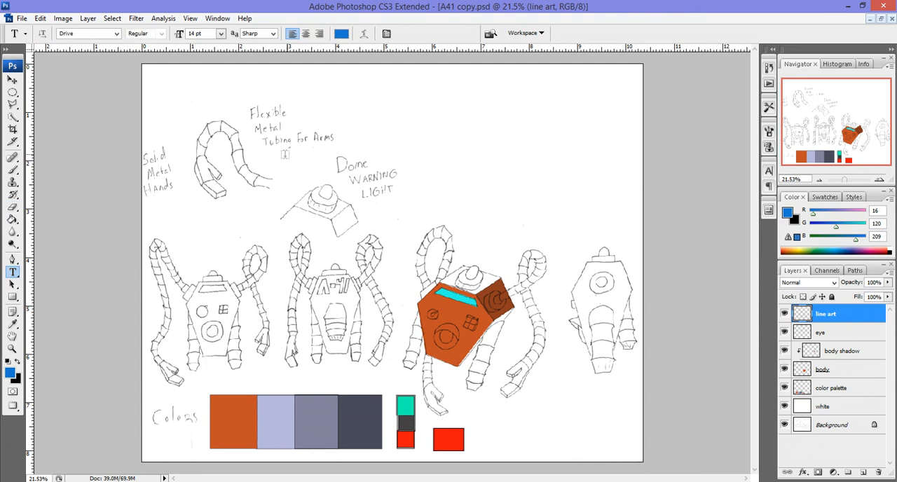
pyautogui.moveTo(348, 77); pyautogui.dragTo(615, 148)
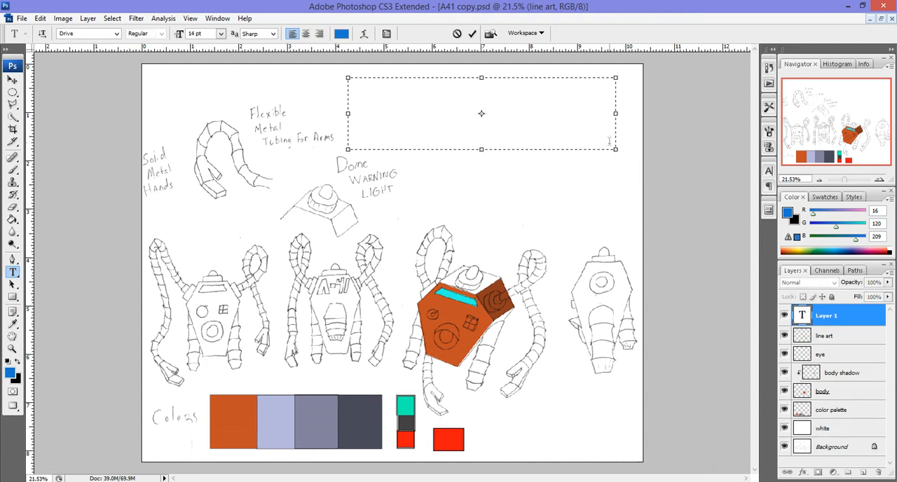
pyautogui.click(342, 34)
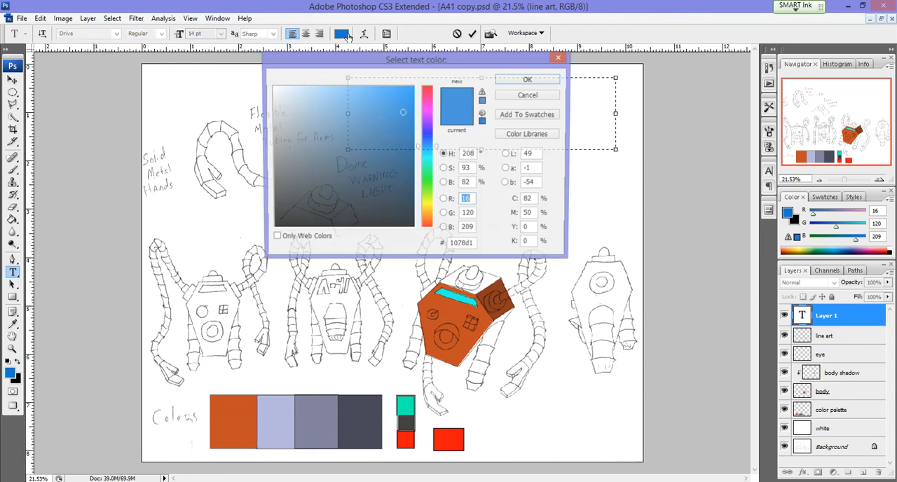
pyautogui.click(279, 212)
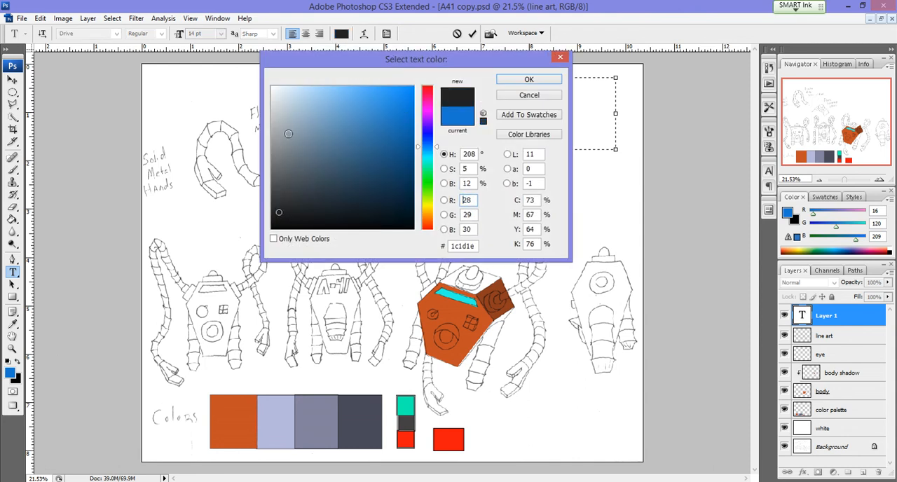
pyautogui.click(288, 101)
pyautogui.click(279, 221)
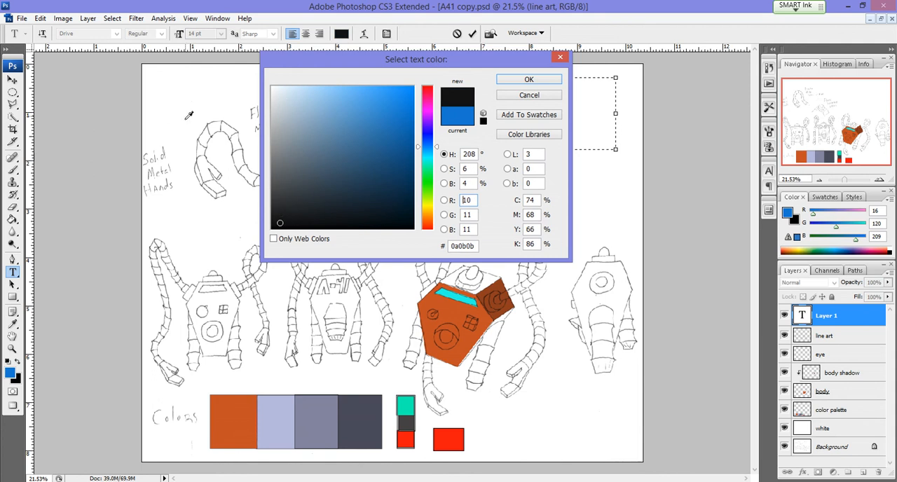
pyautogui.click(533, 81)
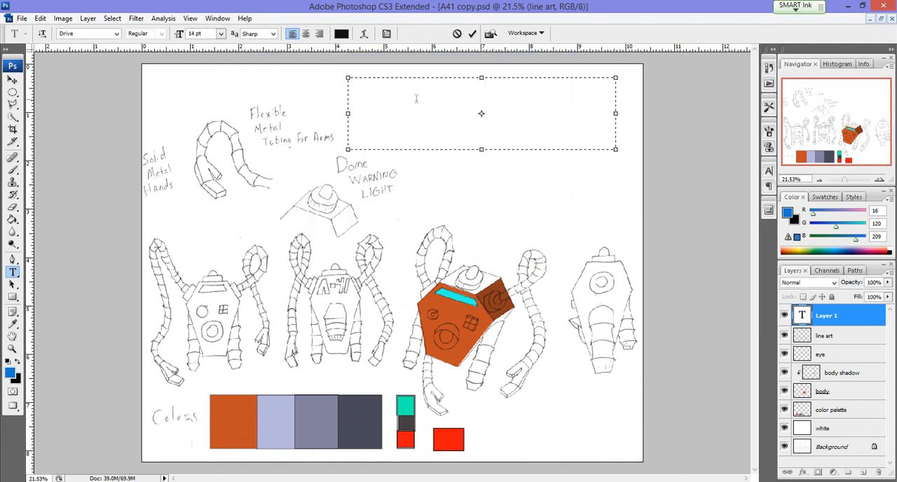
# Step: Enter "name: a-41" in the text box using the Drive font at 18 pt
pyautogui.click(117, 33)
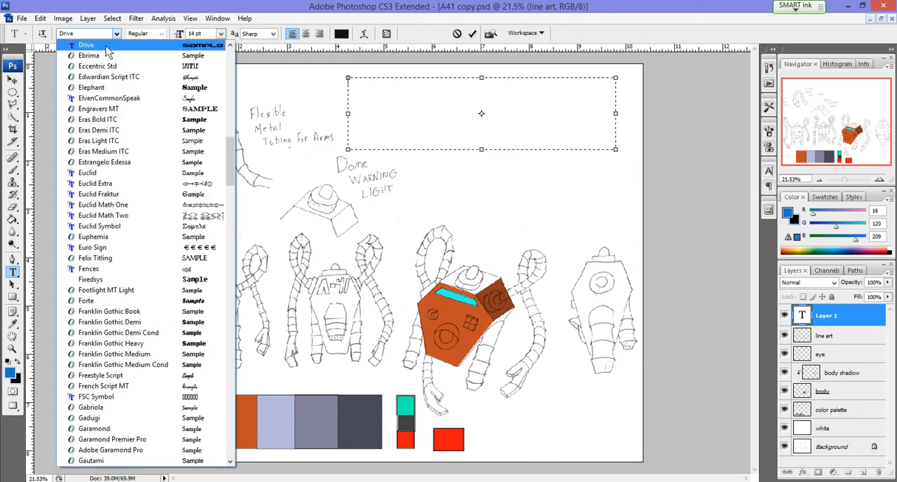
pyautogui.click(106, 47)
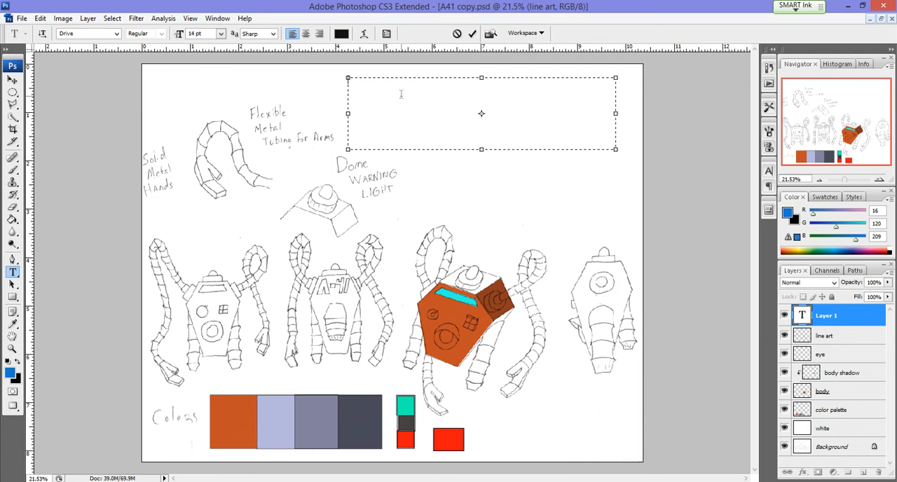
pyautogui.write('name')
pyautogui.click(221, 33)
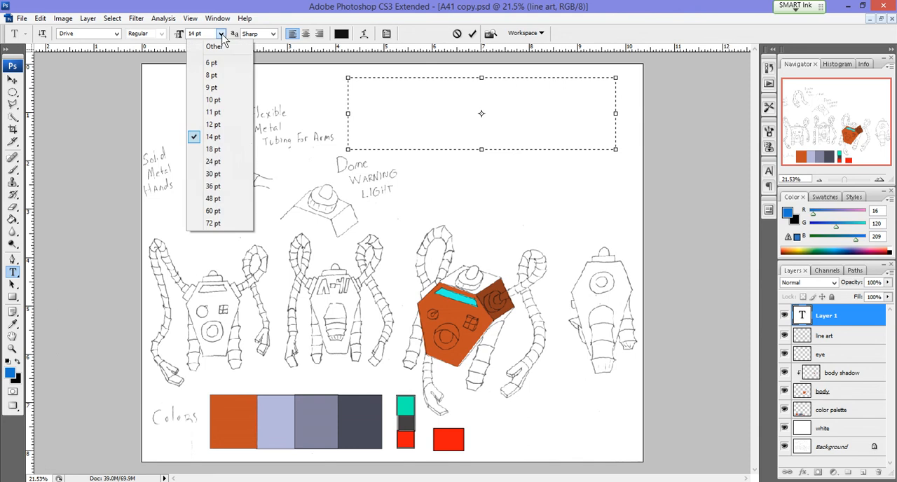
pyautogui.click(213, 150)
pyautogui.write('name:')
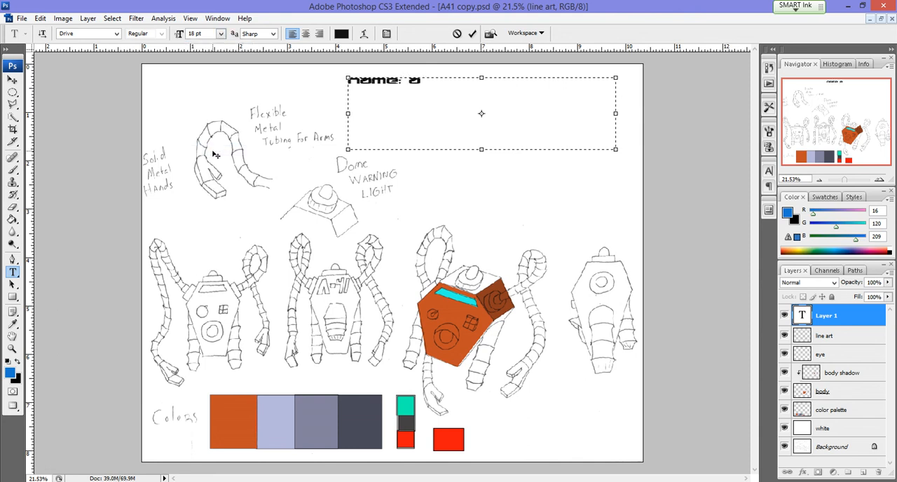
pyautogui.write(' a-41')
pyautogui.click(13, 80)
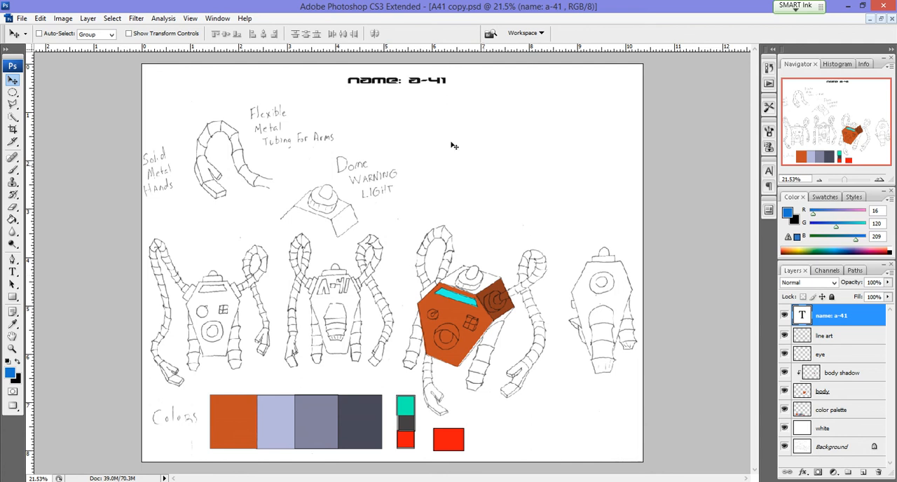
# Step: Switch back to the A41_Flats.psd document and maximise its window
pyautogui.click(870, 18)
pyautogui.click(155, 475)
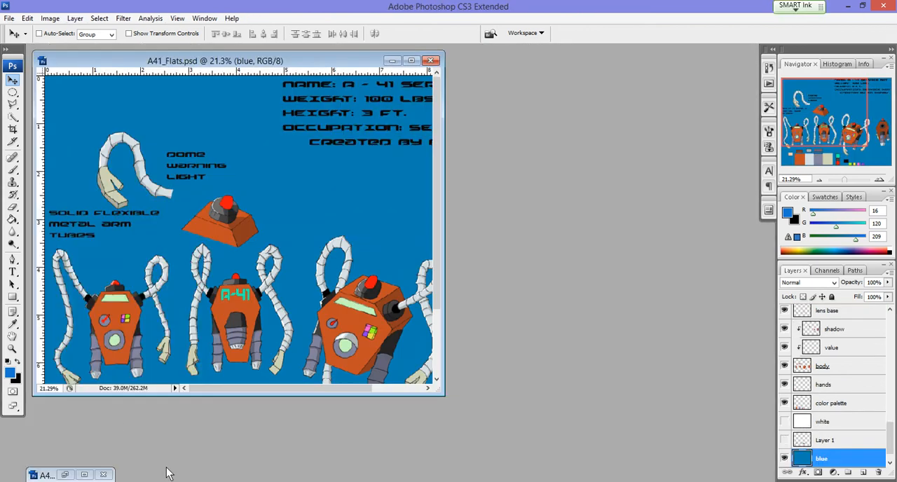
pyautogui.click(411, 61)
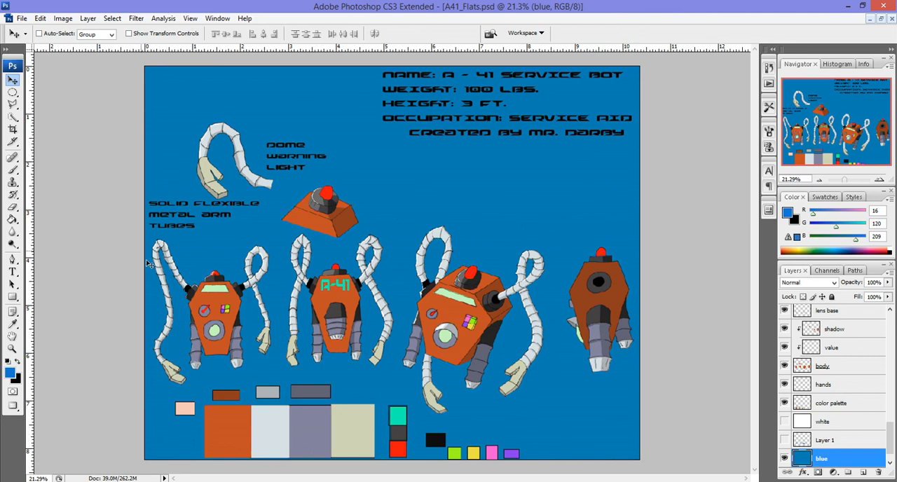
# Step: Examine the flat colours and shading of the three-quarter-view robot's body, arms and legs at 100% zoom
pyautogui.click(12, 349)
pyautogui.click(616, 321)
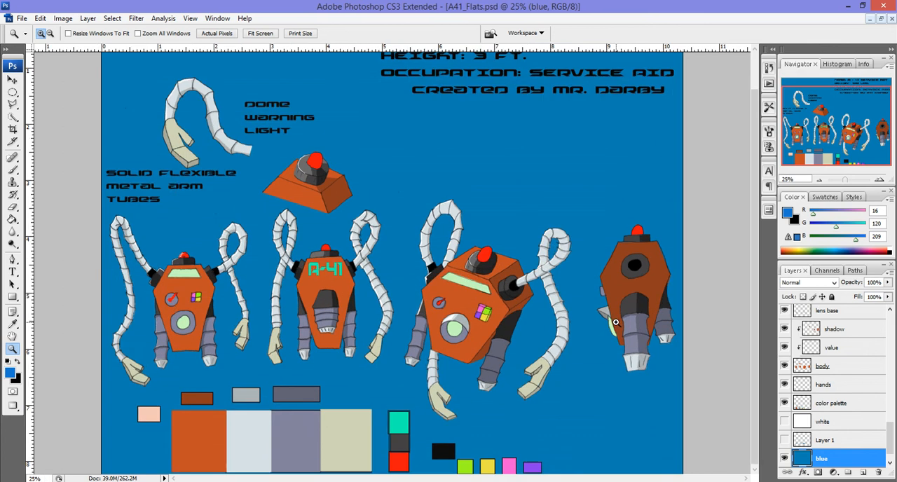
pyautogui.click(613, 321)
pyautogui.click(511, 314)
pyautogui.scroll(2, 505, 314)
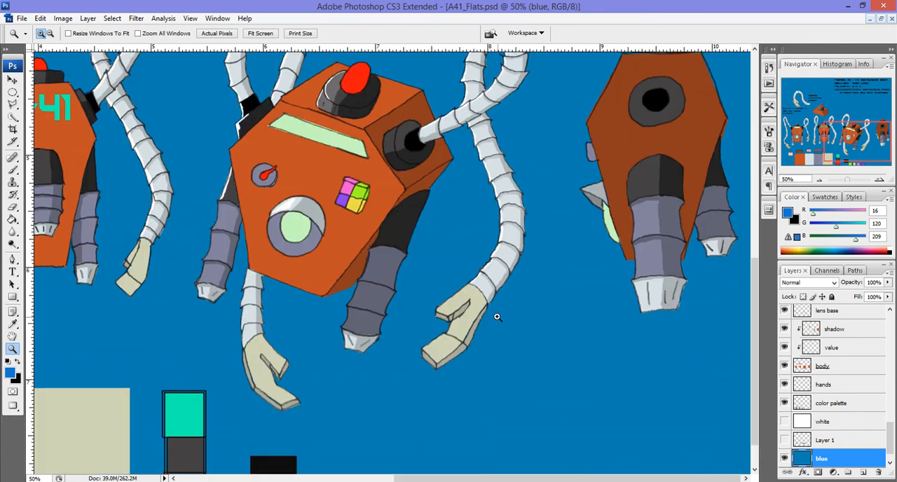
pyautogui.click(474, 295)
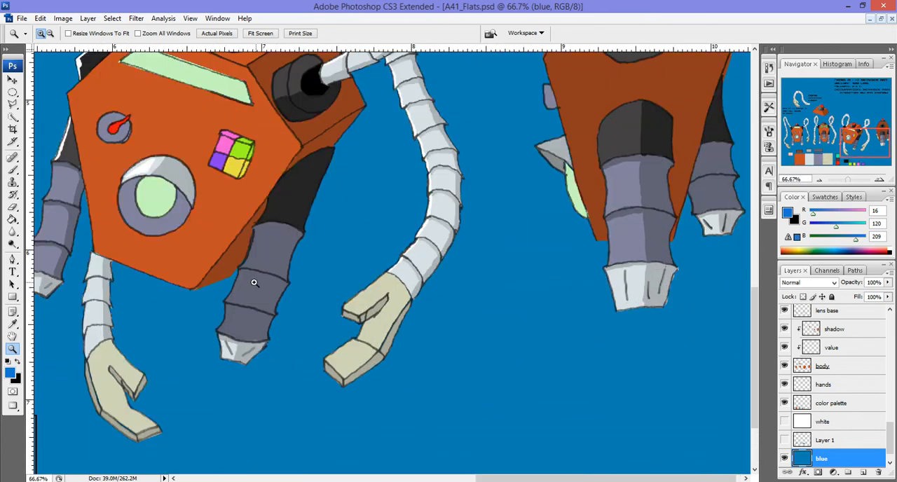
pyautogui.click(227, 294)
pyautogui.scroll(8, 226, 294)
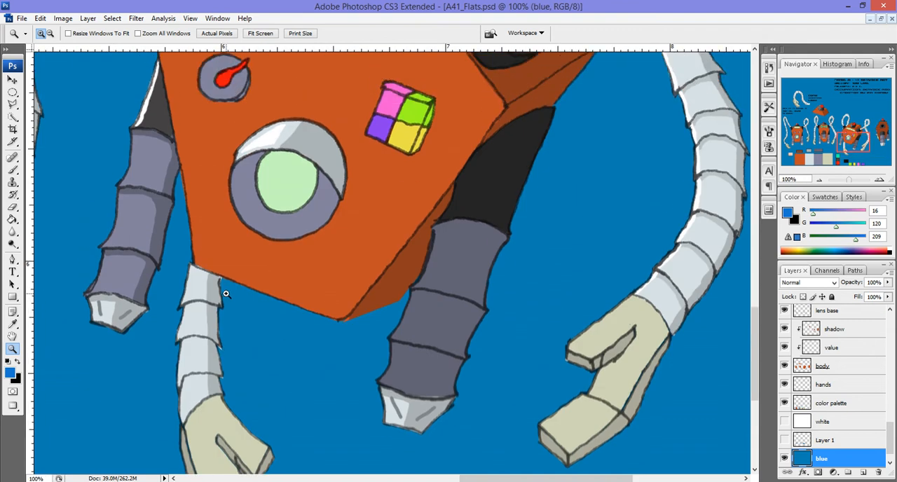
pyautogui.scroll(4, 226, 295)
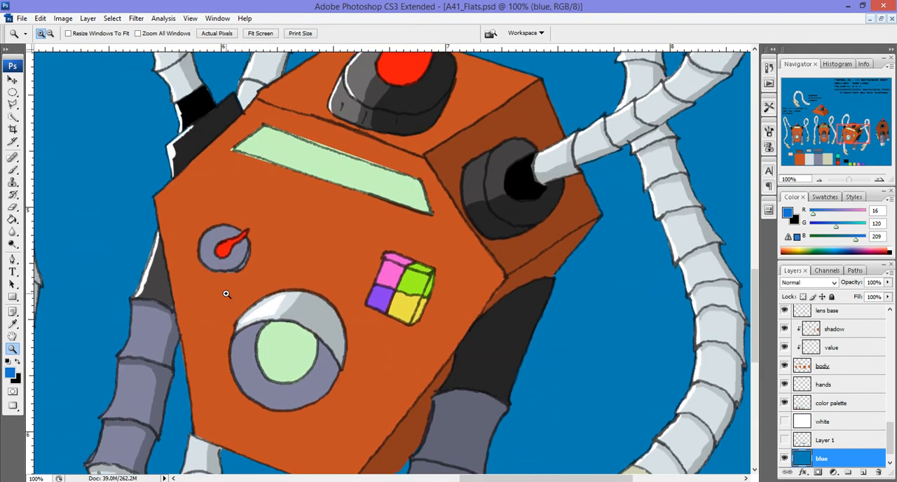